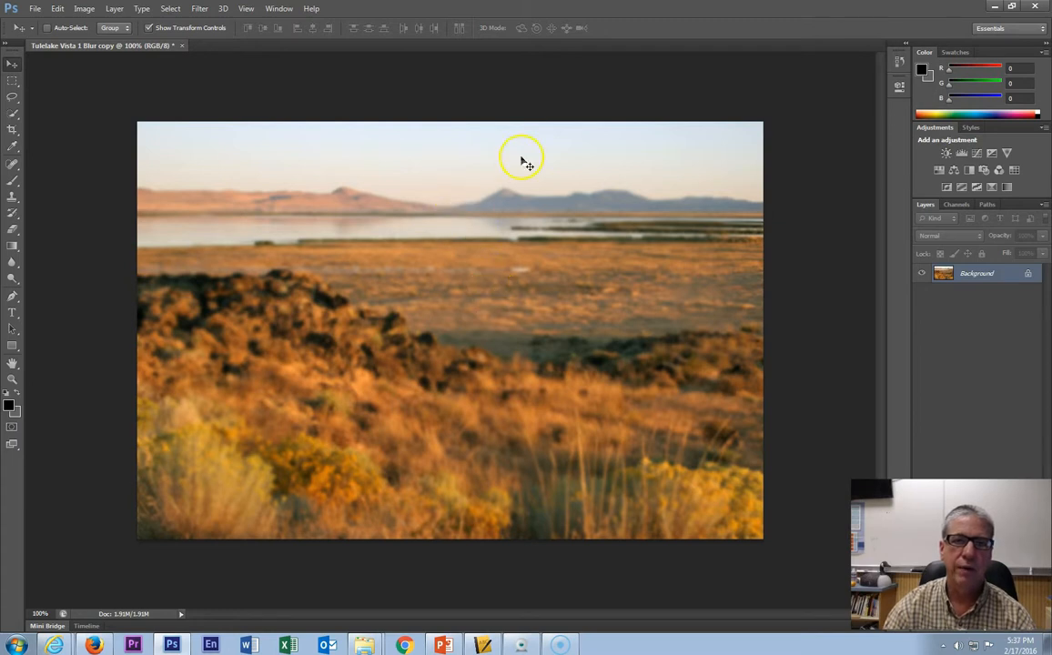
- Open the photo IMG_6996 from the JH SPRING DAY 1 folder
click(34, 8)
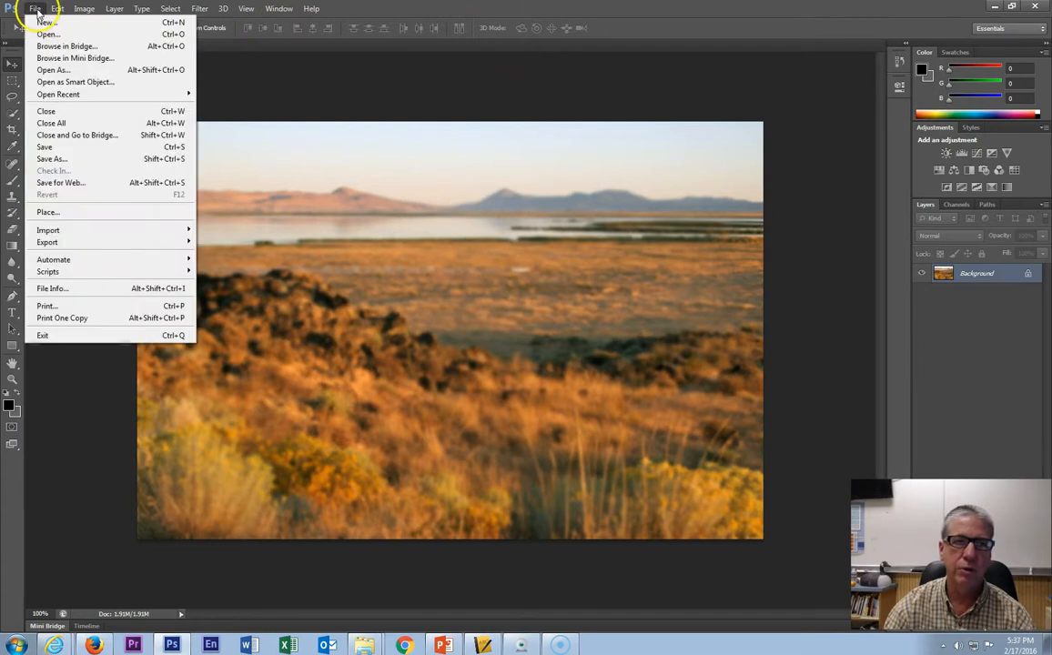
click(47, 34)
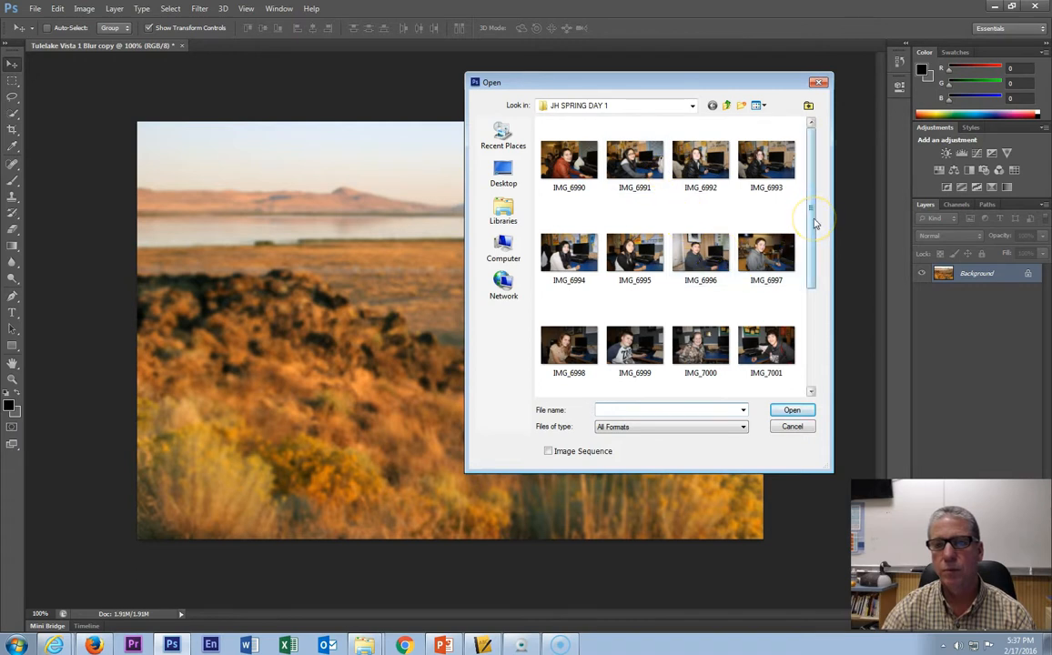
drag(814, 224, 815, 250)
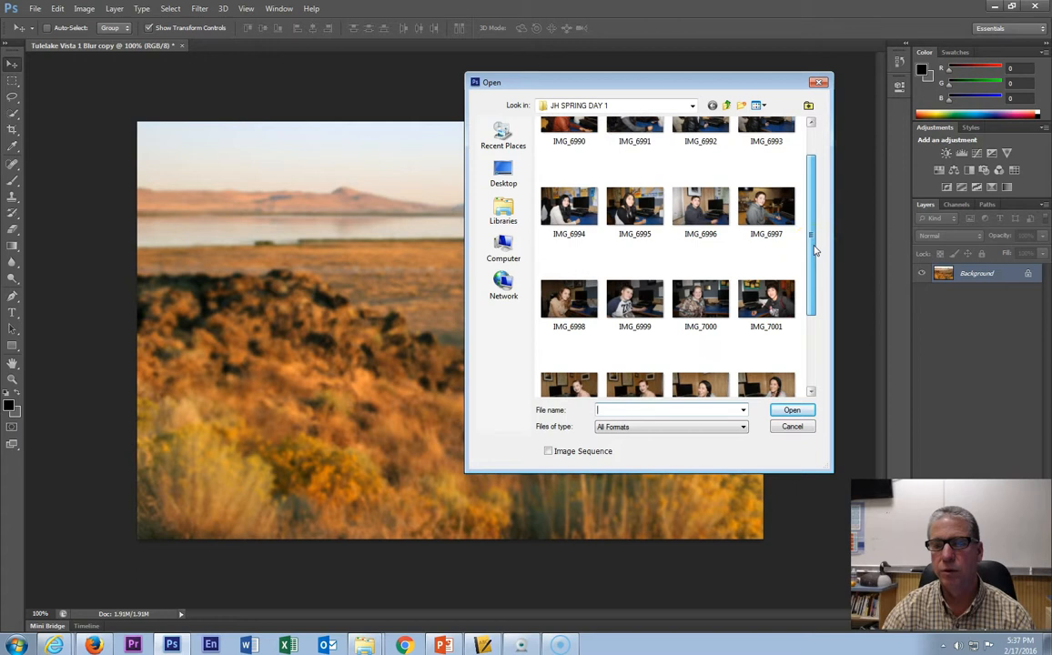
click(719, 215)
click(791, 410)
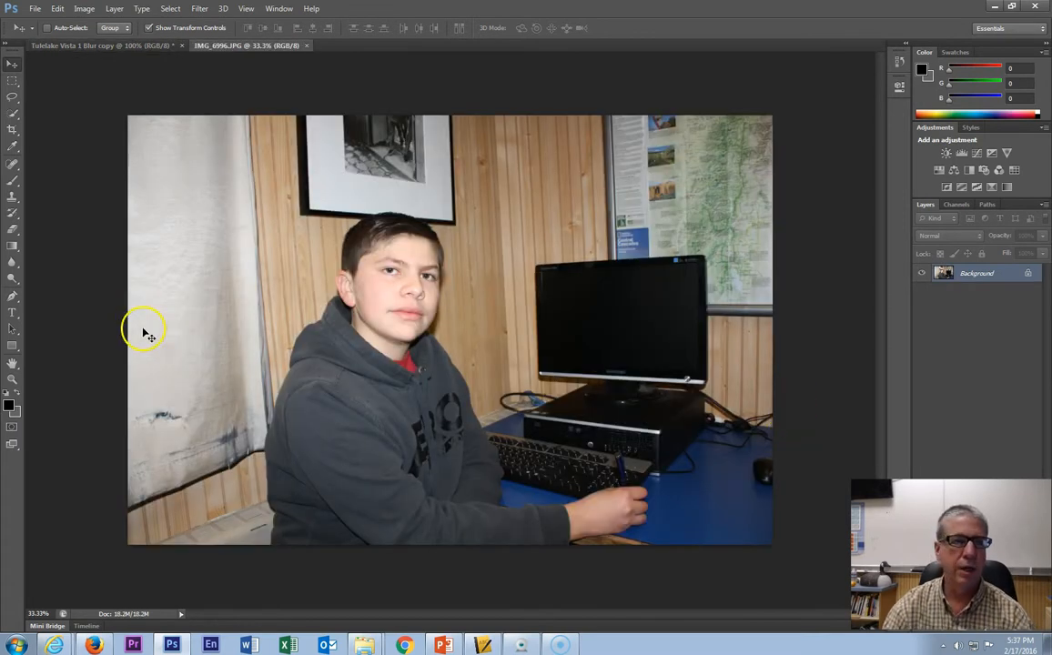
- Crop the photo around the boy and the computer, trimming part of the curtain on the left
click(12, 129)
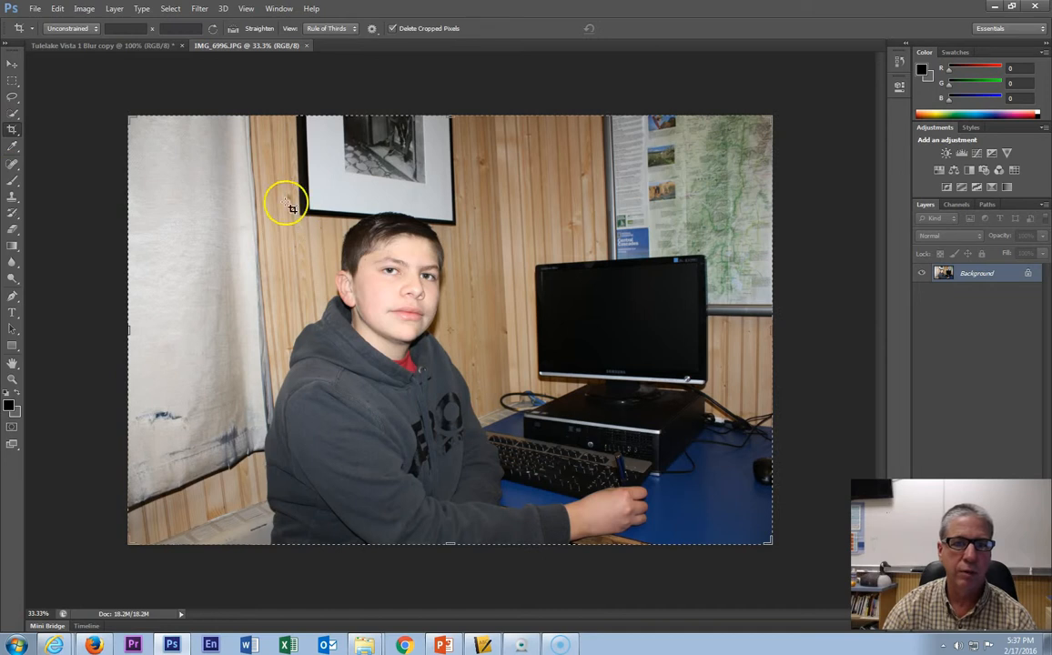
drag(276, 191, 781, 547)
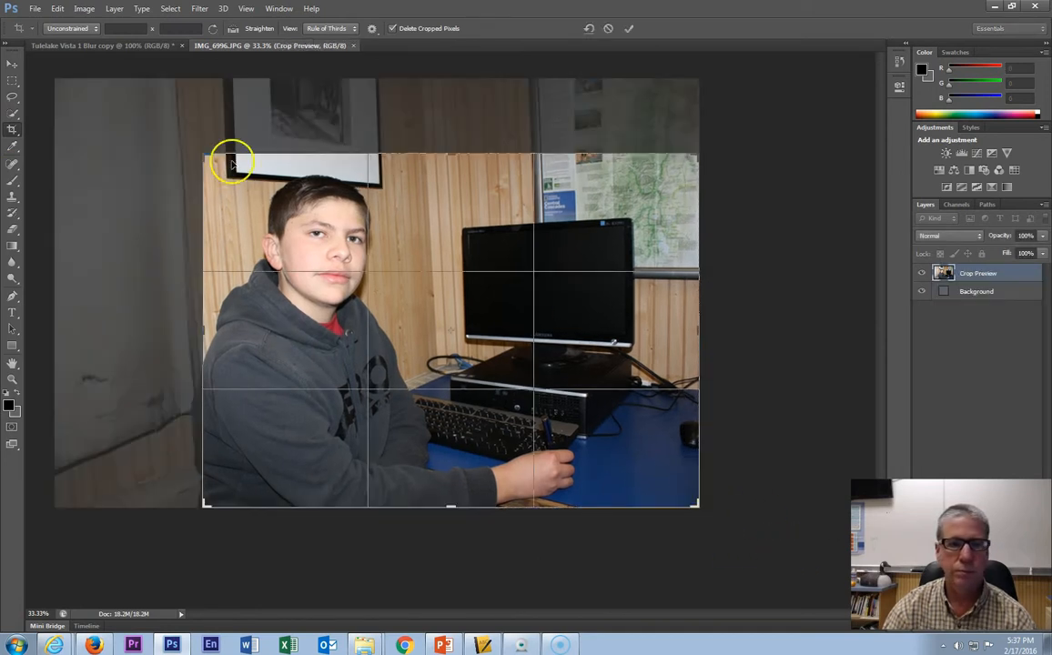
drag(450, 153, 446, 134)
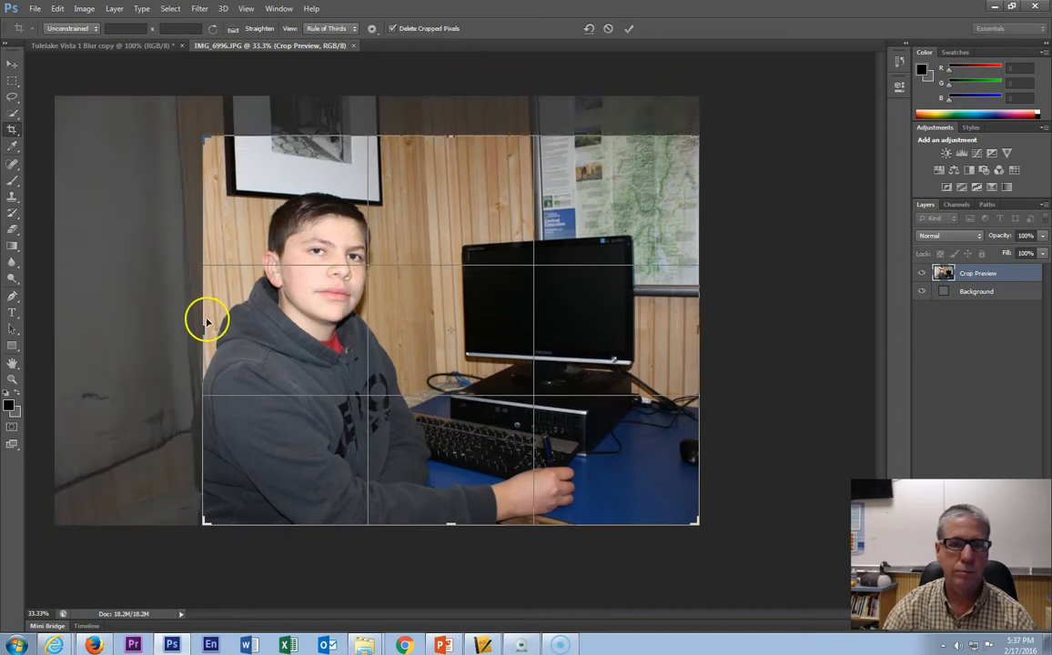
drag(198, 331, 169, 341)
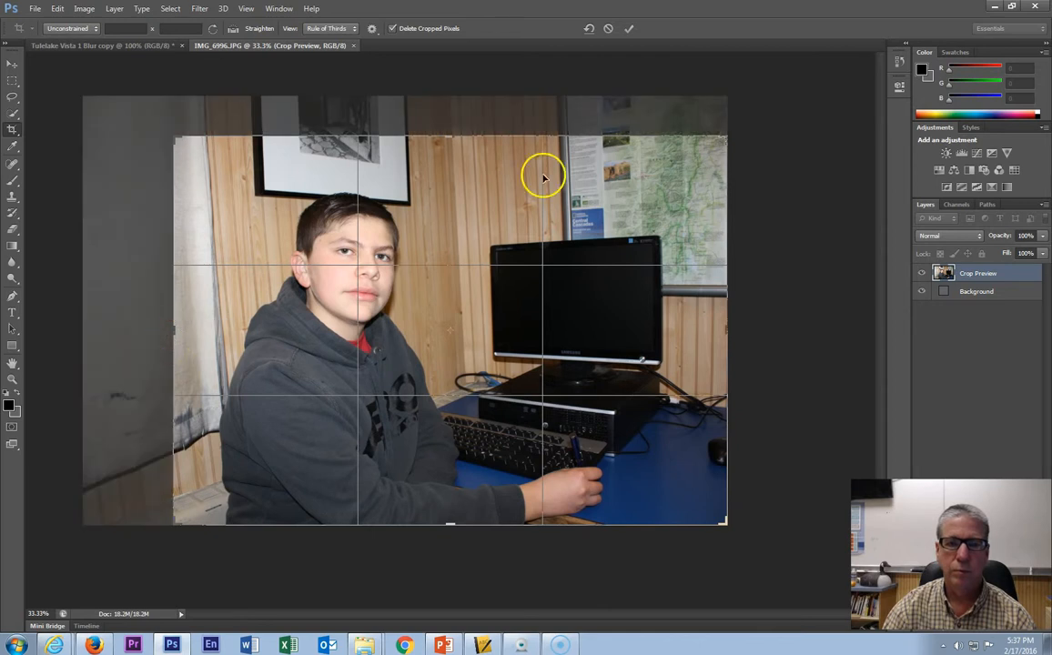
click(629, 29)
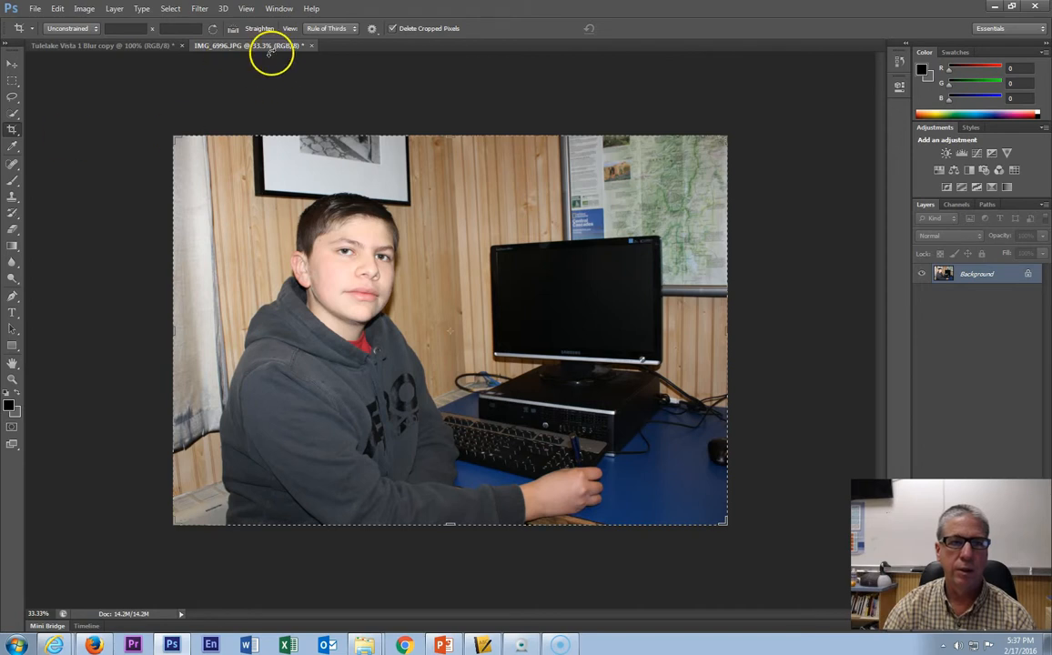
- Save the cropped photo as a JPEG named after the student, keeping maximum quality
click(36, 9)
click(60, 155)
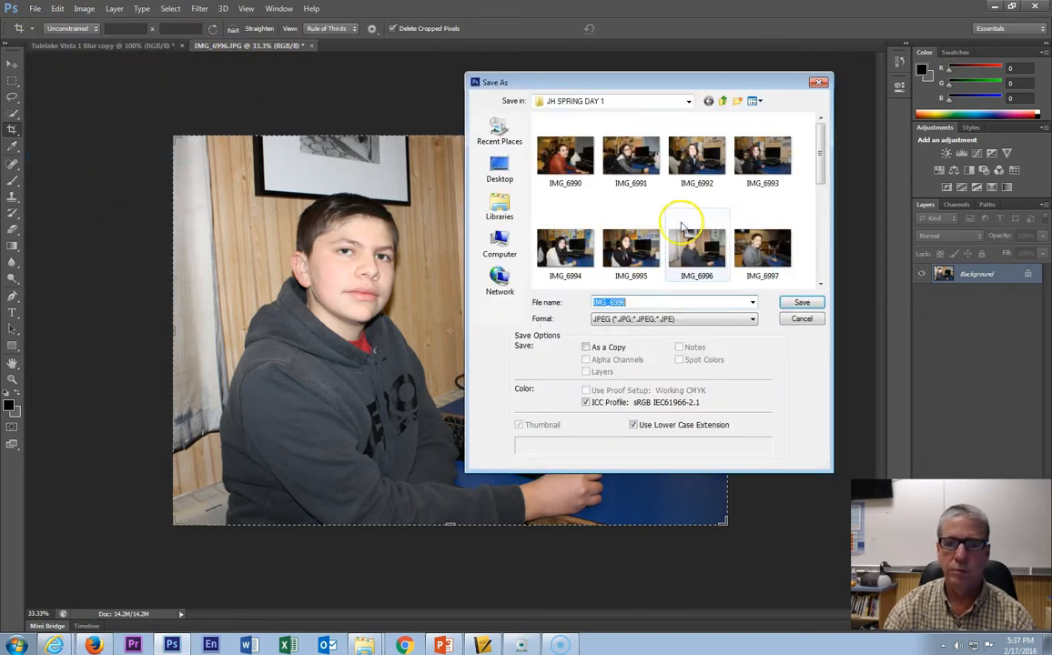
text(Saul)
key(Return)
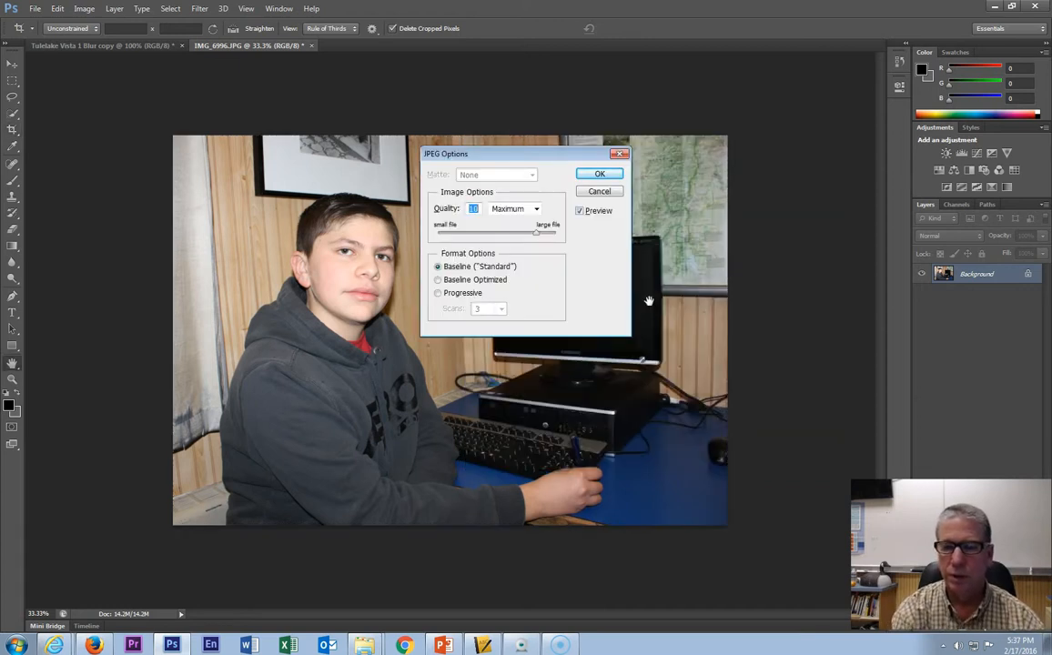
key(Return)
key(c)
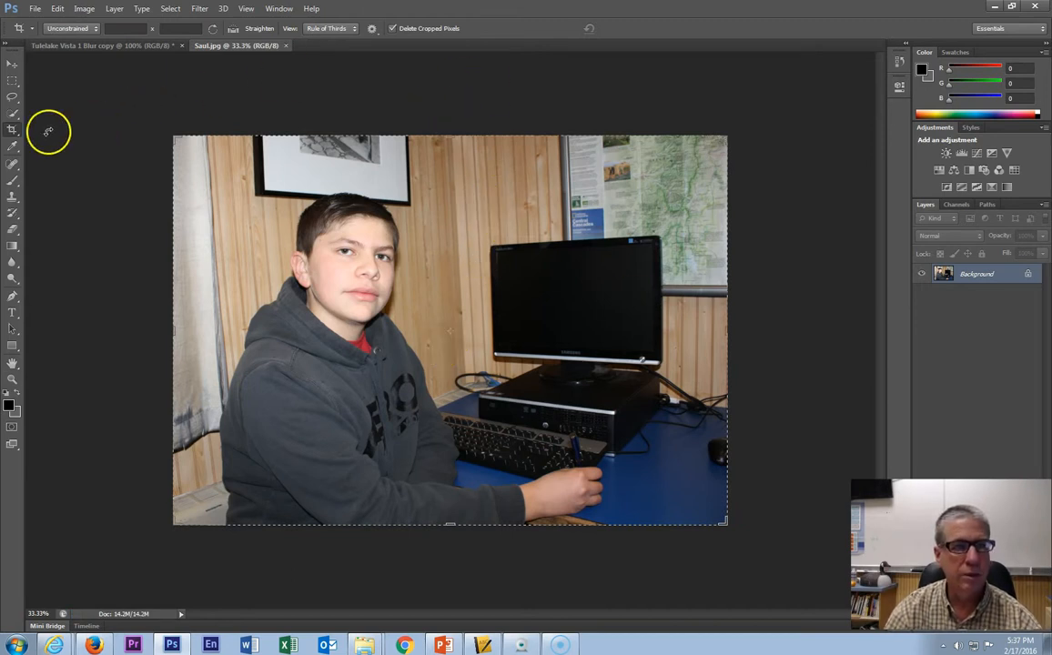
- Float the photo's document window and move it over the landscape document
click(12, 66)
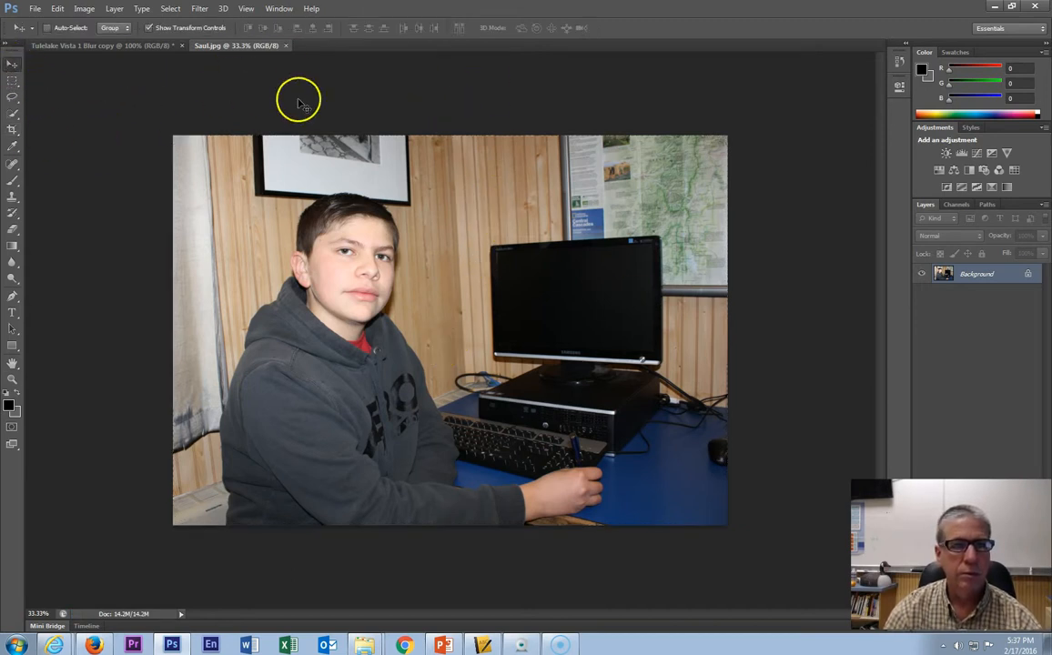
drag(239, 51, 579, 124)
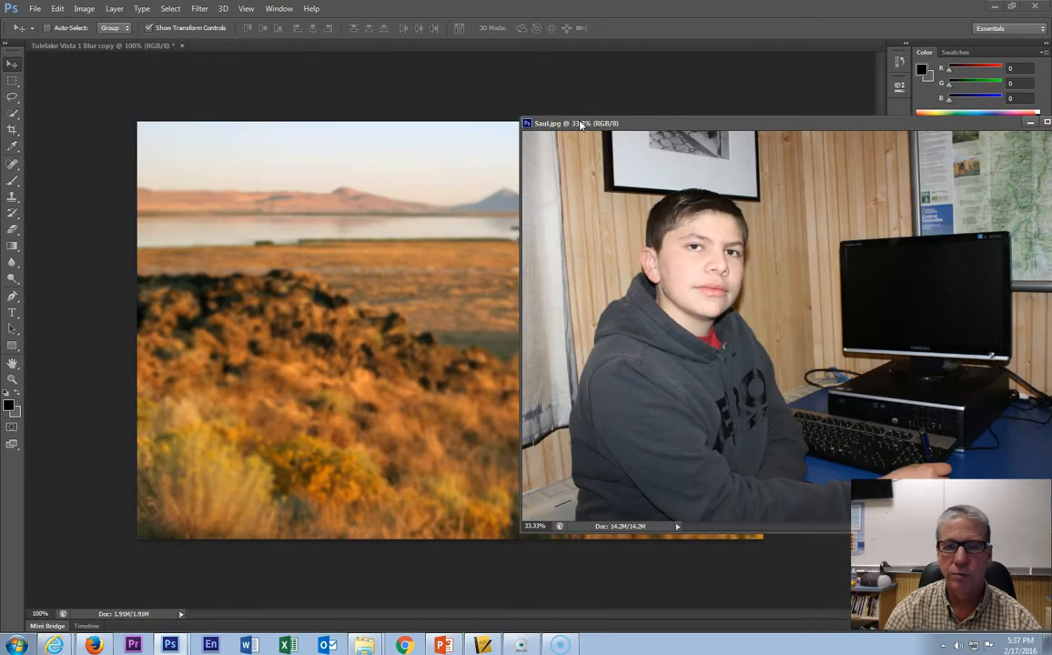
drag(762, 128, 472, 87)
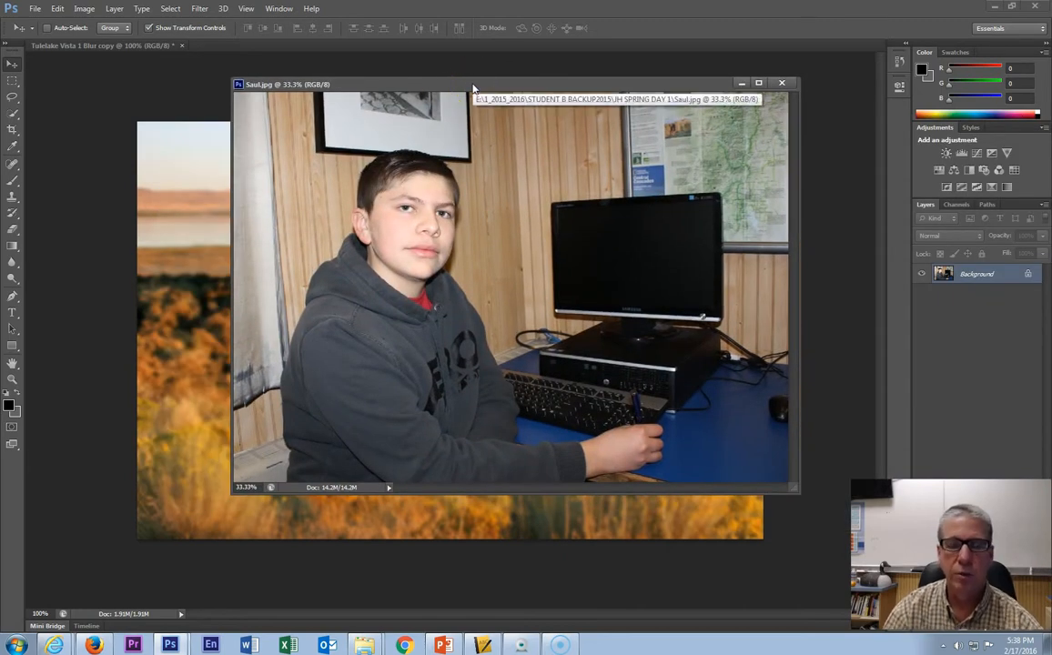
drag(472, 87, 489, 87)
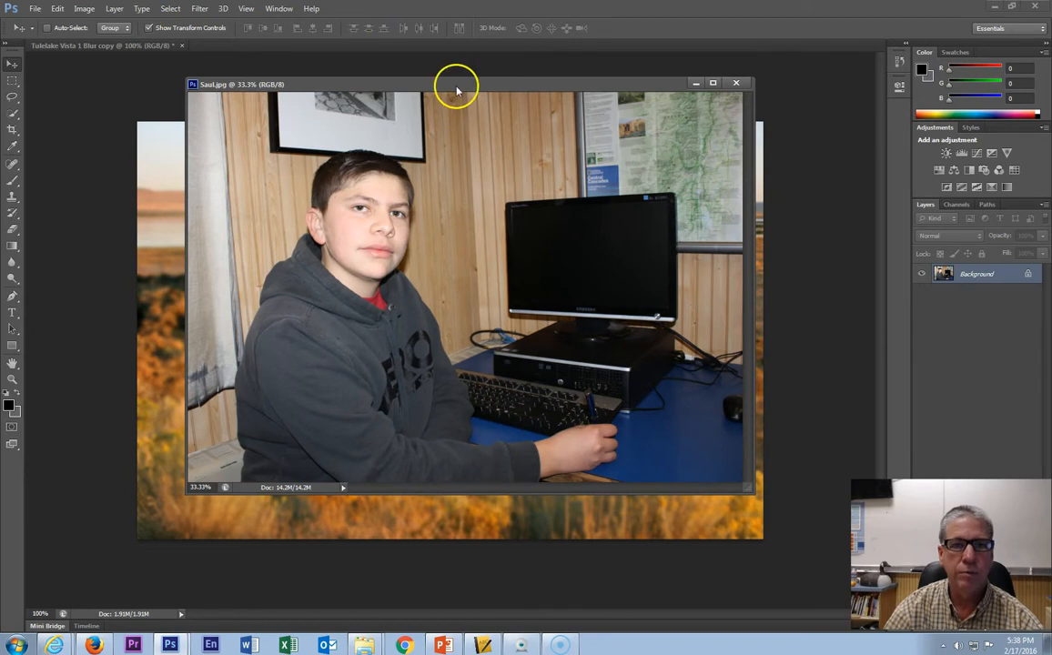
click(80, 11)
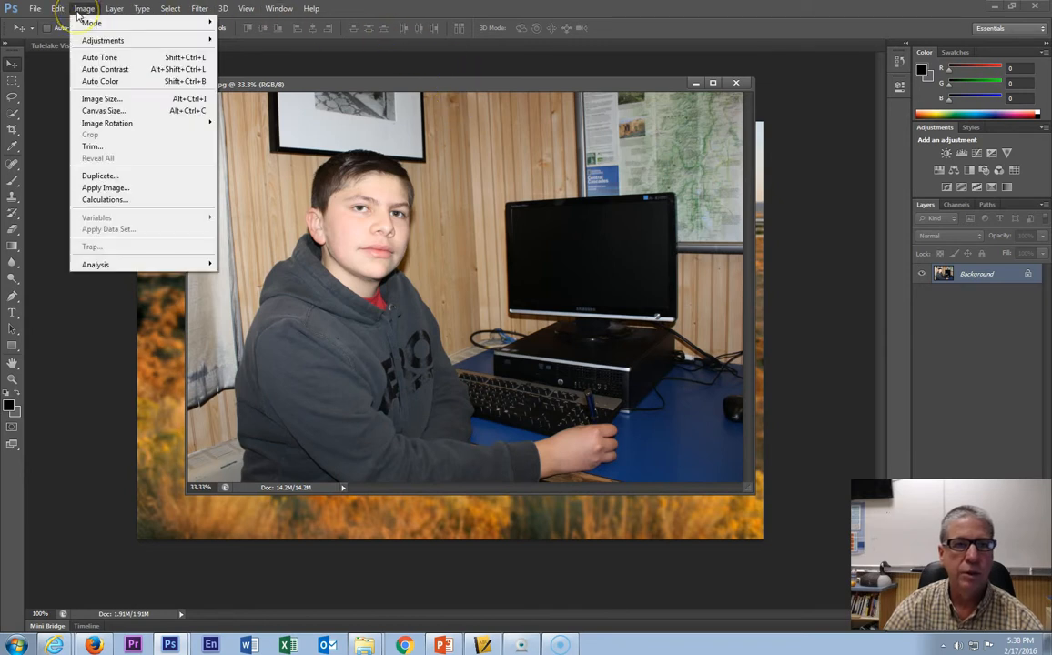
click(101, 98)
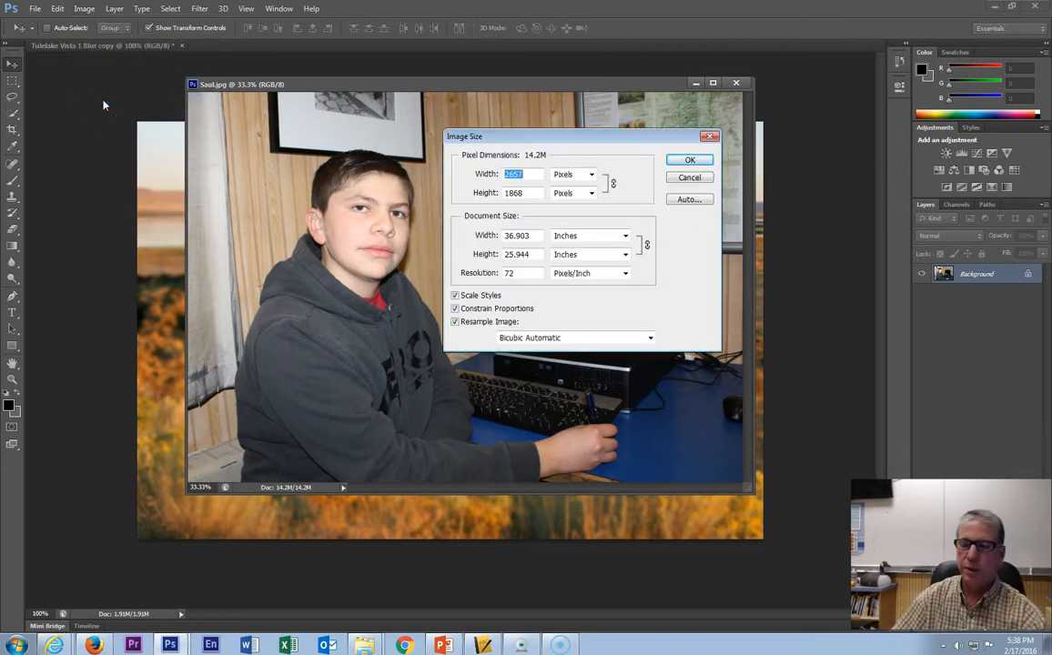
click(710, 135)
drag(530, 89, 493, 42)
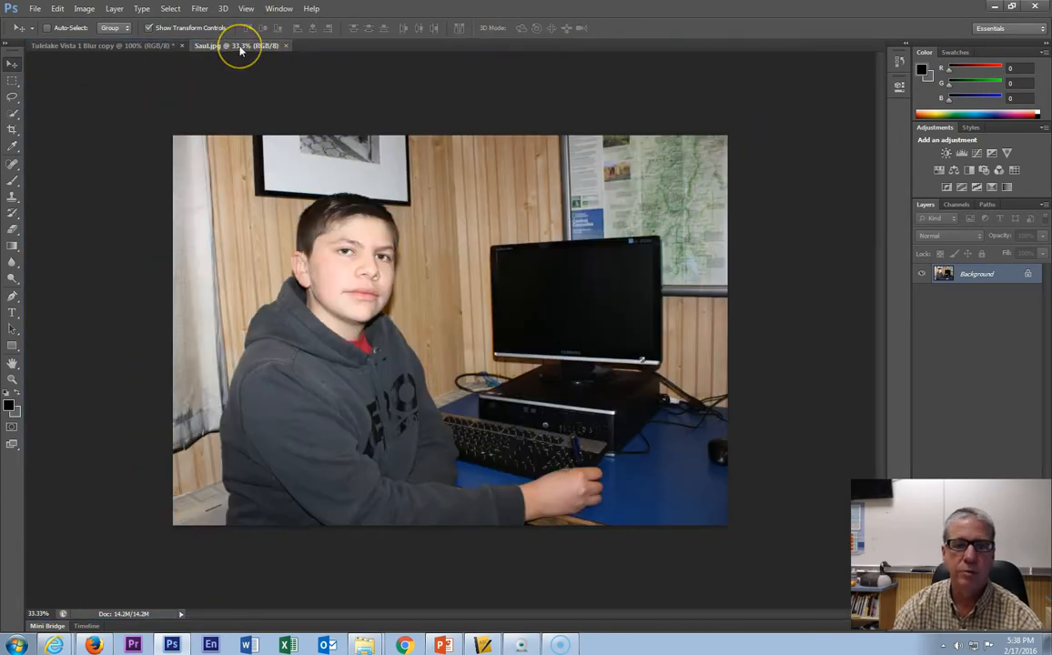
drag(241, 48, 498, 96)
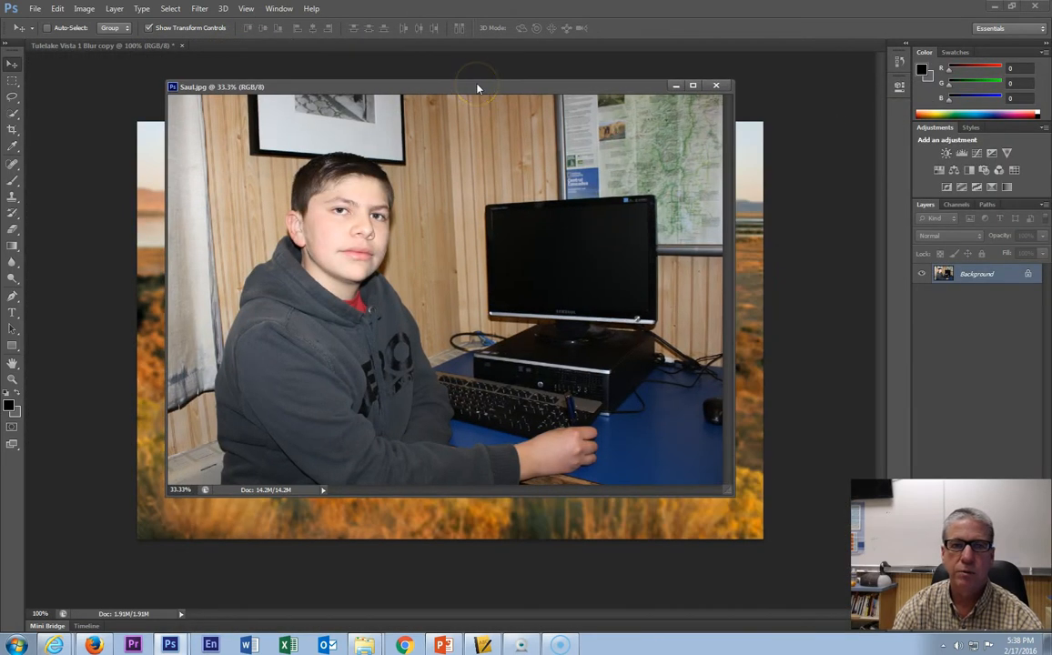
- Resize the photo to a width of 1000 pixels with proportions constrained
click(83, 11)
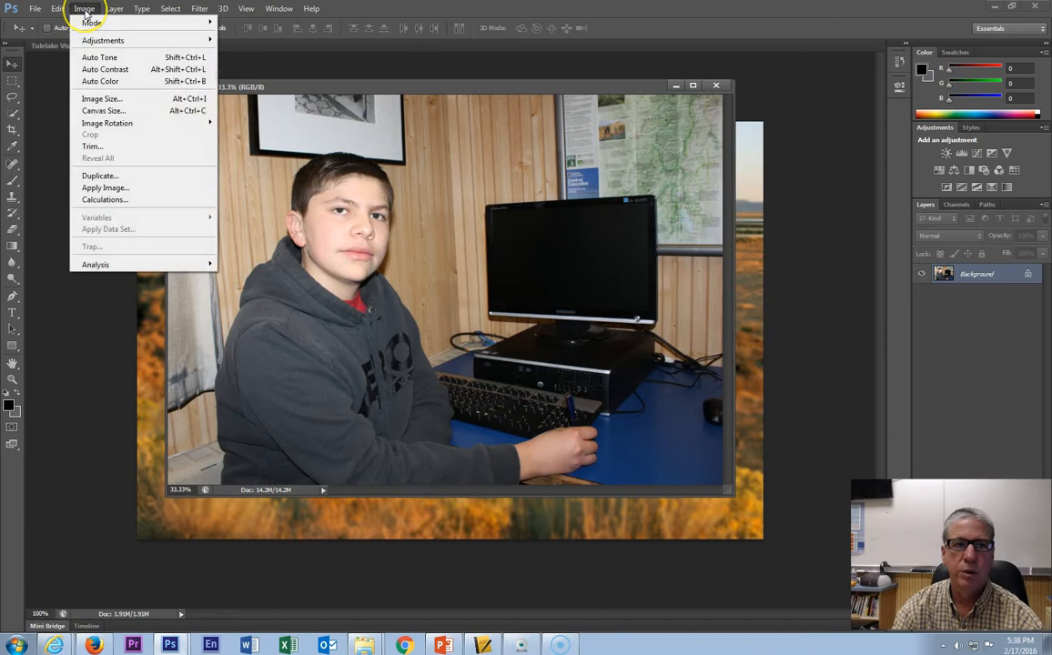
click(101, 99)
drag(563, 141, 568, 110)
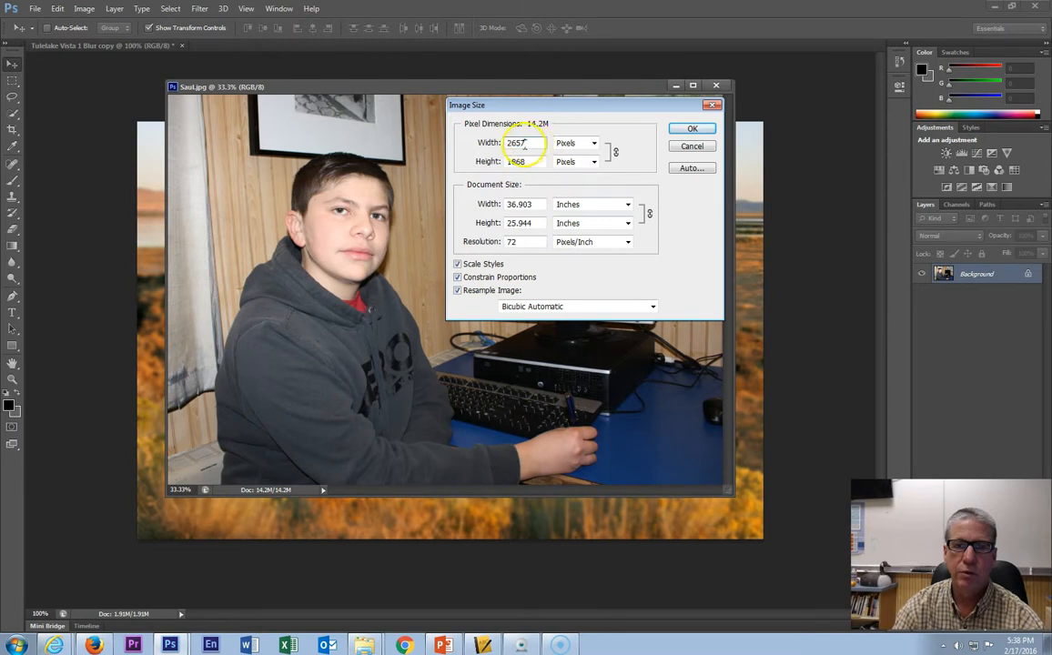
text(1000)
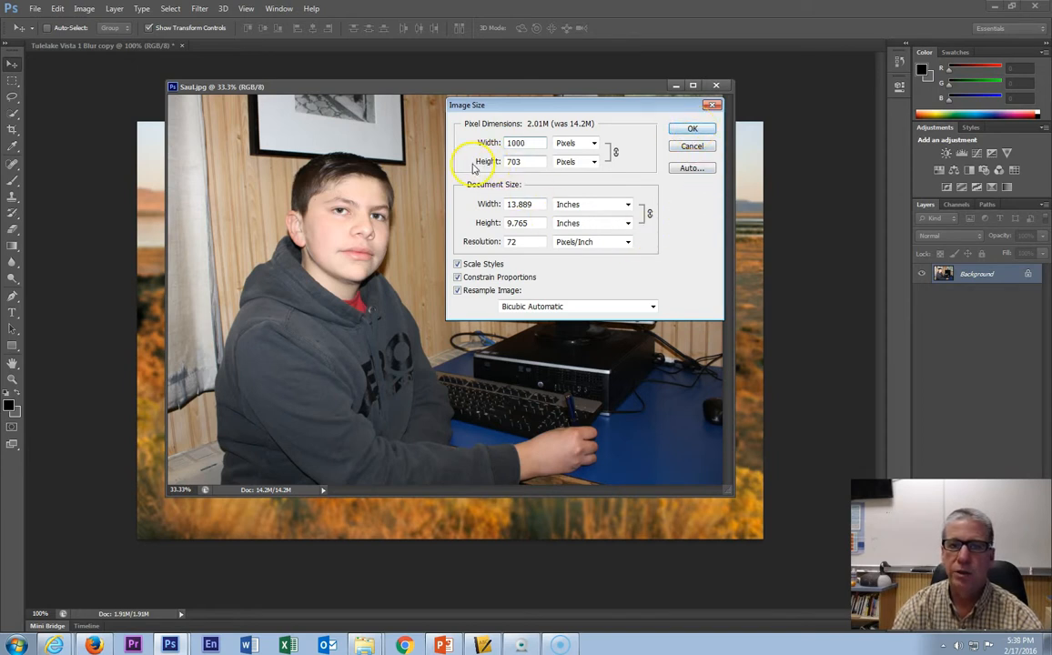
click(694, 133)
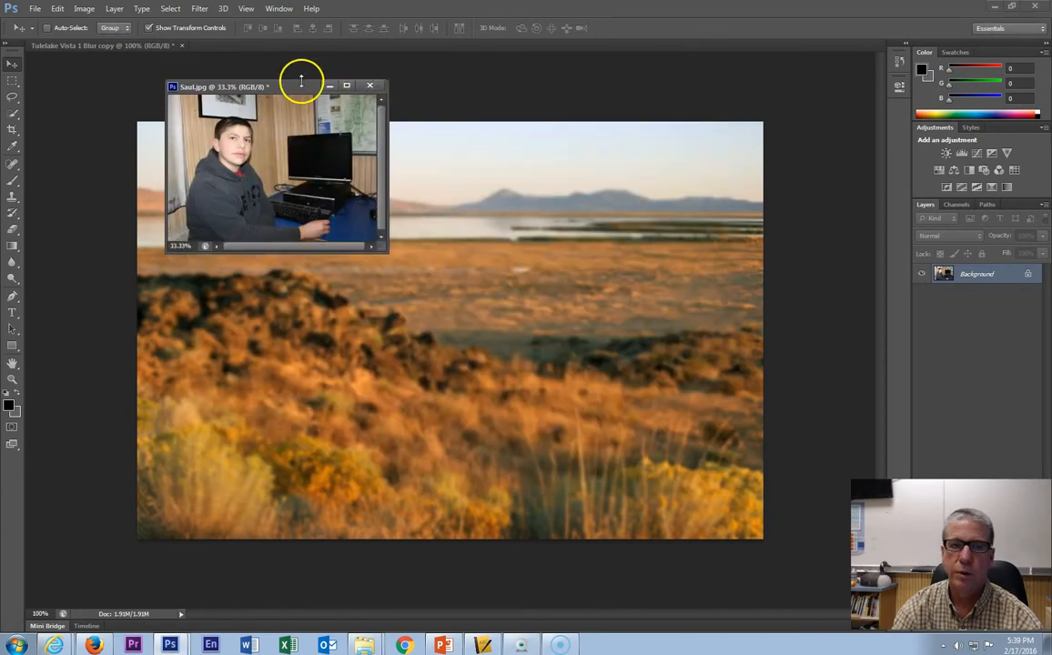
- Arrange the photo's floating window at the upper right, beside the landscape document
drag(286, 89, 757, 86)
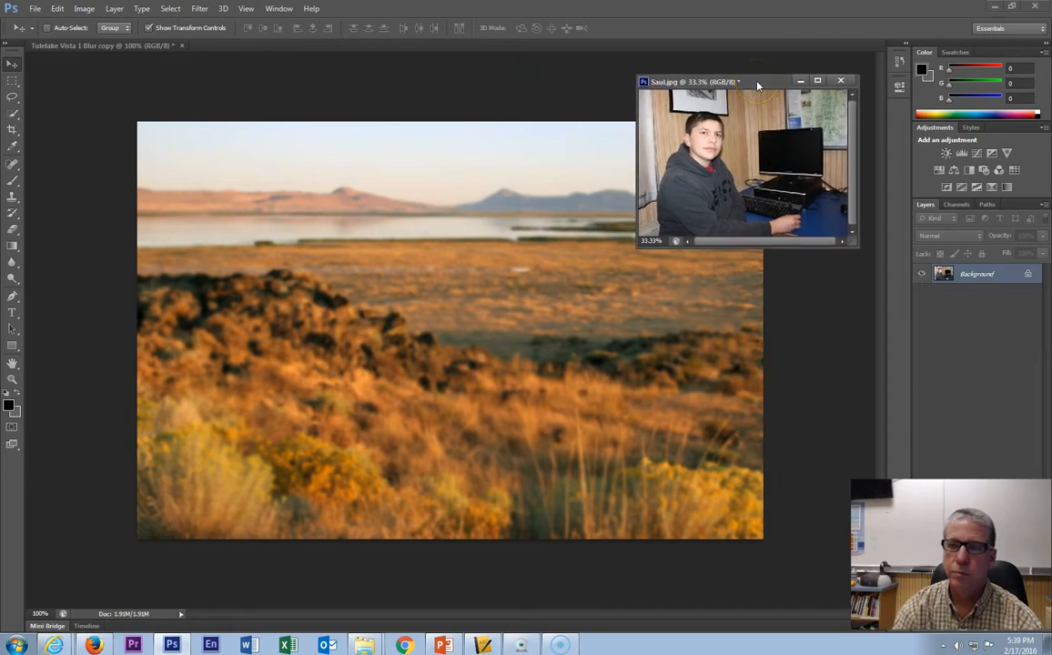
click(753, 85)
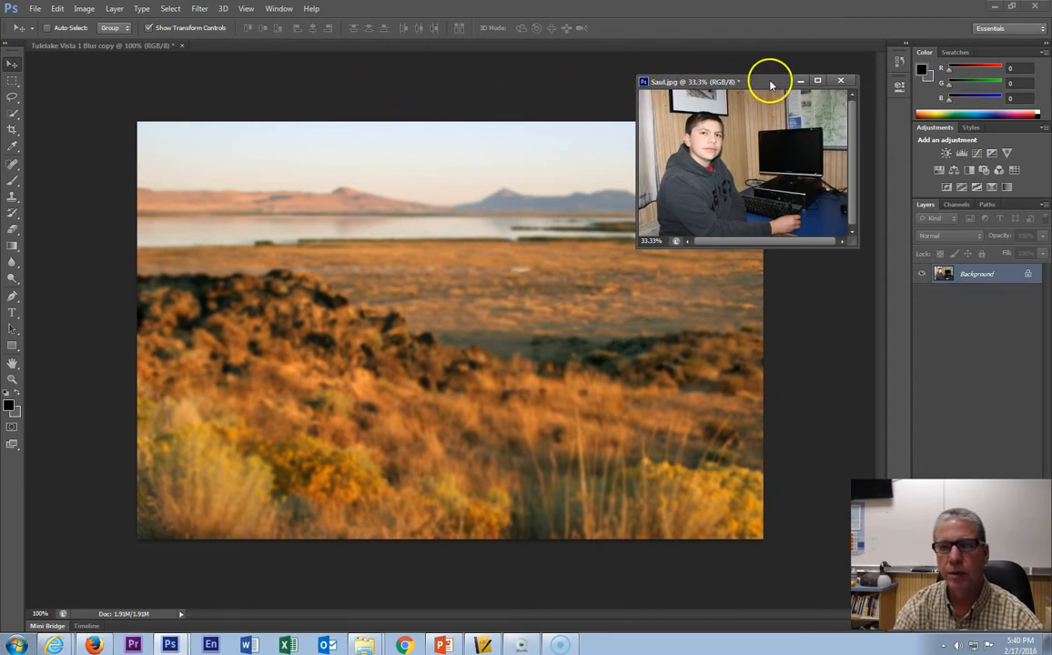
drag(763, 87, 438, 266)
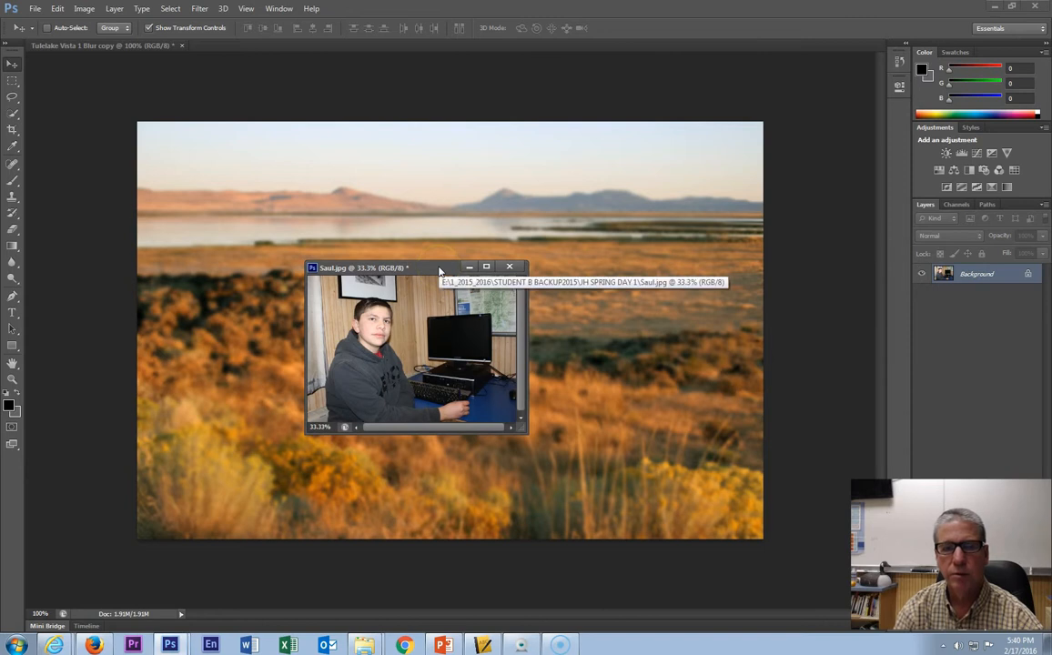
click(429, 273)
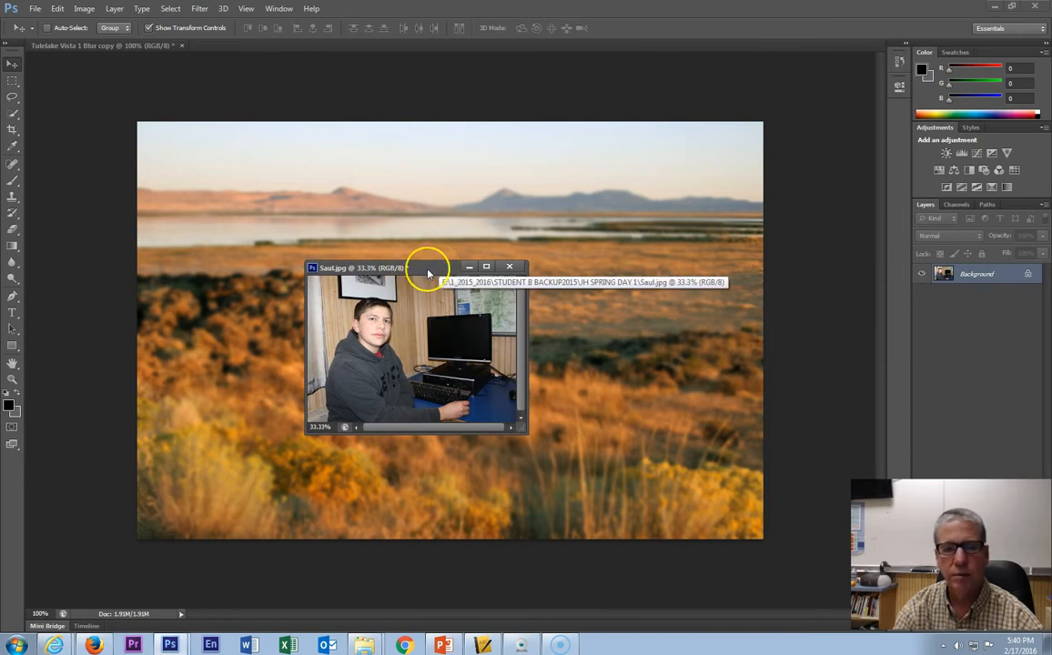
drag(428, 273, 749, 77)
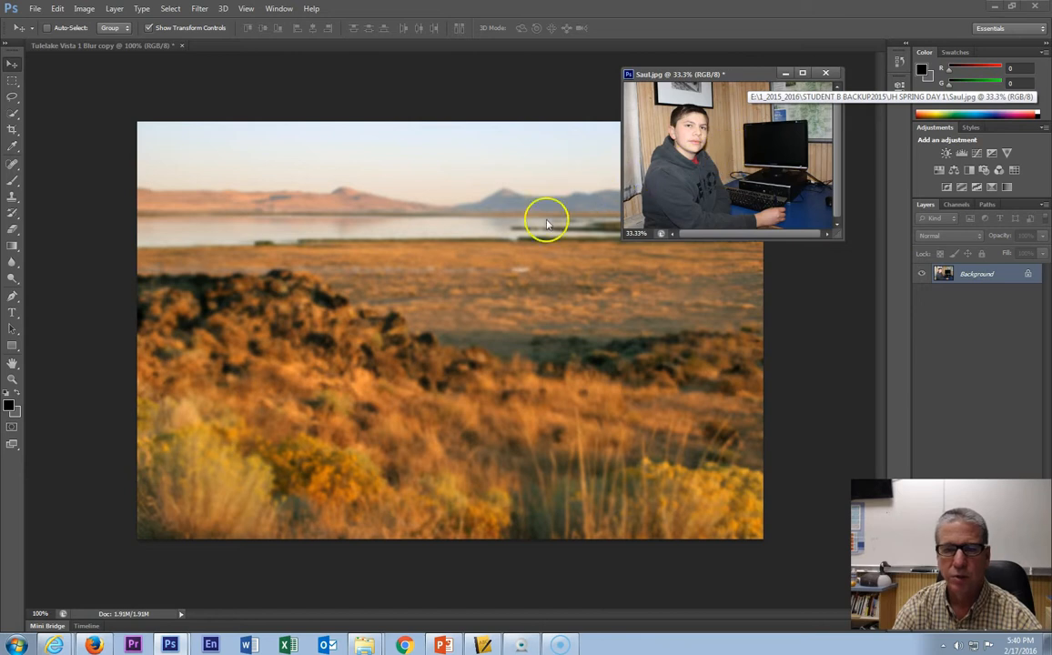
drag(751, 75, 747, 72)
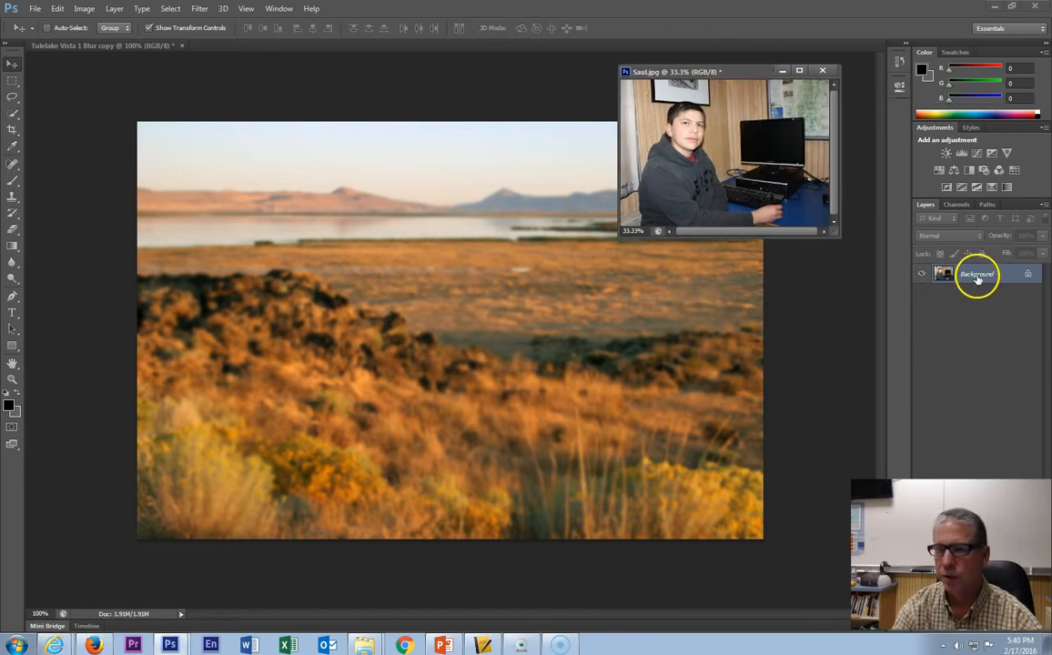
click(105, 46)
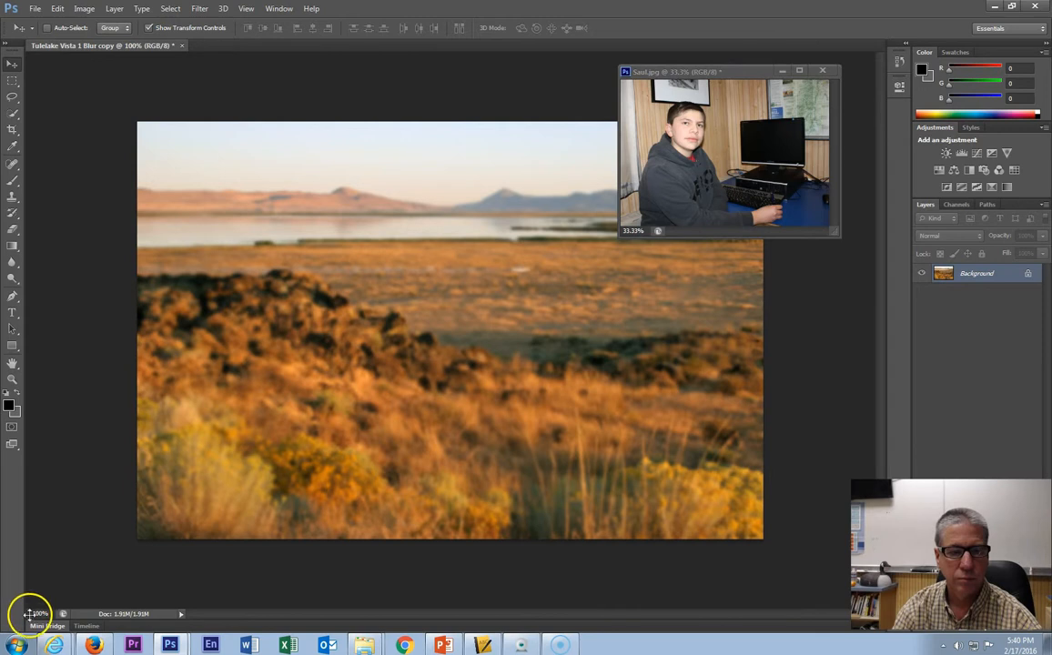
drag(749, 77, 227, 91)
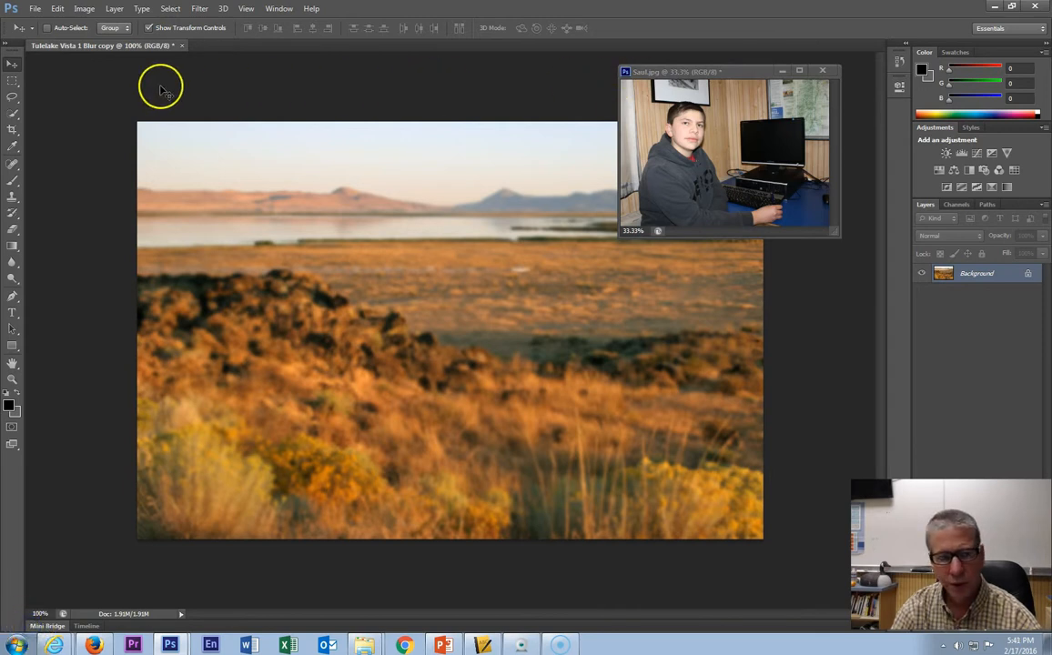
drag(35, 63, 744, 75)
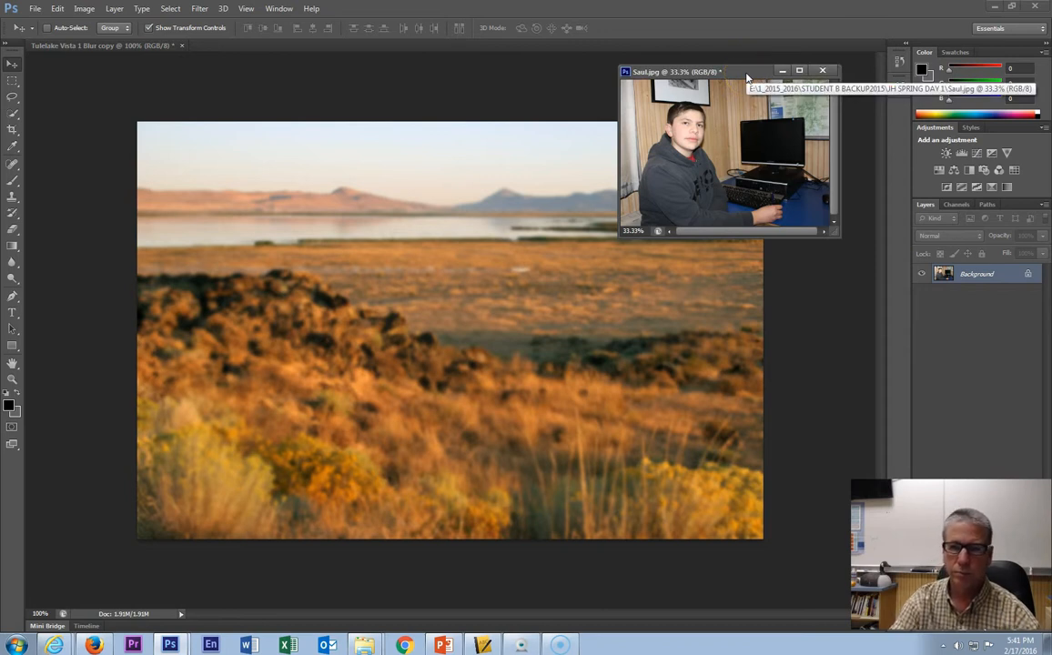
drag(746, 76, 785, 72)
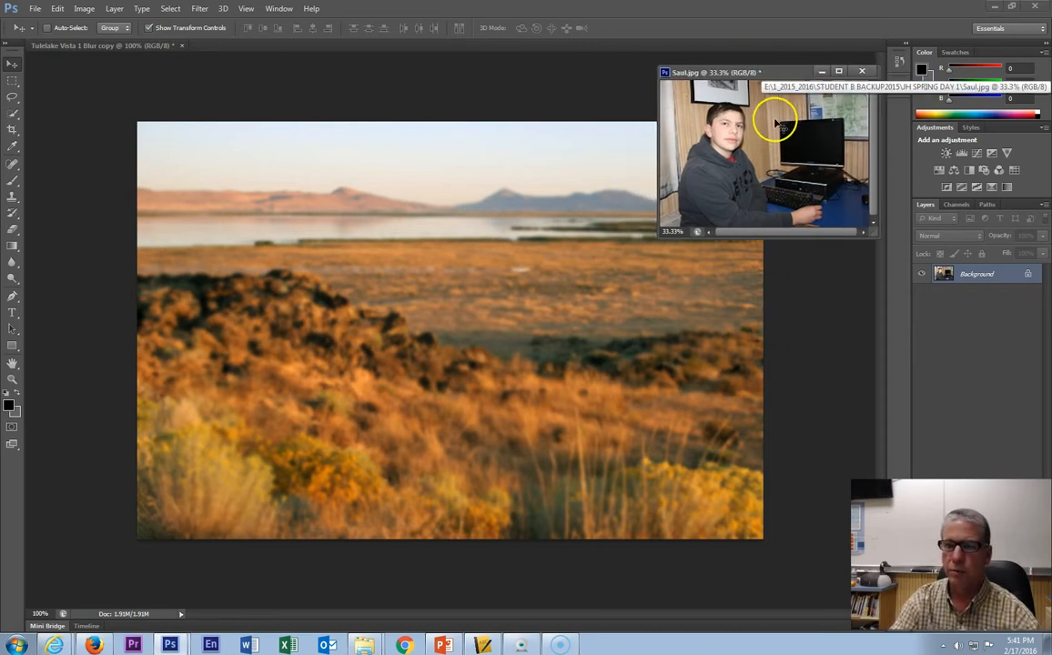
- Drag the photo into the landscape document as a new layer and reposition it toward the upper left
drag(716, 160, 572, 246)
drag(384, 328, 318, 279)
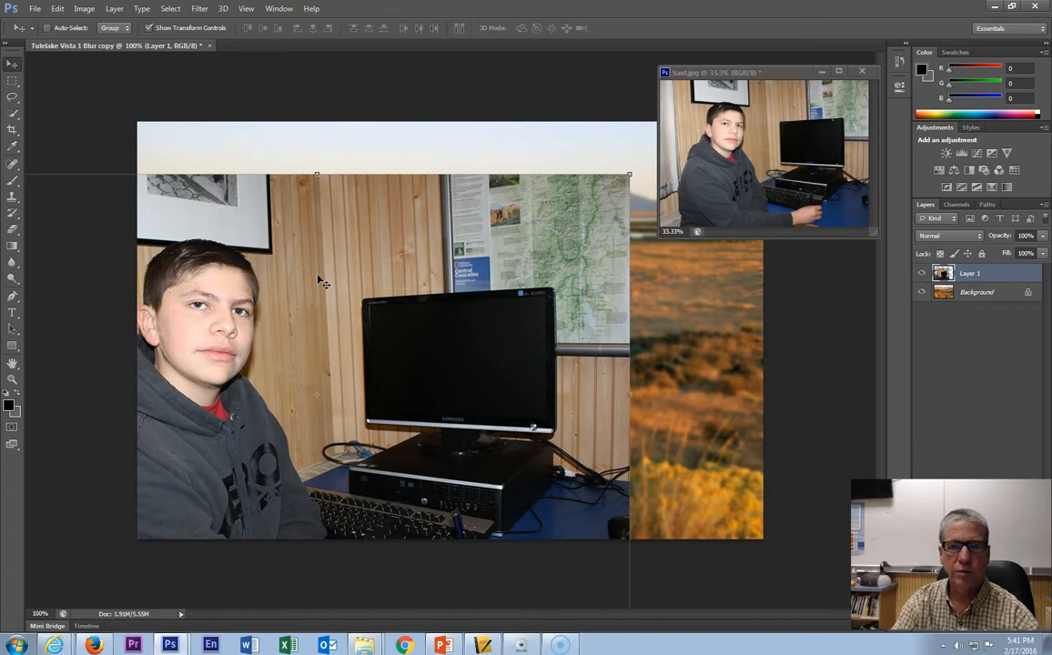
- Revert the landscape document to its state before the photo layer was added, using the History panel, then close the panel
click(899, 61)
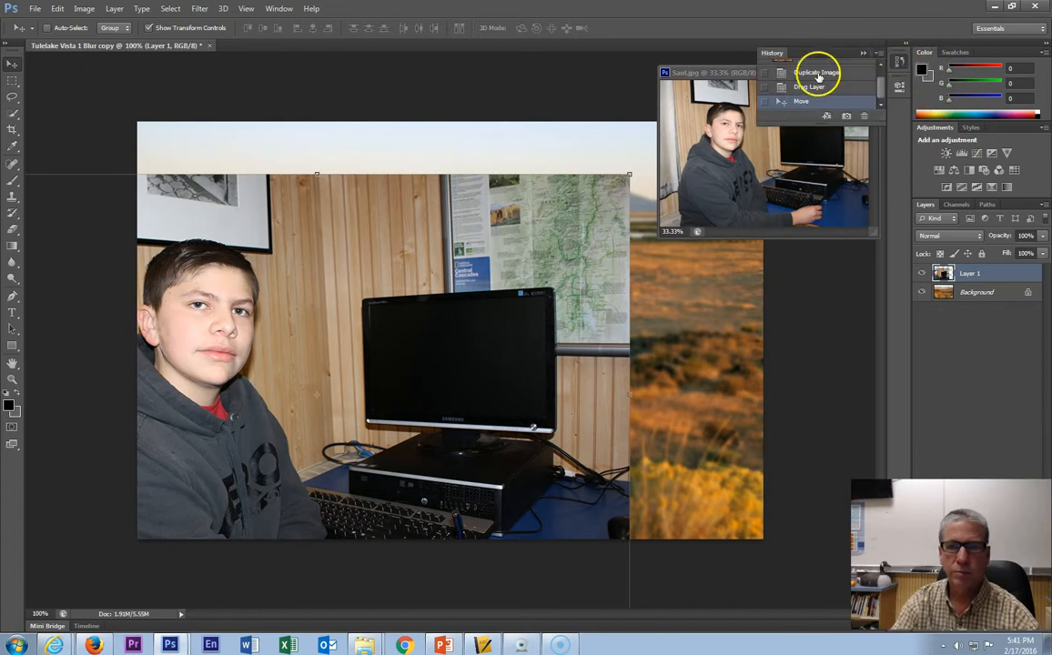
click(815, 72)
click(732, 73)
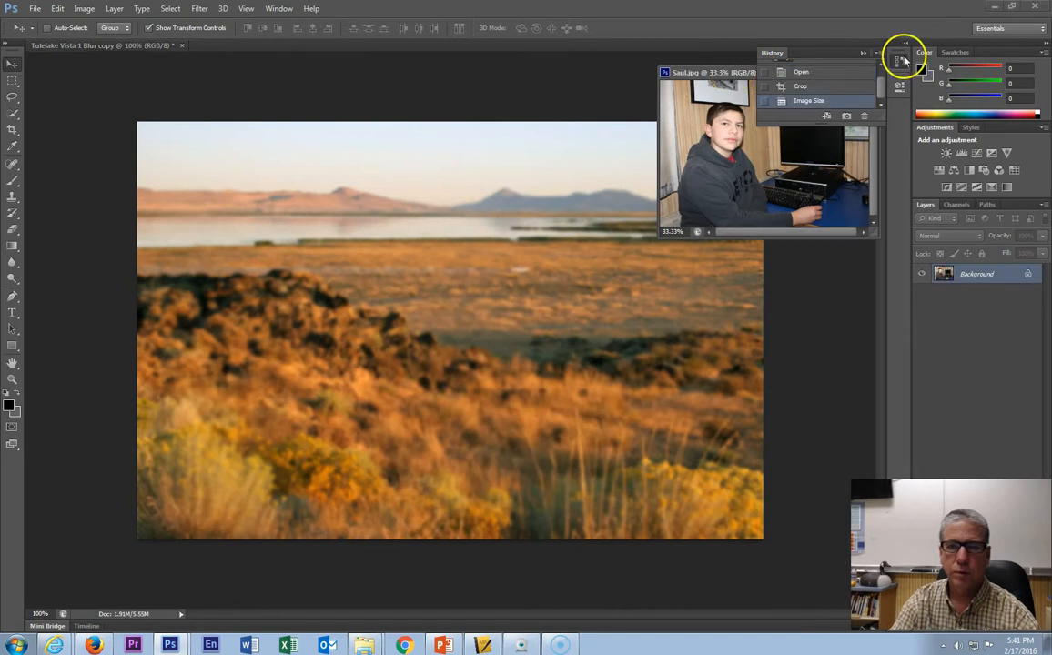
click(862, 53)
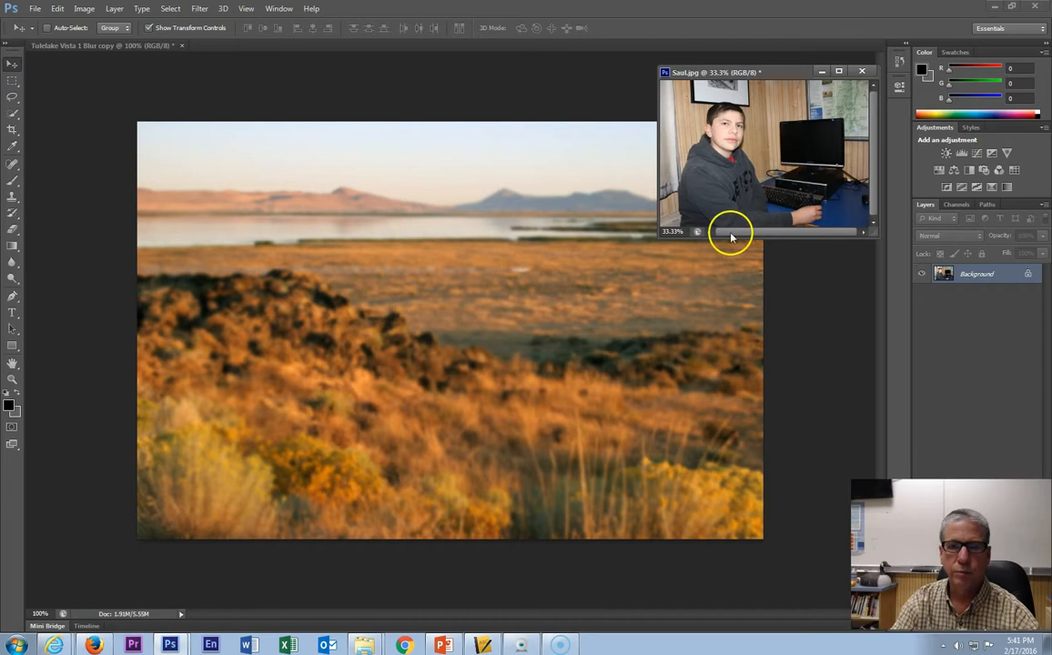
- Drag the Saul.jpg photo into the landscape document again as a new layer
drag(790, 119, 365, 365)
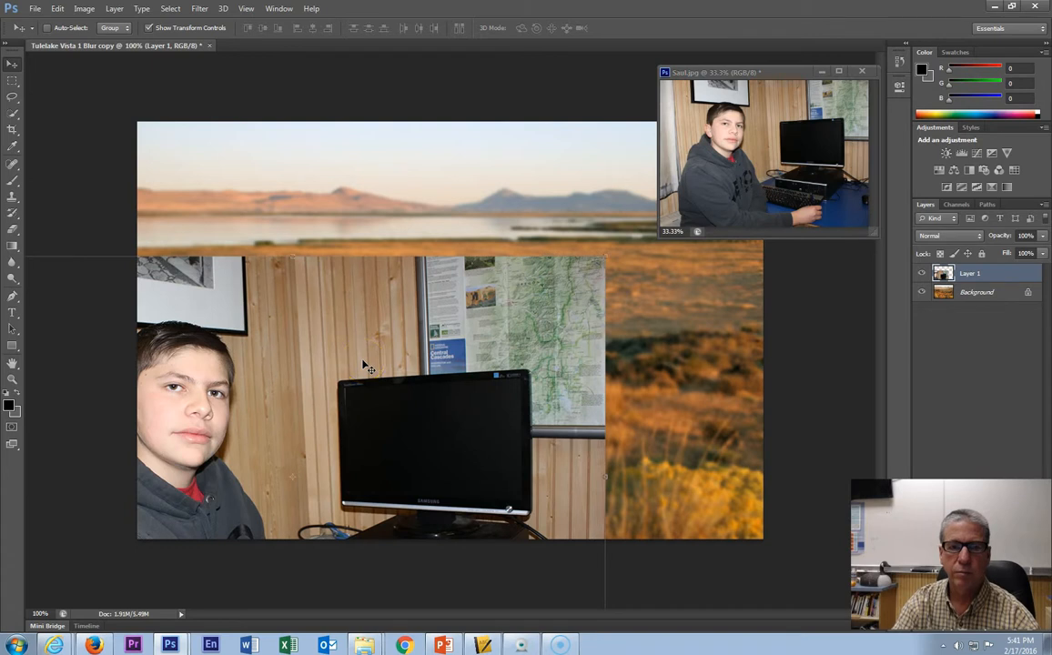
click(355, 288)
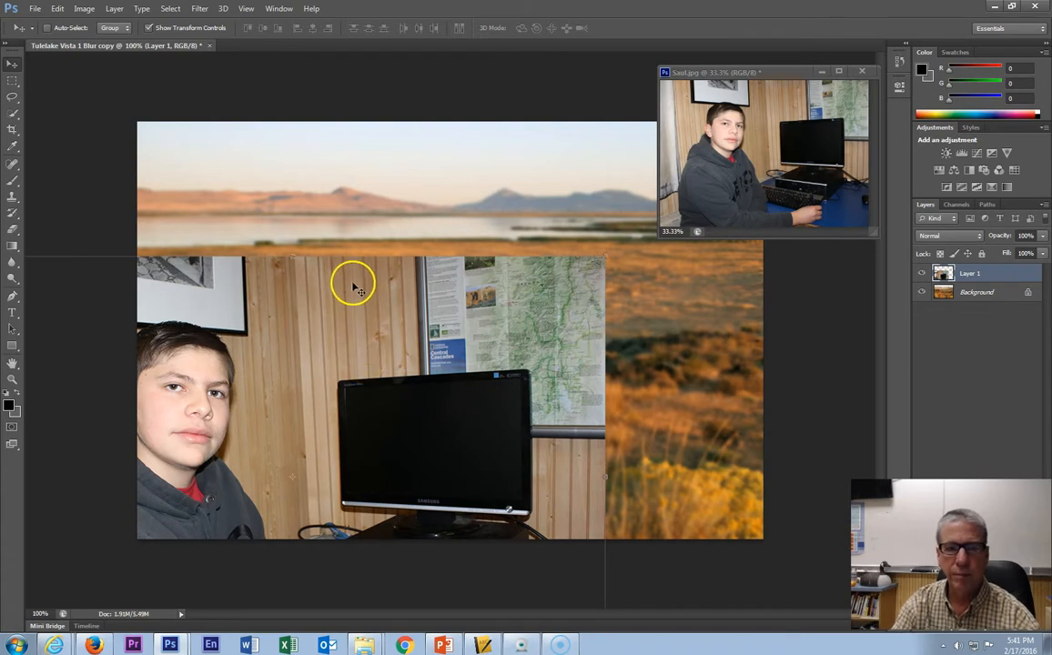
- Turn Show Transform Controls off and back on, and move the photo layer upward in the landscape
click(148, 28)
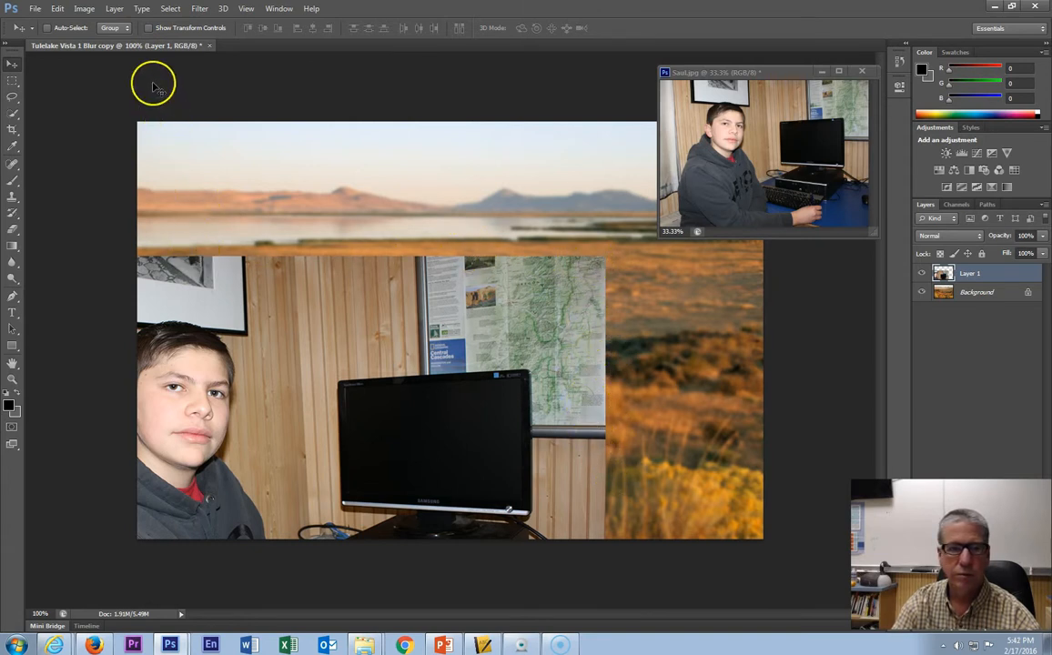
click(148, 28)
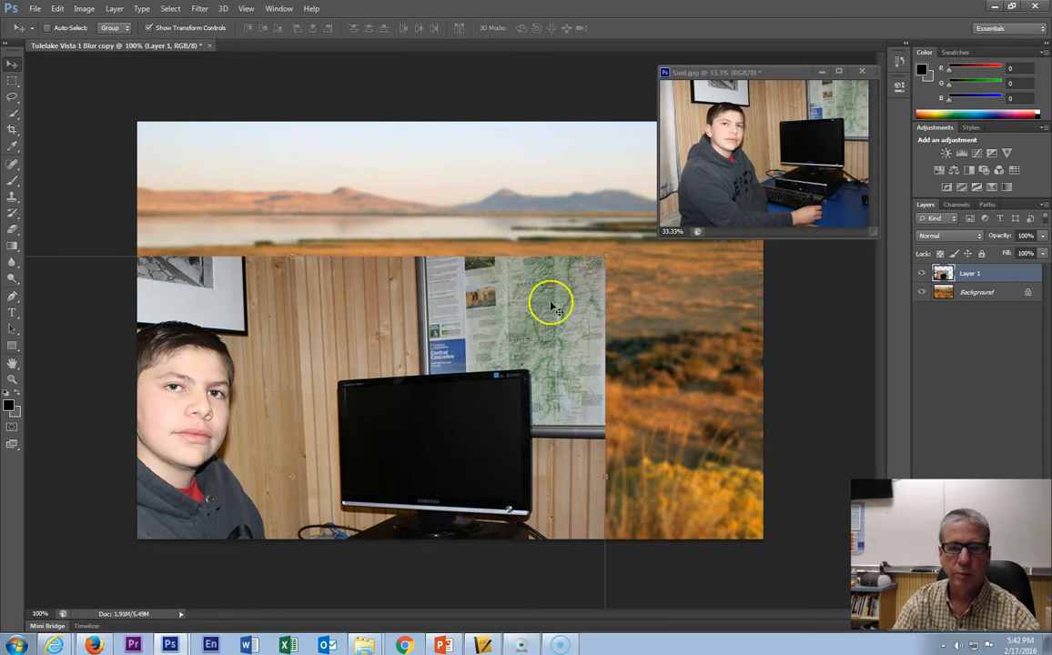
drag(316, 344, 318, 278)
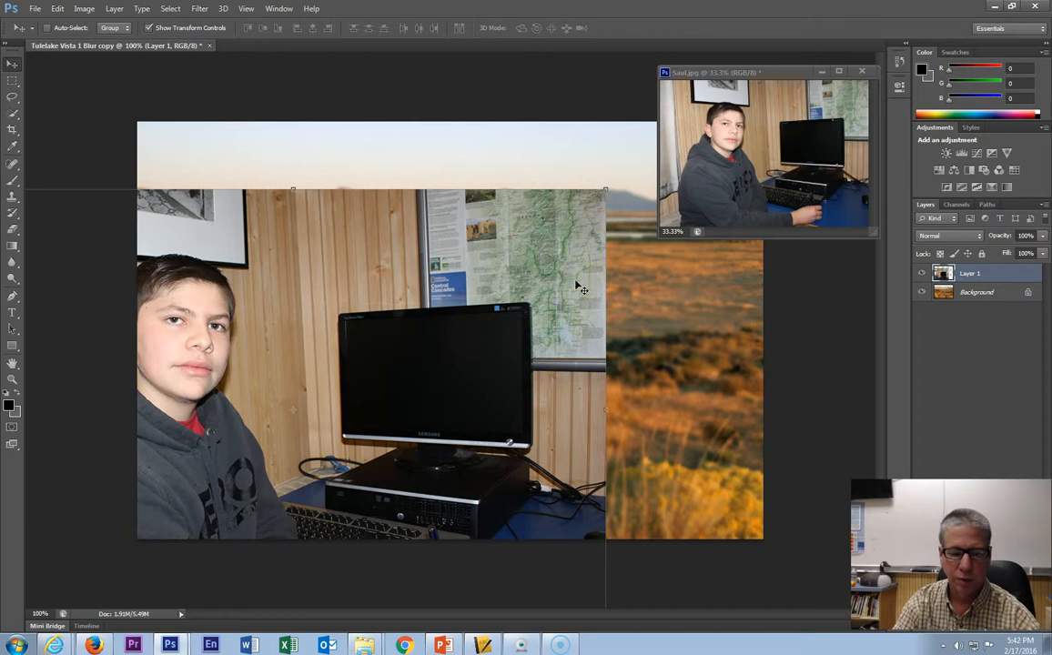
drag(605, 190, 468, 244)
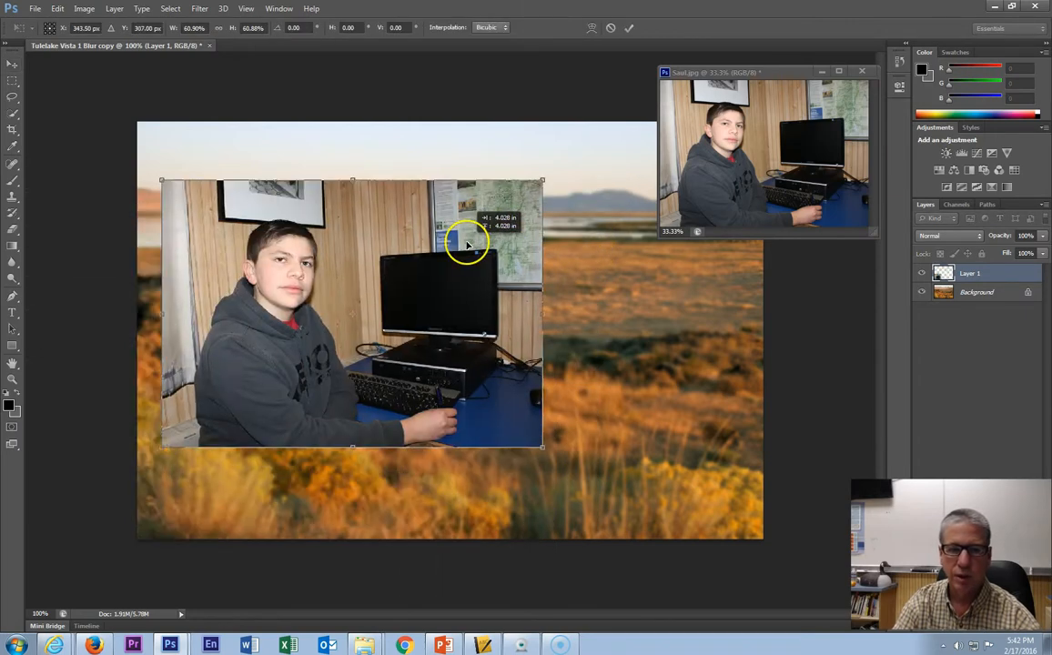
drag(542, 183, 222, 248)
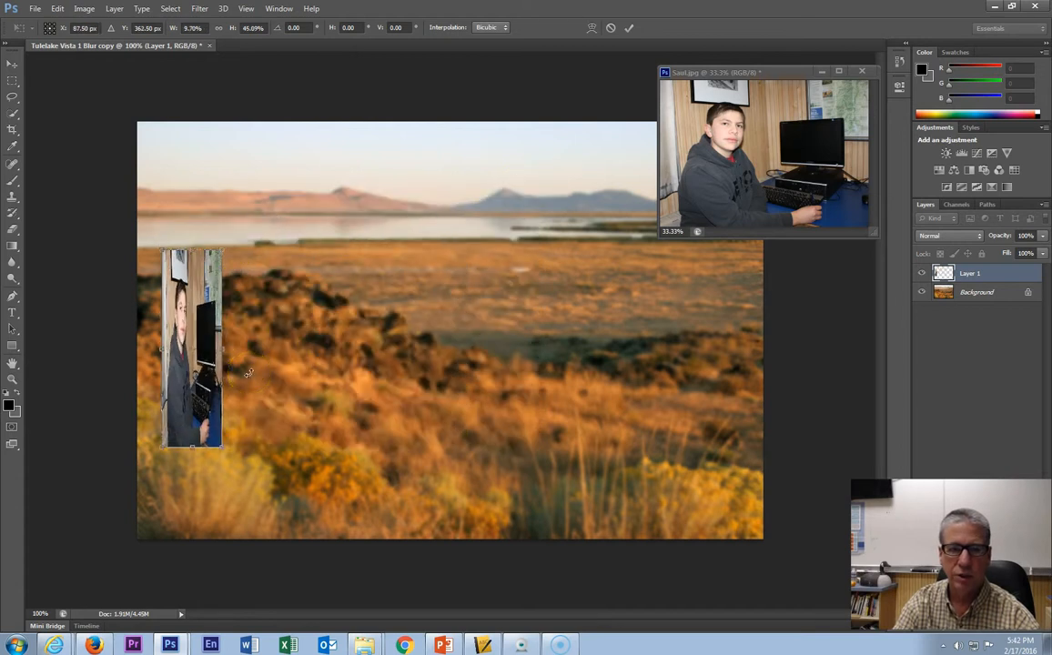
drag(218, 248, 533, 190)
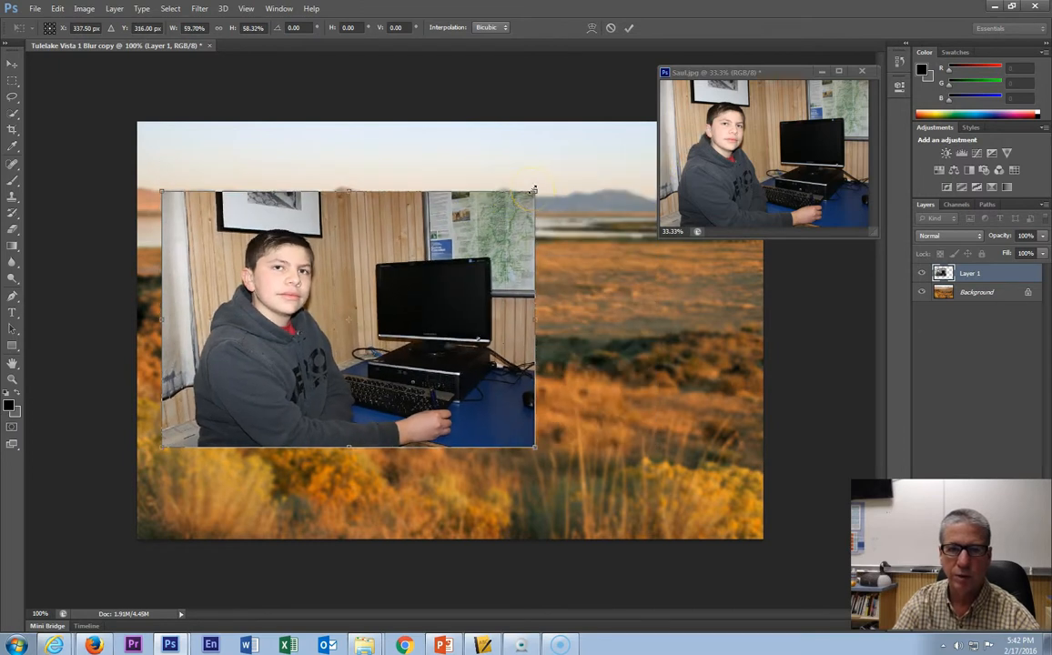
click(611, 27)
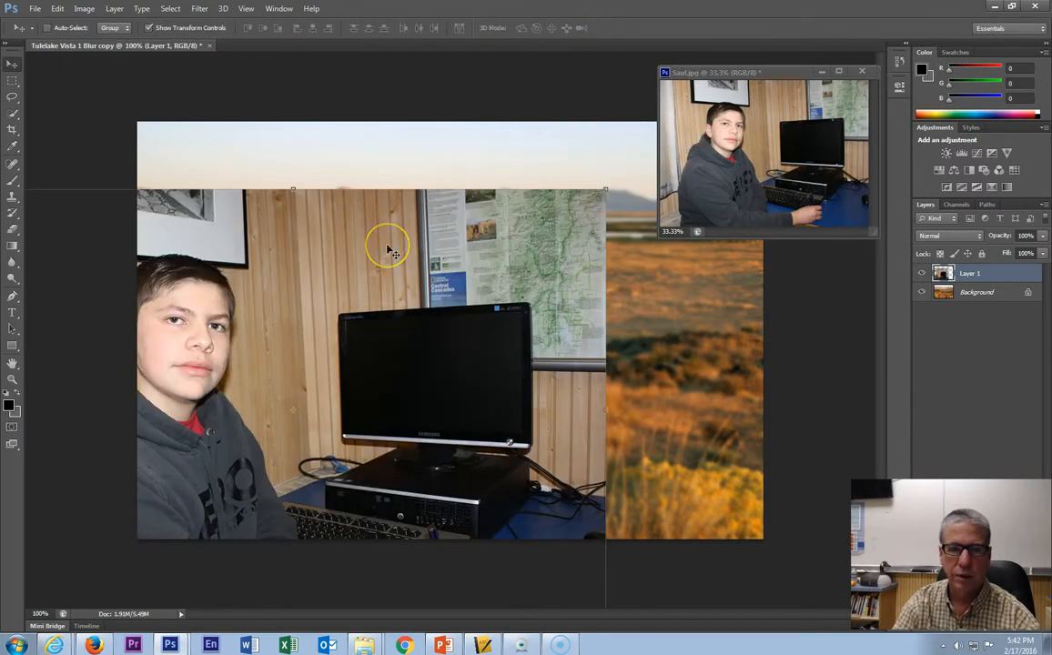
- Scale the photo layer proportionally to about 101% so it covers the landscape frame, reposition it, and commit the transform
drag(605, 188, 417, 303)
drag(294, 352, 460, 230)
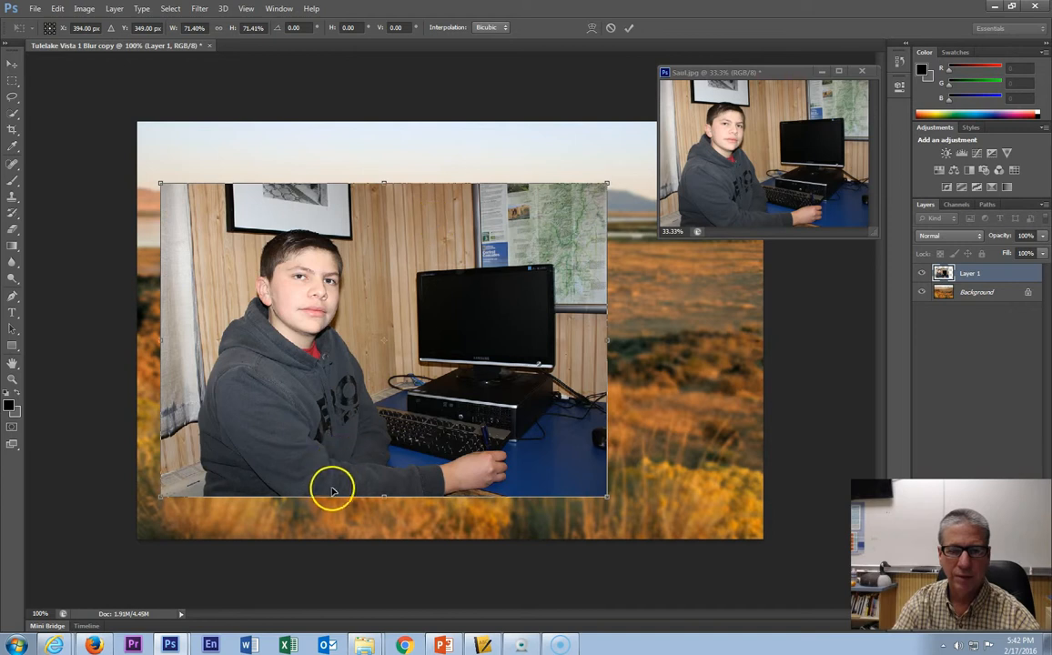
drag(409, 221, 408, 278)
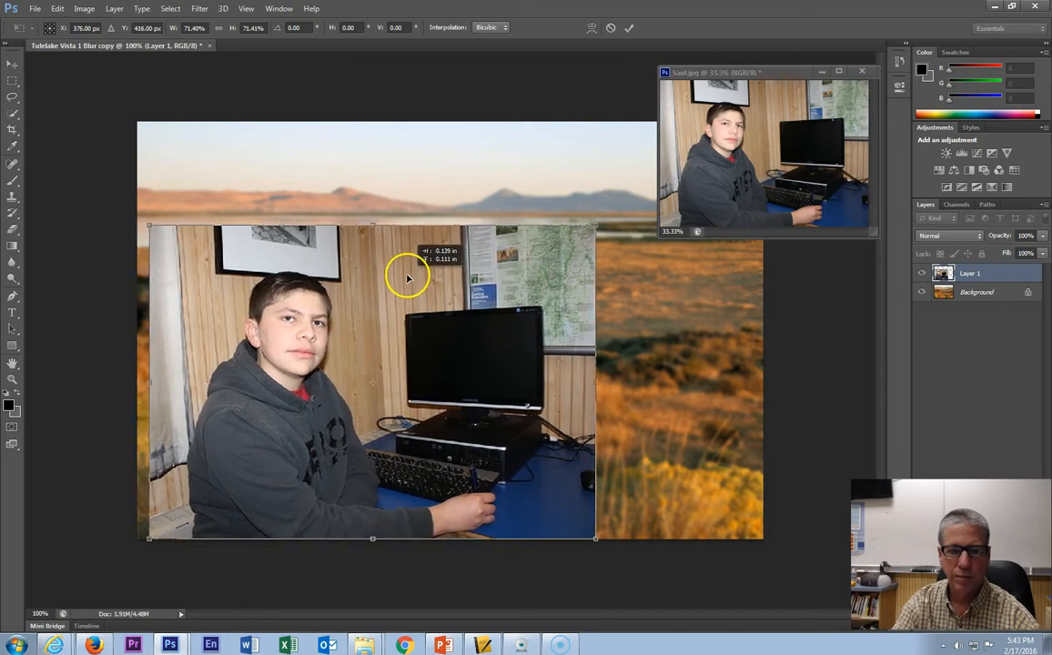
drag(593, 226, 743, 114)
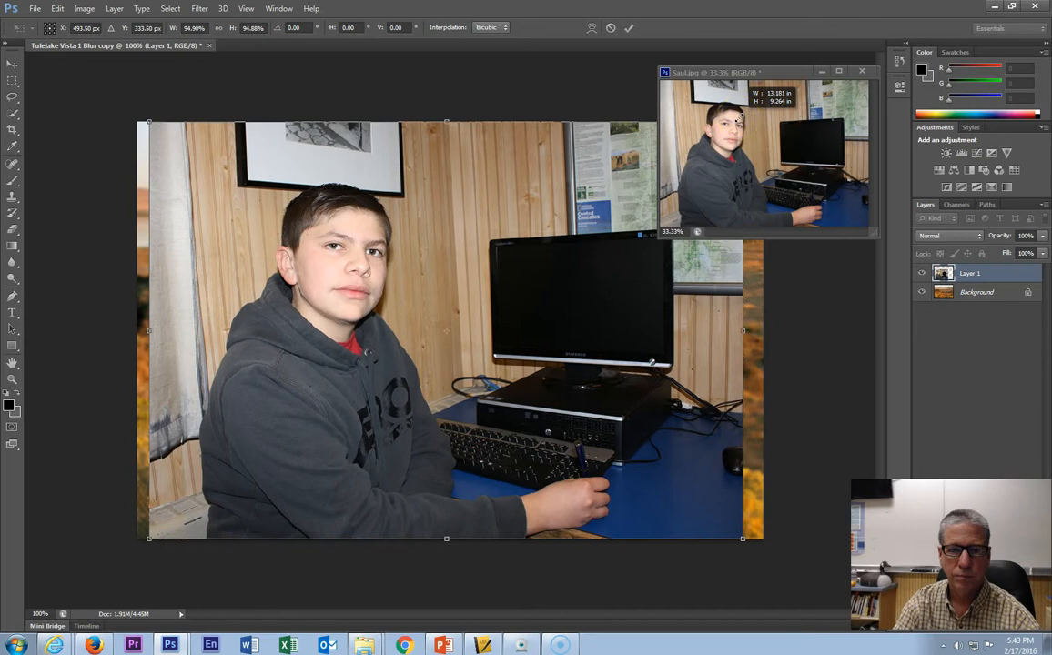
drag(743, 114, 778, 91)
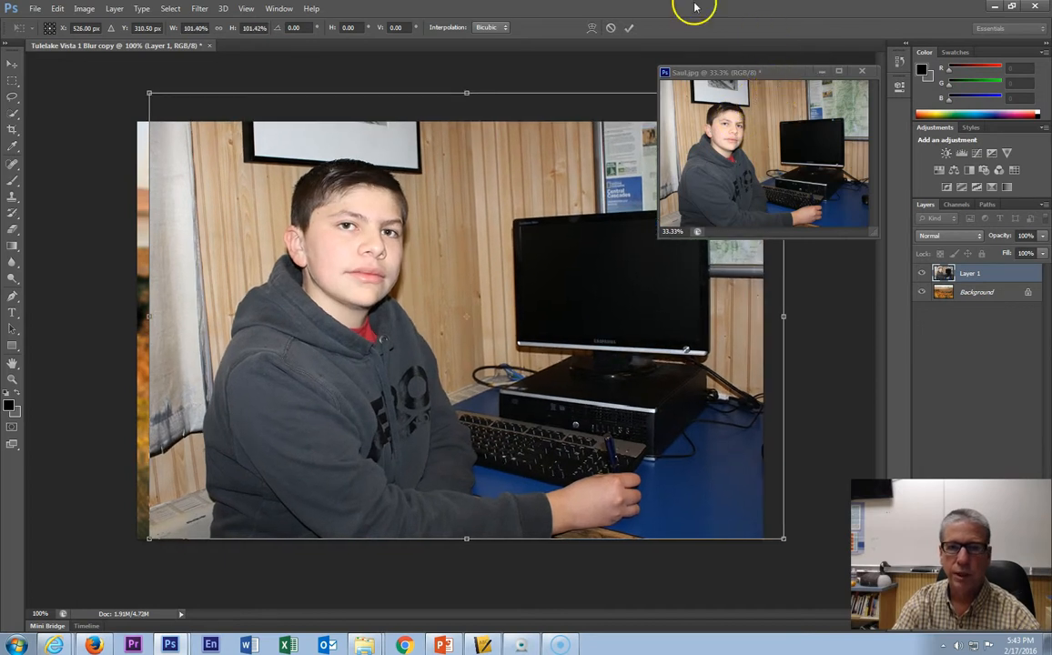
click(629, 29)
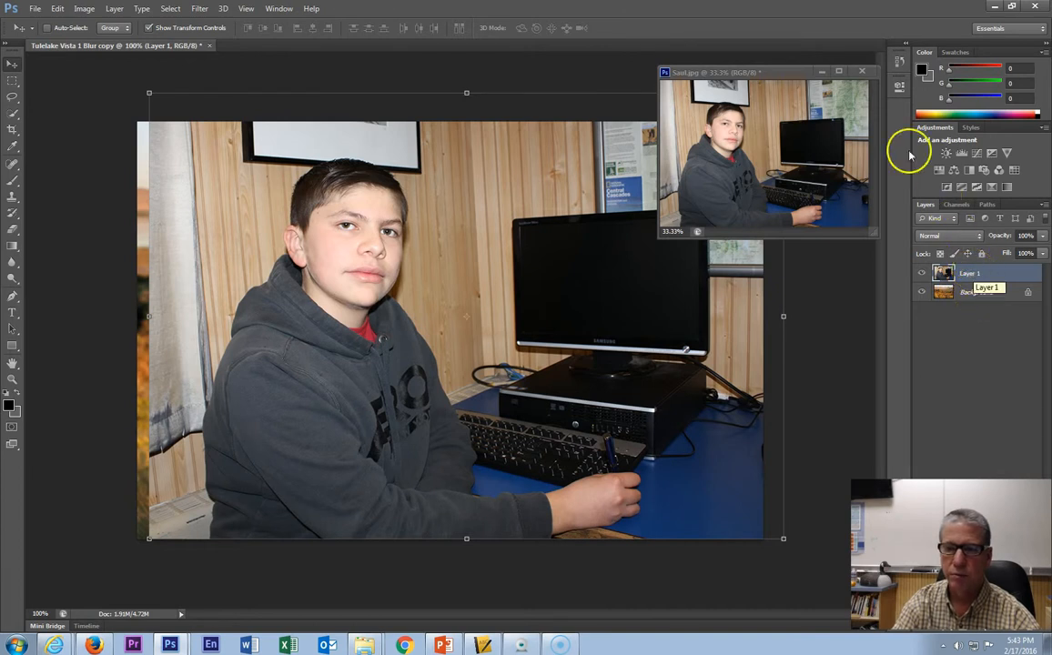
- Dock the Saul.jpg window as a tab, then close that document without saving changes
drag(703, 66, 653, 56)
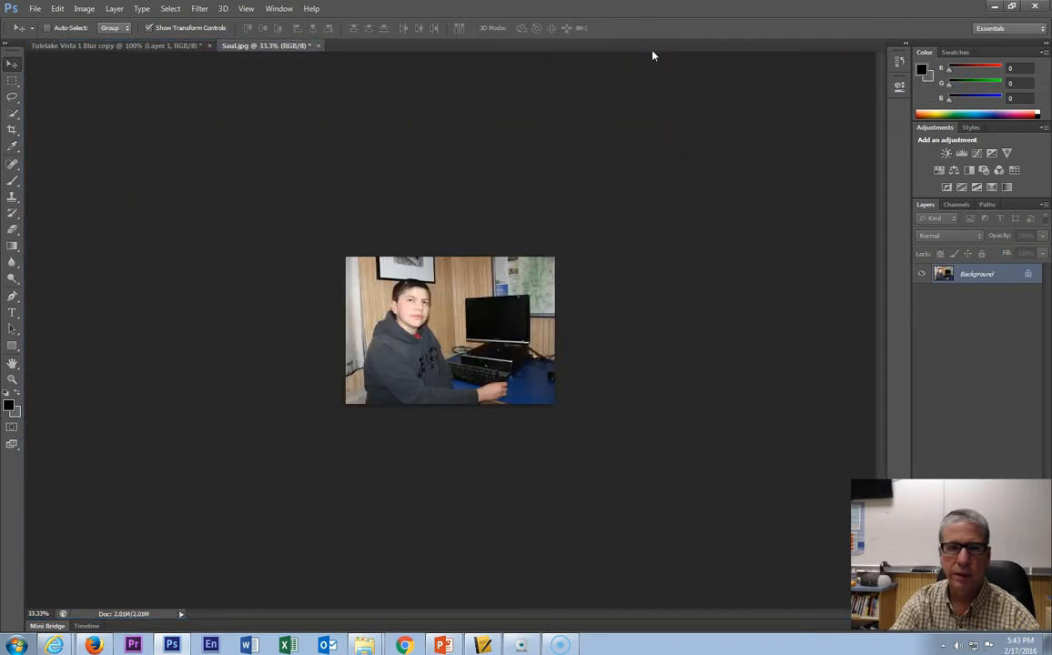
click(153, 47)
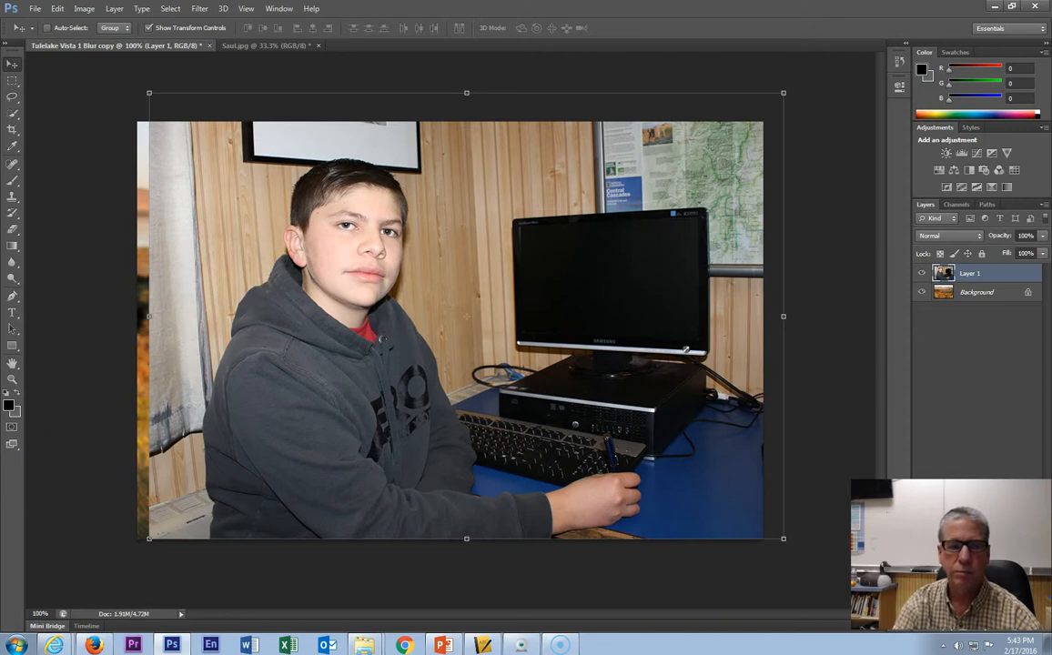
click(26, 626)
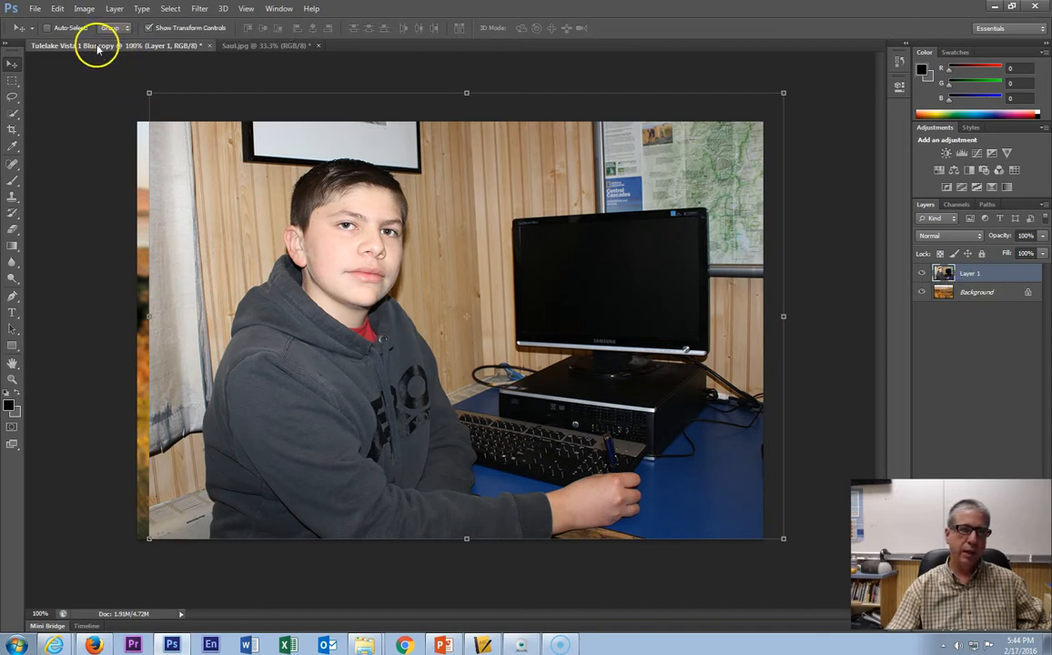
click(318, 46)
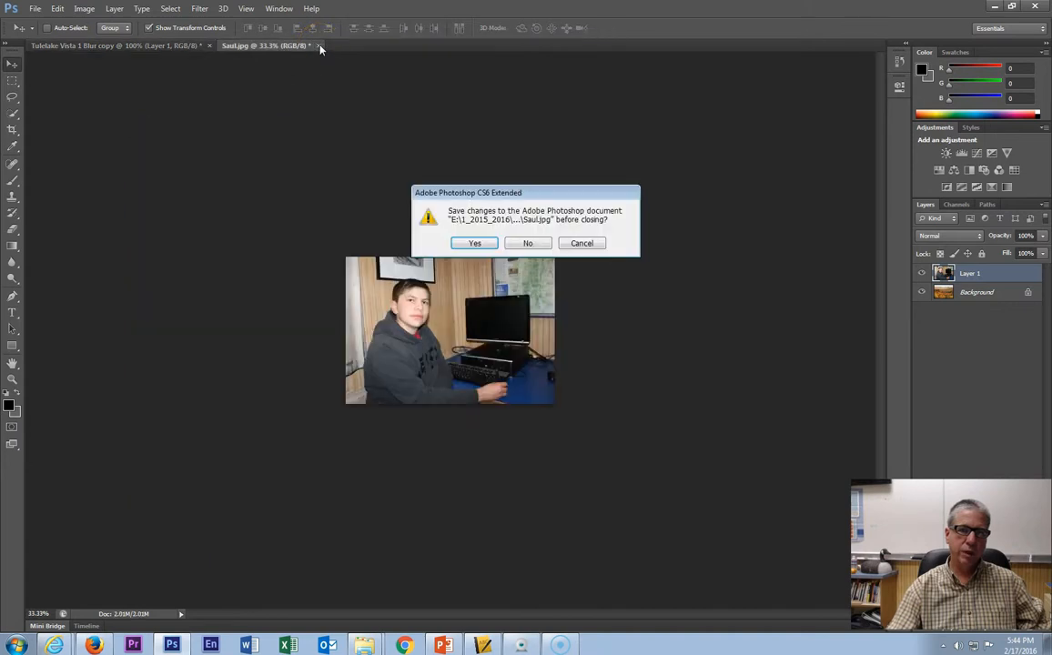
click(535, 244)
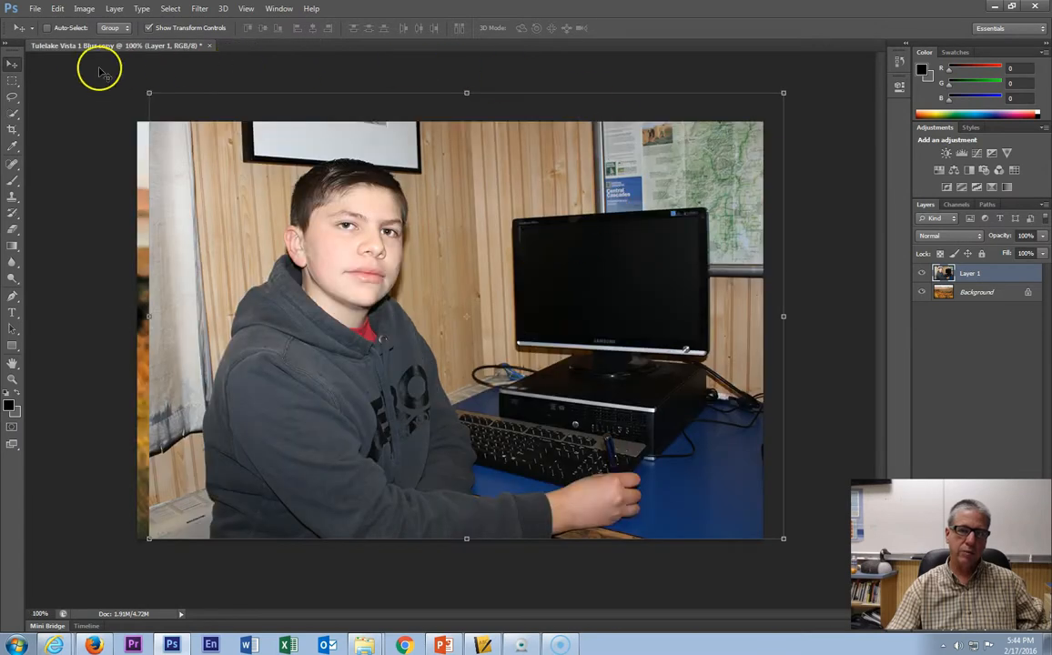
- Duplicate the composite image as Tulelake Vista 1 Blur copy 2 and make the copy the active document
click(84, 8)
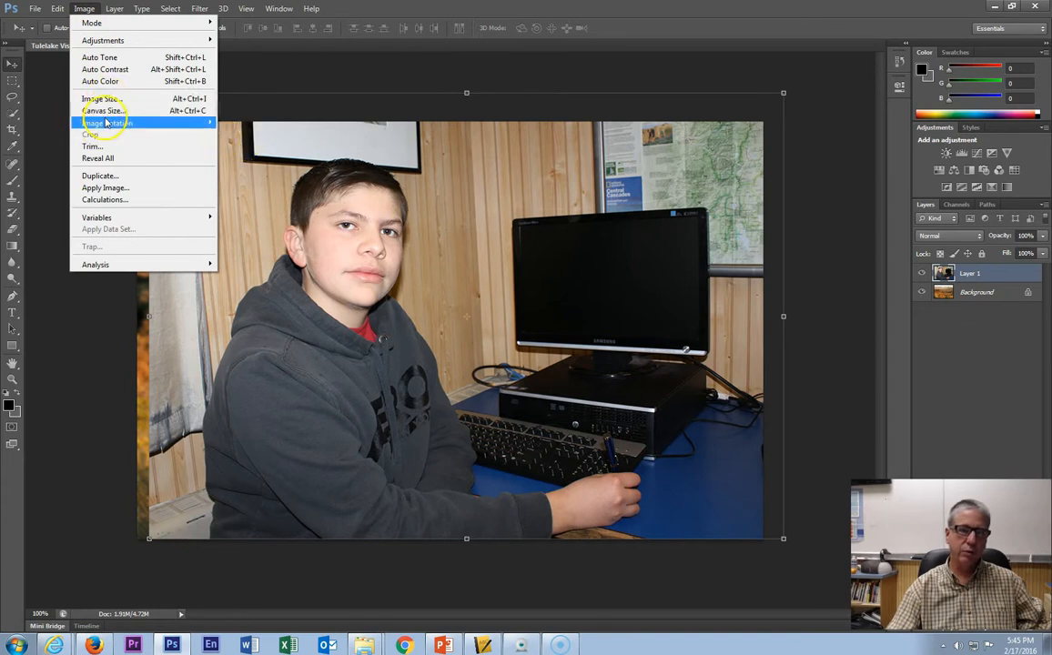
click(98, 175)
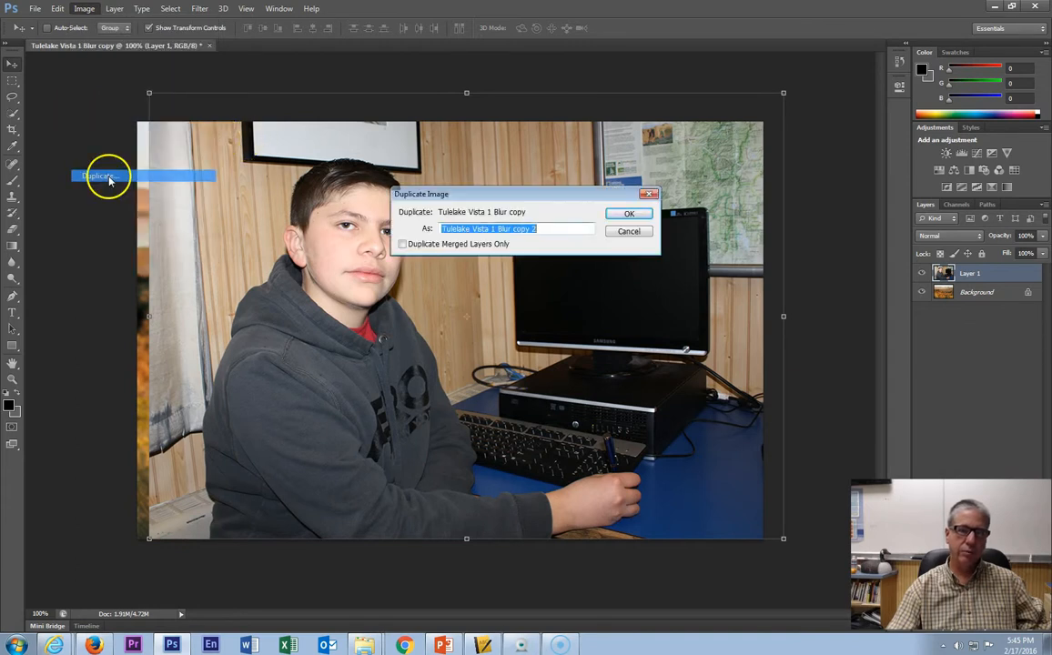
click(630, 215)
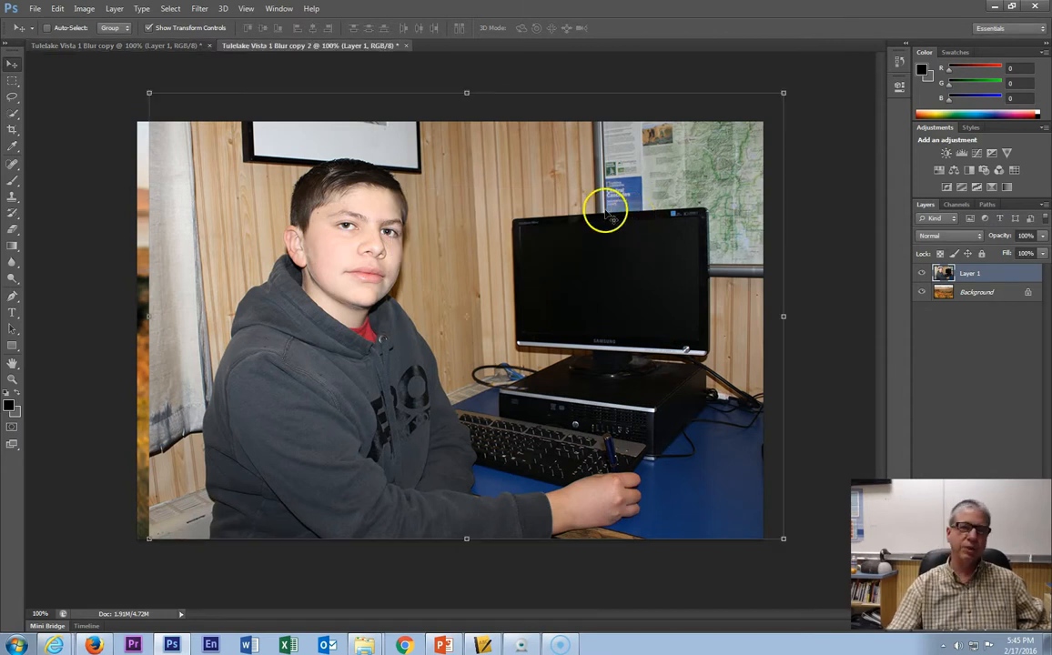
click(141, 45)
click(318, 46)
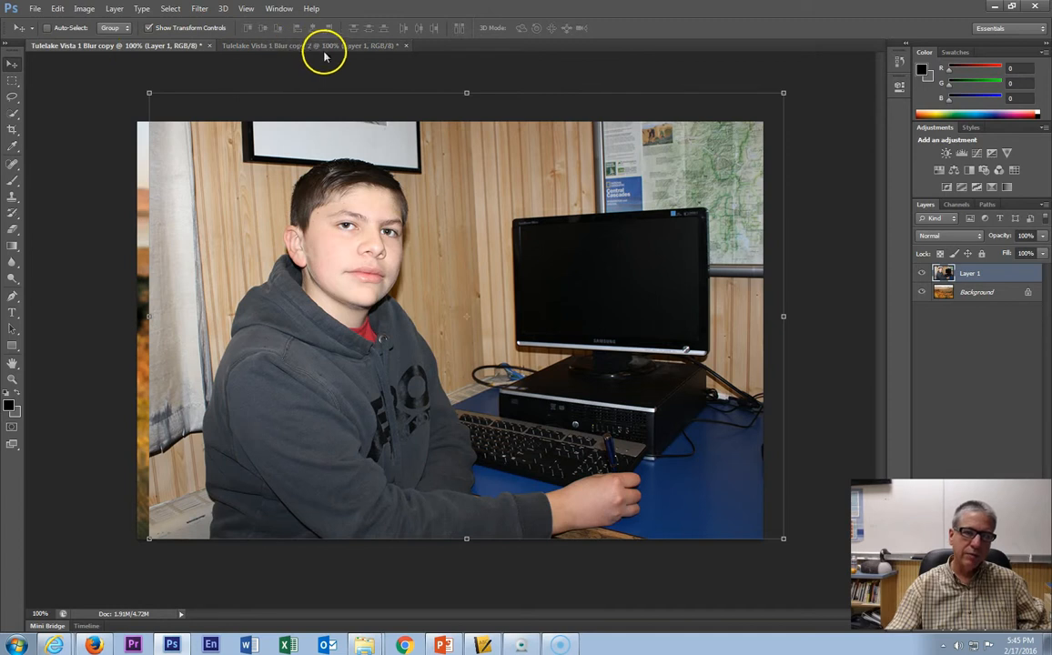
click(118, 45)
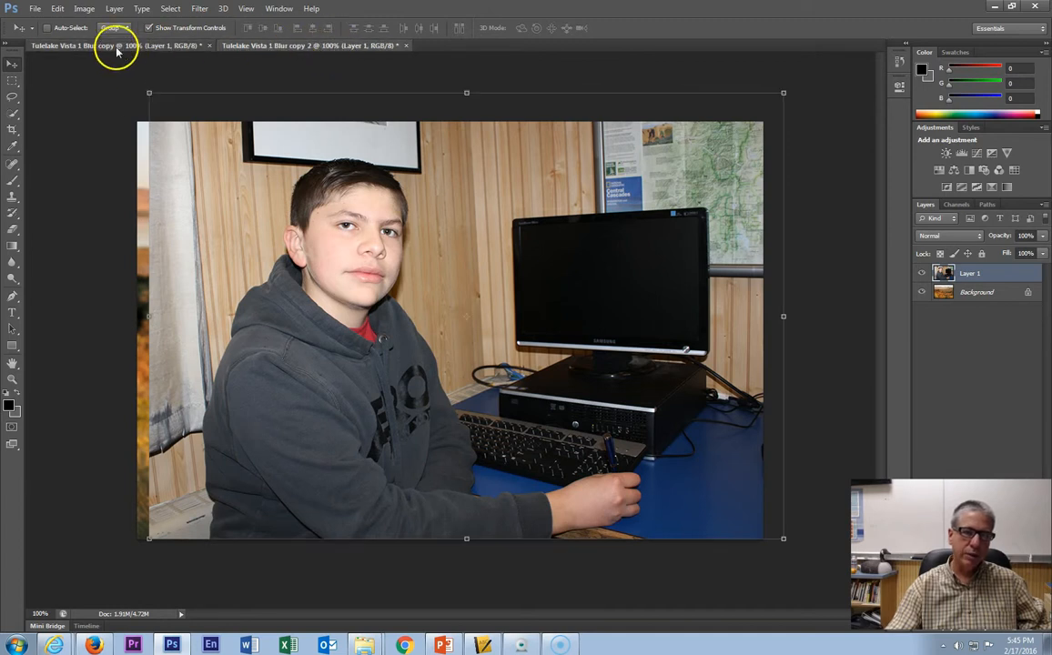
click(326, 47)
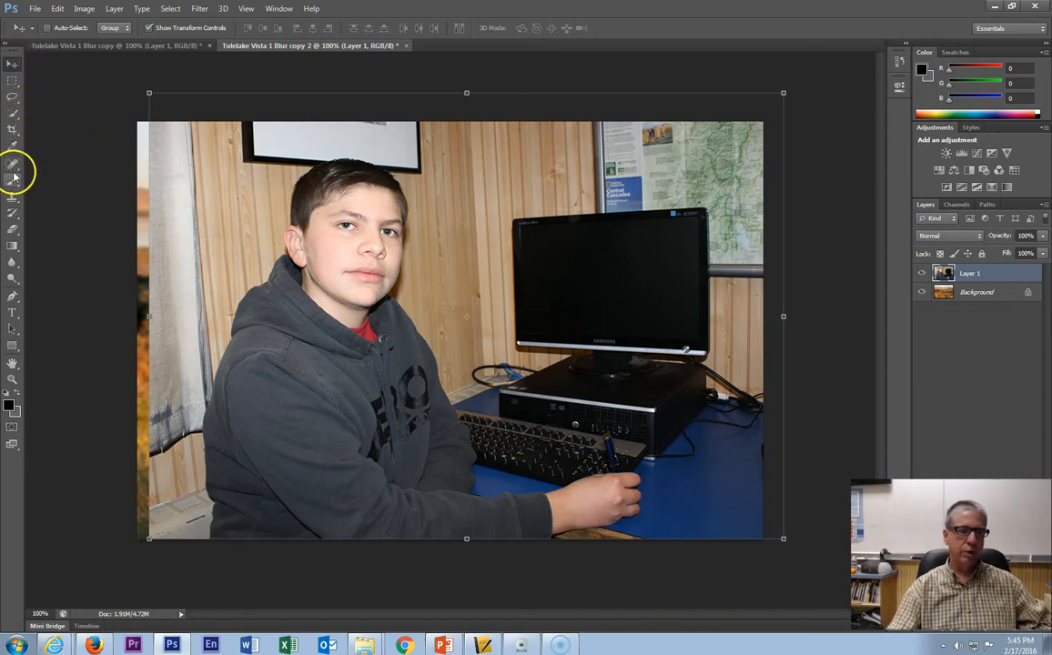
- Select the Eraser Tool, set a 195 px brush at 100% hardness, erase a test stroke over the monitor, and undo it
click(15, 235)
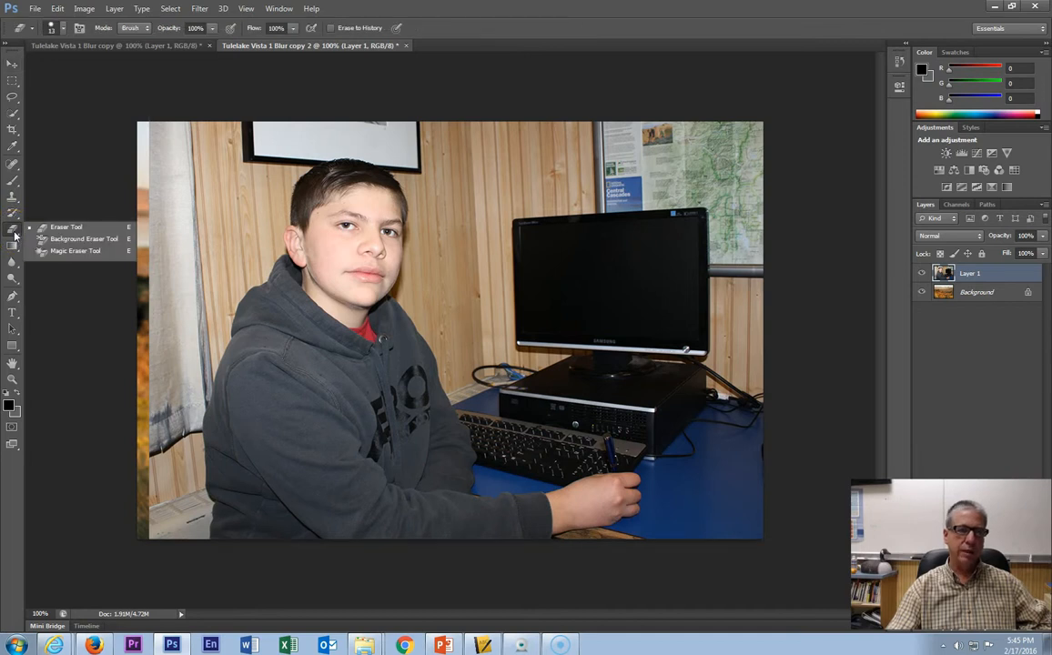
click(62, 230)
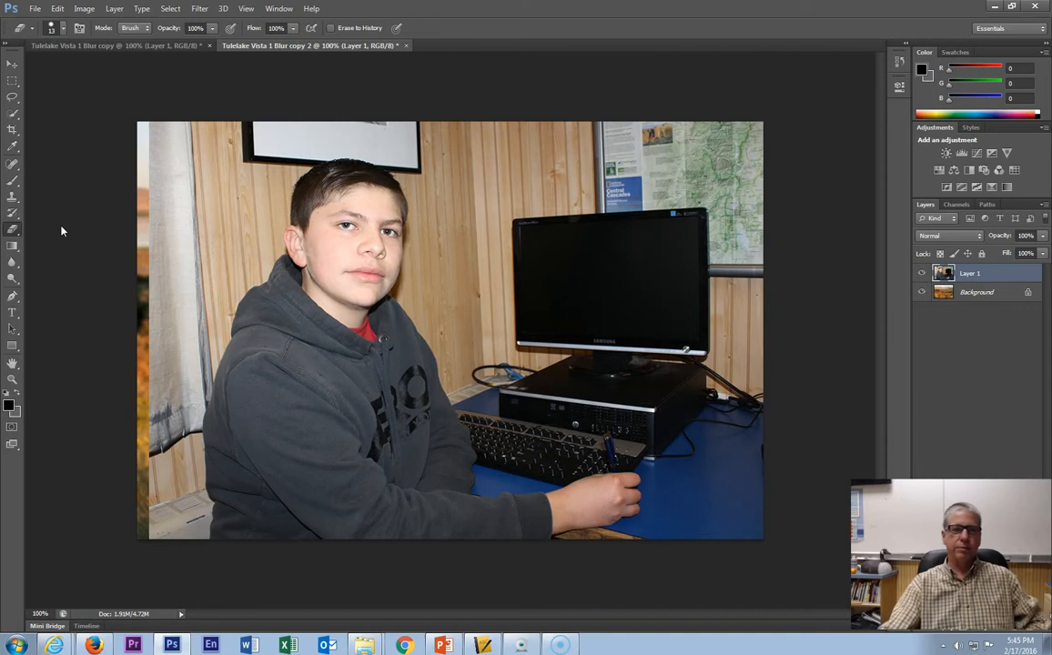
click(15, 233)
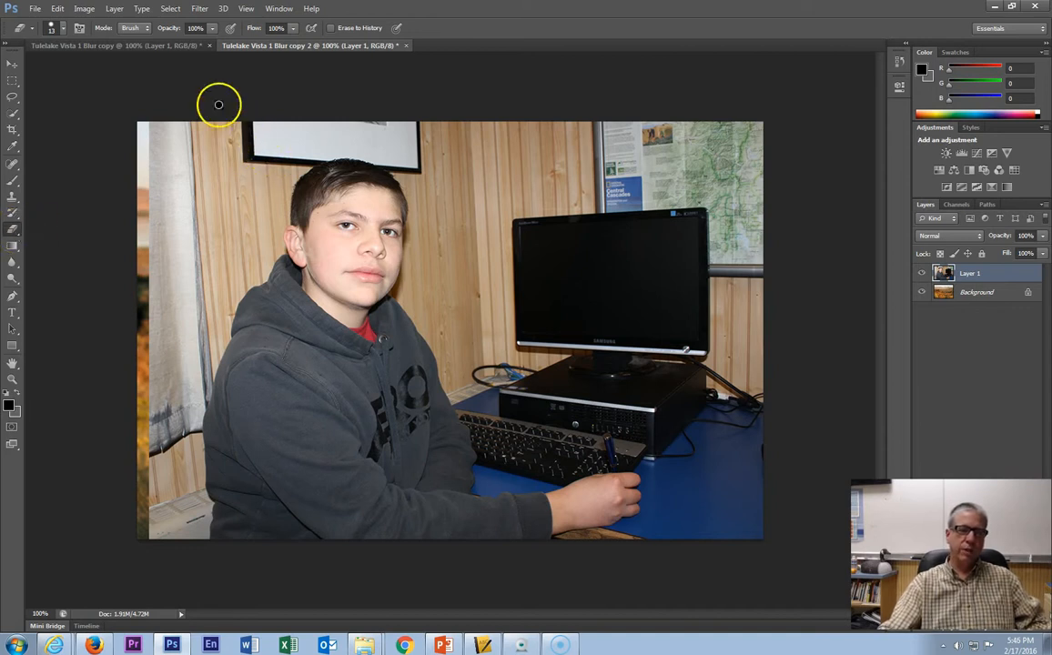
click(64, 29)
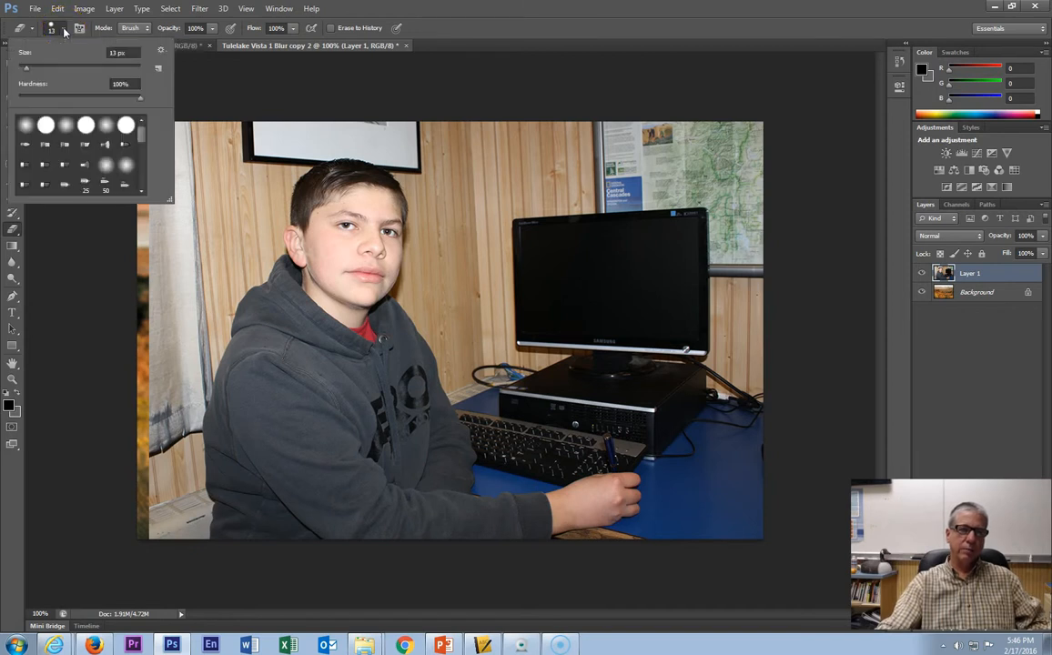
mouse_move(29, 70)
mouse_down()
mouse_move(129, 65)
mouse_move(121, 81)
mouse_move(125, 73)
mouse_up()
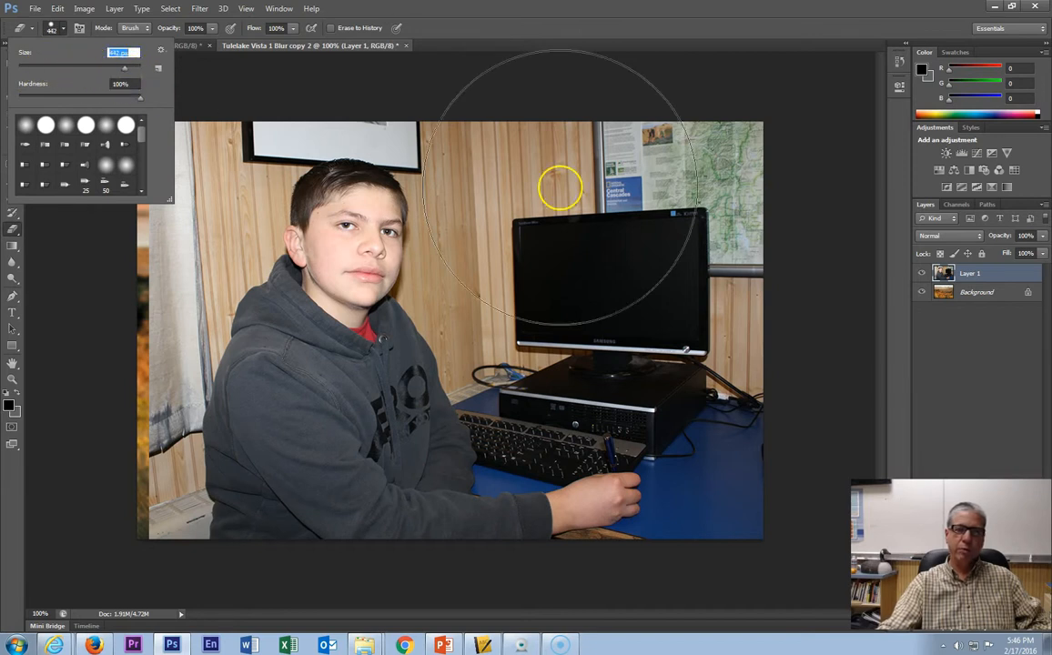
drag(125, 64, 110, 77)
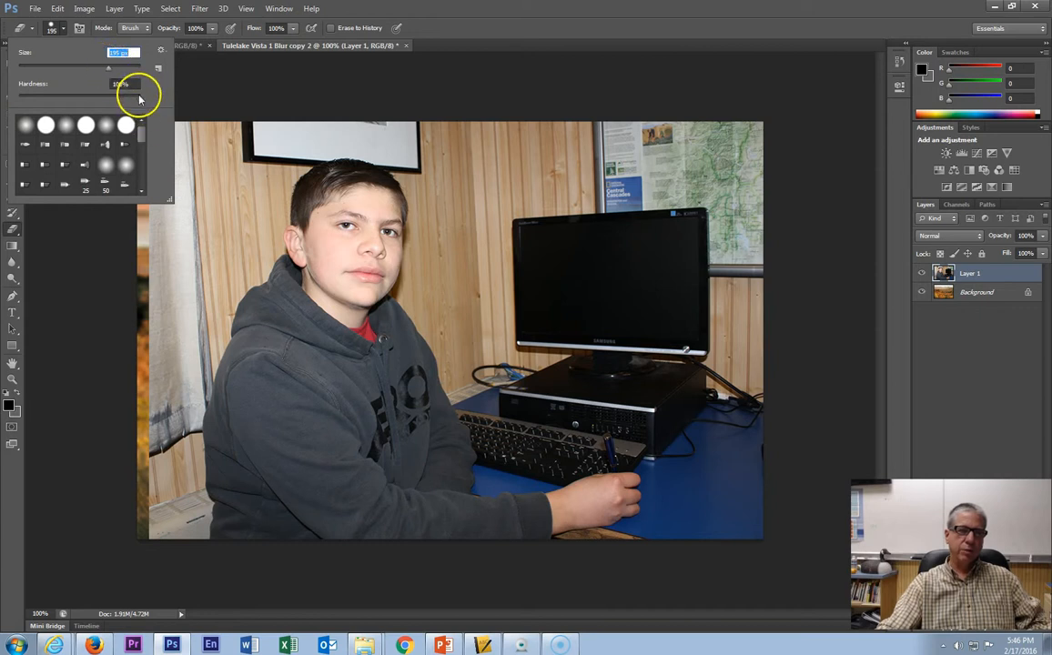
mouse_move(139, 102)
mouse_down()
mouse_move(101, 95)
mouse_move(154, 100)
mouse_up()
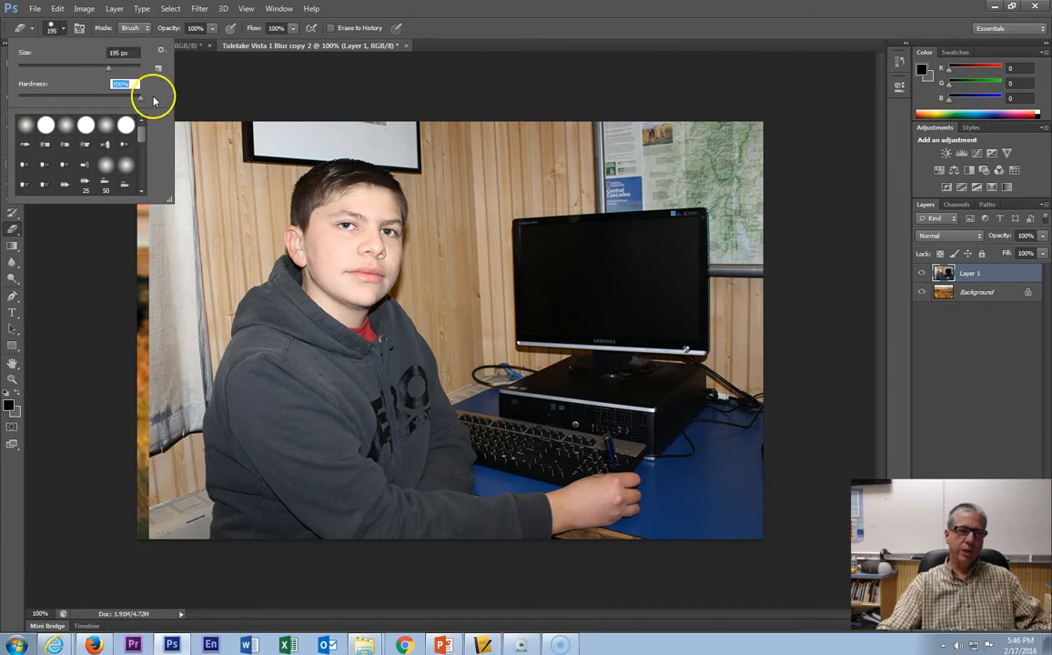
click(491, 178)
mouse_move(516, 197)
mouse_down()
mouse_move(546, 232)
mouse_move(671, 321)
mouse_move(520, 174)
mouse_up()
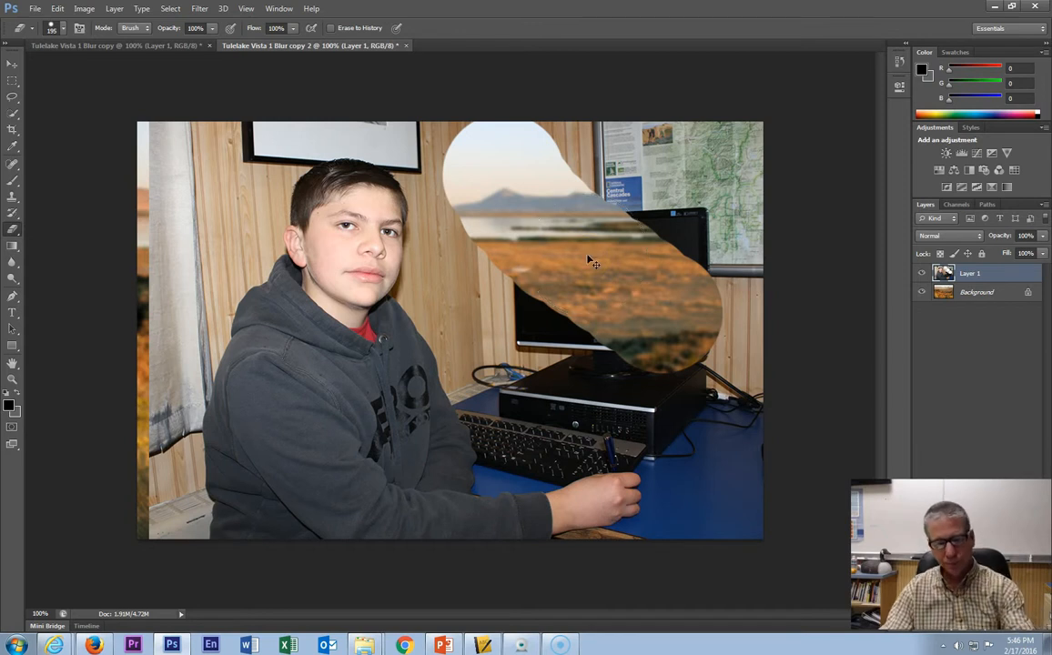
key(ctrl+z)
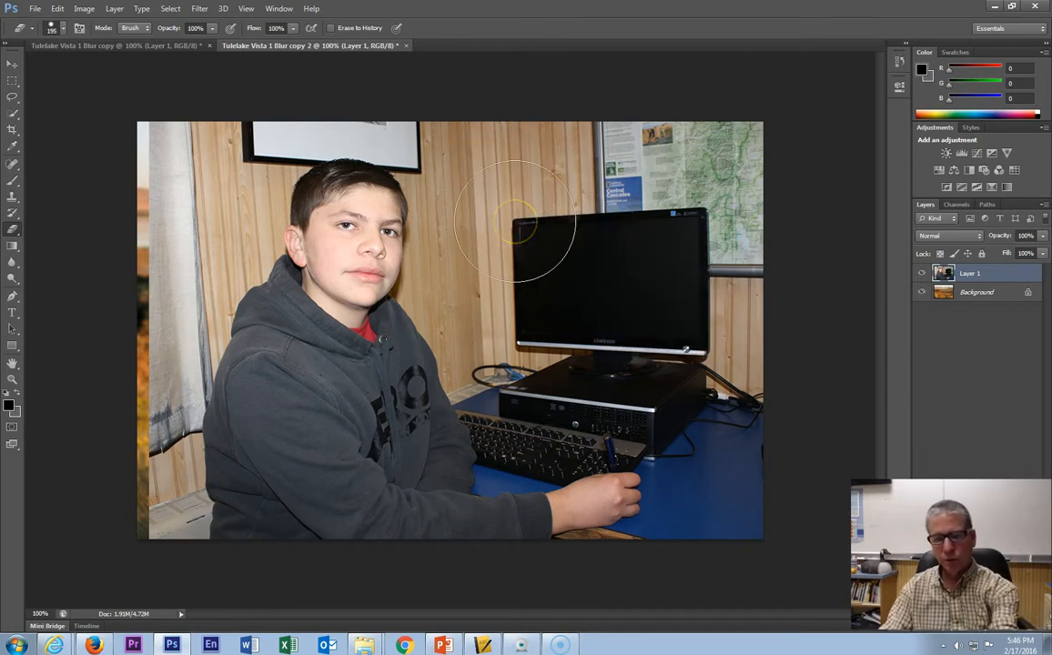
- Shrink the eraser to 70 px and erase a hard diagonal stroke across the monitor
key(bracketleft)
key(bracketleft)
key(bracketleft)
key(bracketleft)
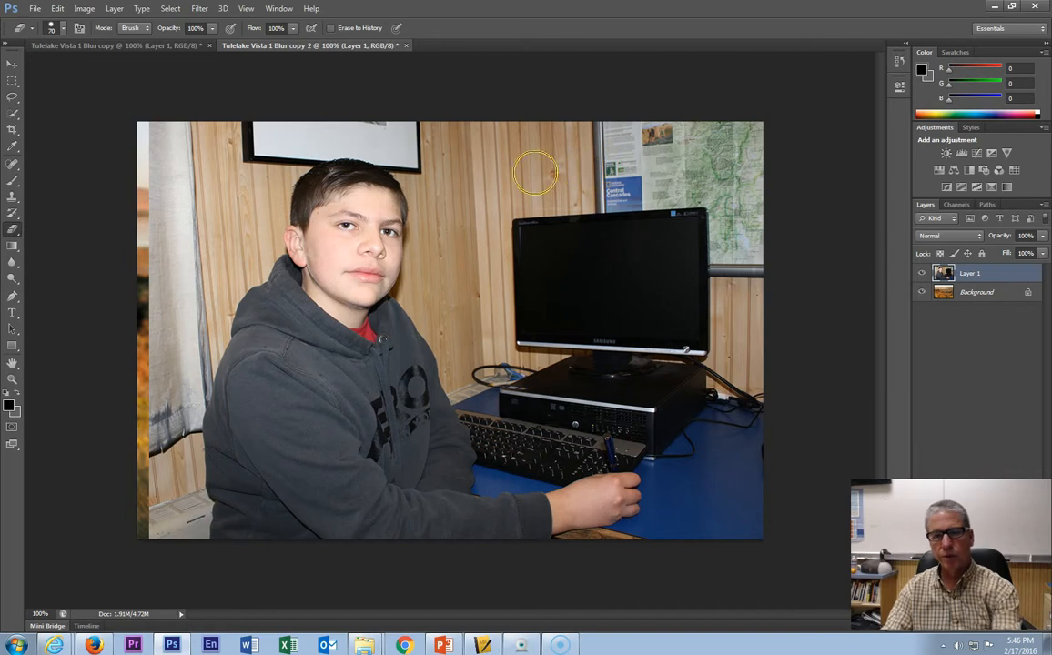
mouse_move(530, 162)
mouse_down()
mouse_move(626, 259)
mouse_move(705, 374)
mouse_up()
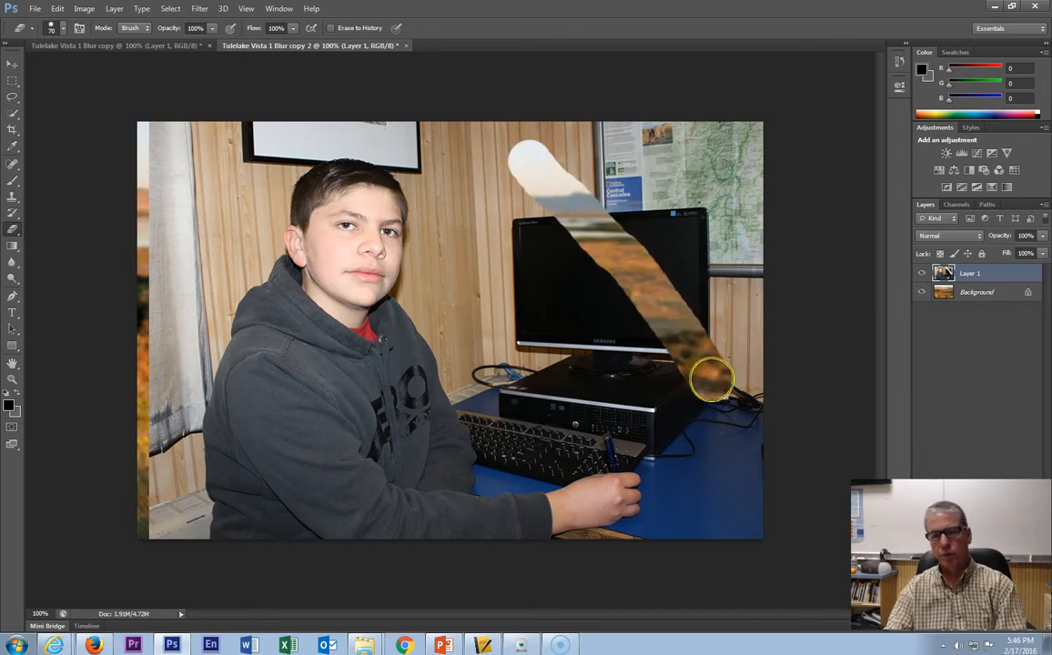
- Lower the eraser hardness to about 50% and erase a second diagonal stroke beside the first
click(61, 30)
drag(140, 97, 86, 112)
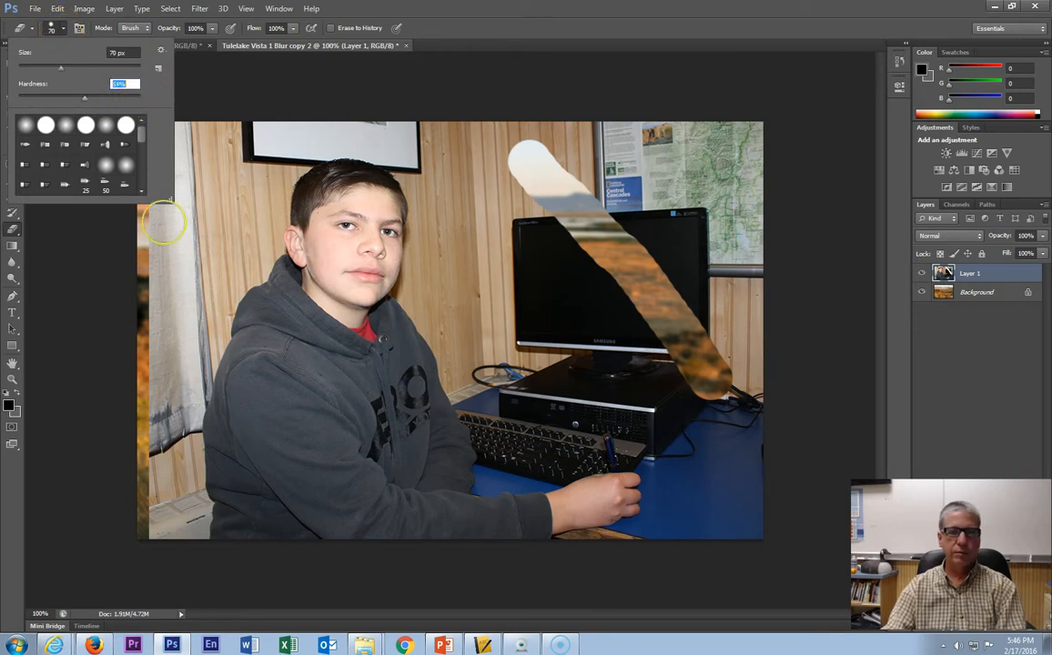
mouse_move(458, 173)
mouse_down()
mouse_move(514, 270)
mouse_move(628, 368)
mouse_up()
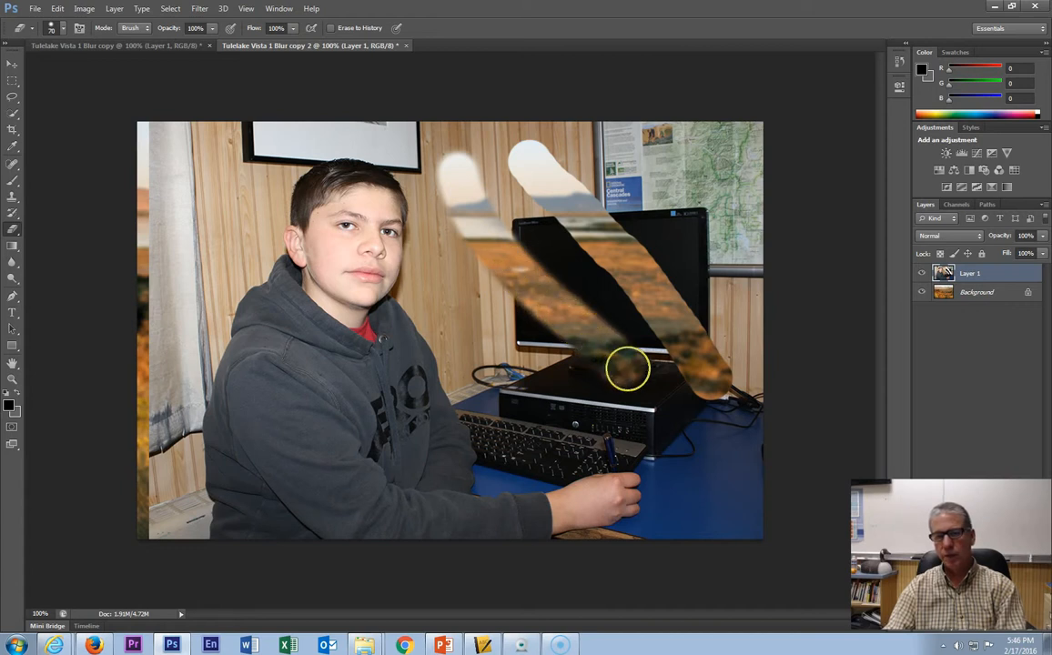
- Set the eraser hardness to 0% and erase a soft stroke across the wall and desk
click(64, 33)
drag(87, 104, 8, 110)
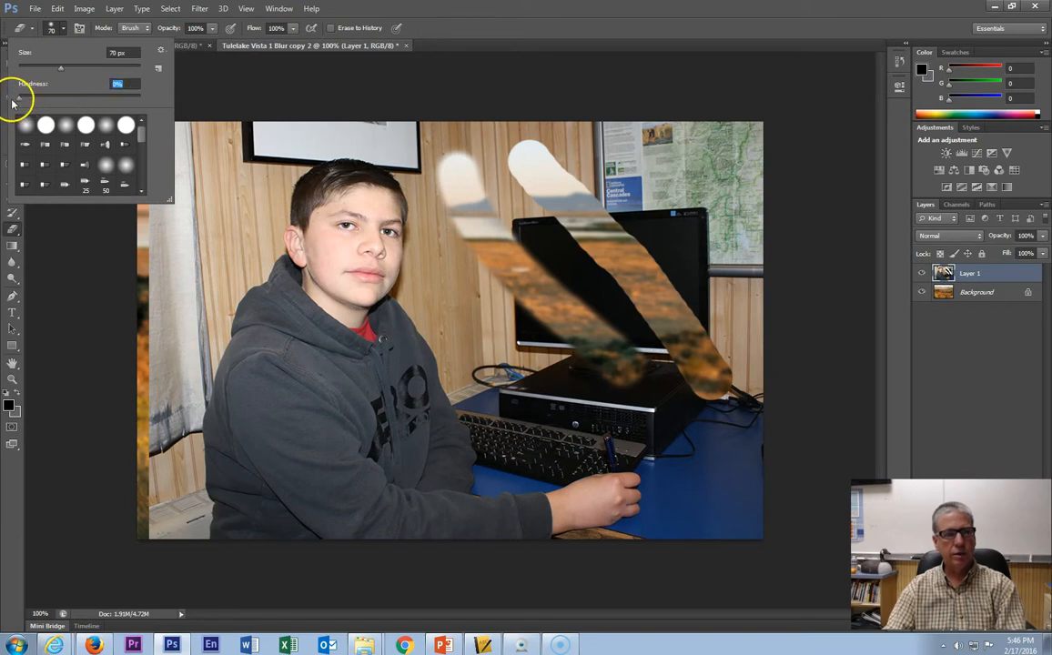
mouse_move(422, 266)
mouse_down()
mouse_move(472, 326)
mouse_move(608, 423)
mouse_up()
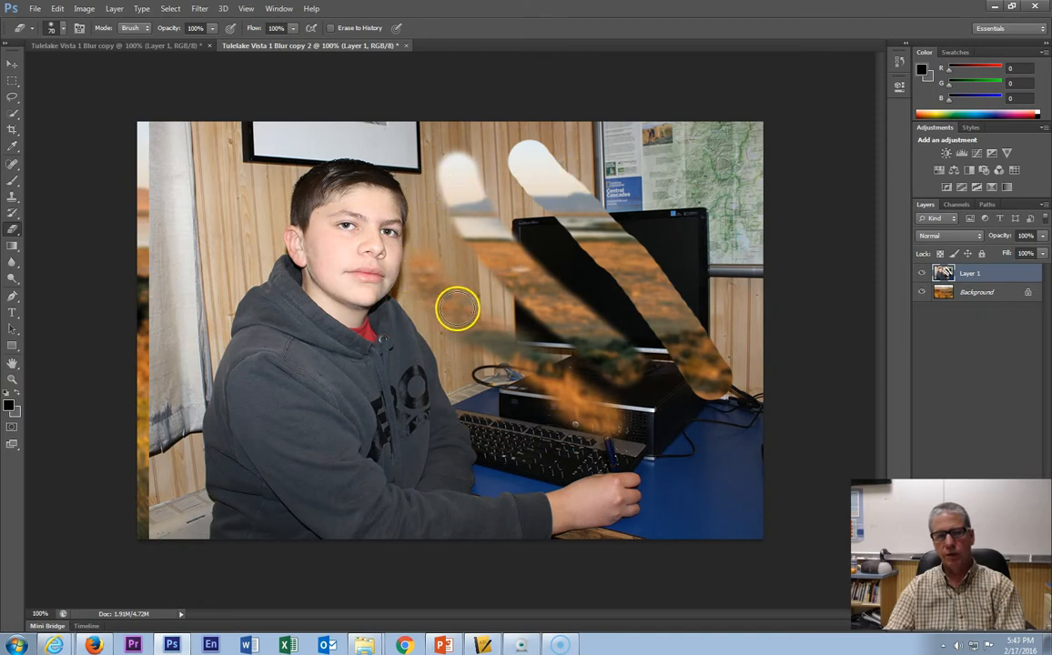
mouse_move(549, 394)
mouse_down()
mouse_move(526, 394)
mouse_move(522, 383)
mouse_move(531, 396)
mouse_up()
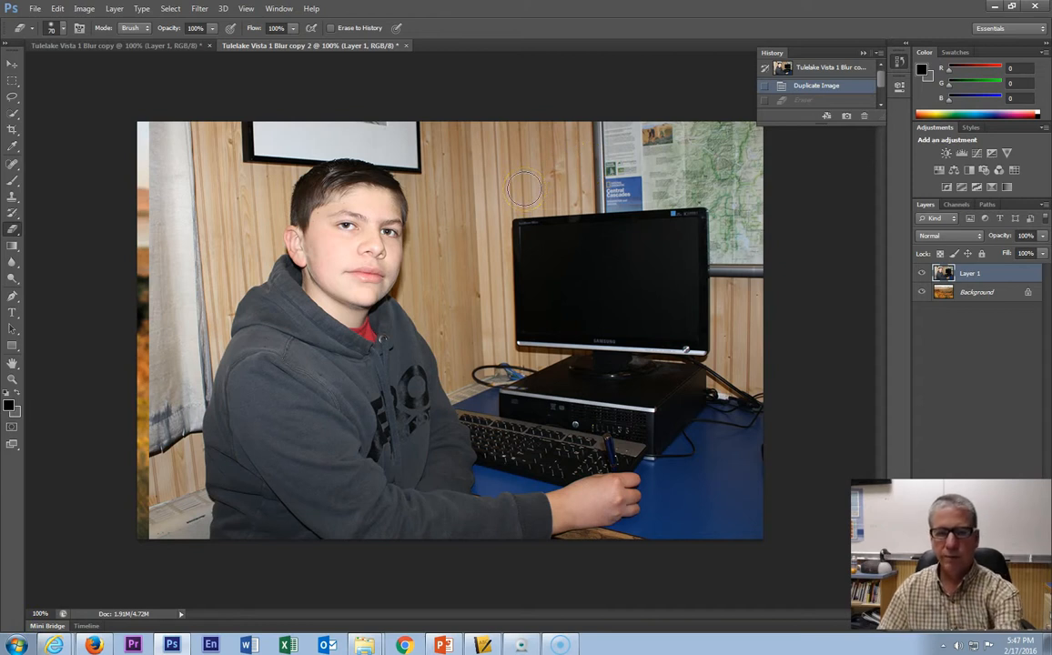
- Enlarge the eraser to 400 px, erase a soft stroke over the monitor, and revert to the Duplicate Image history state
key(bracketright)
key(bracketright)
key(bracketright)
key(bracketleft)
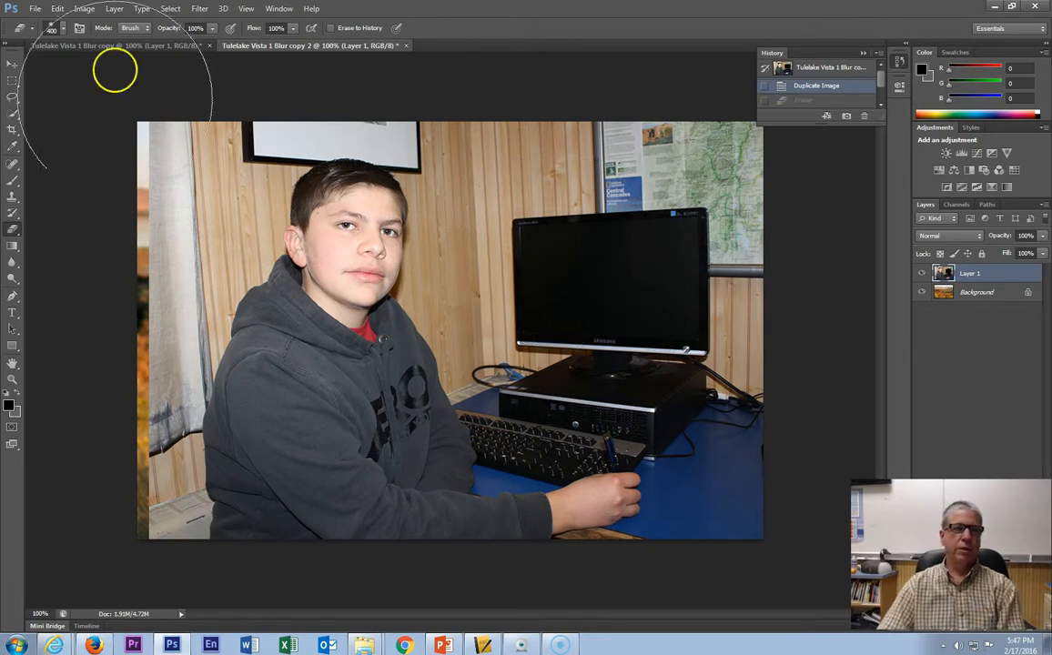
click(65, 32)
click(62, 31)
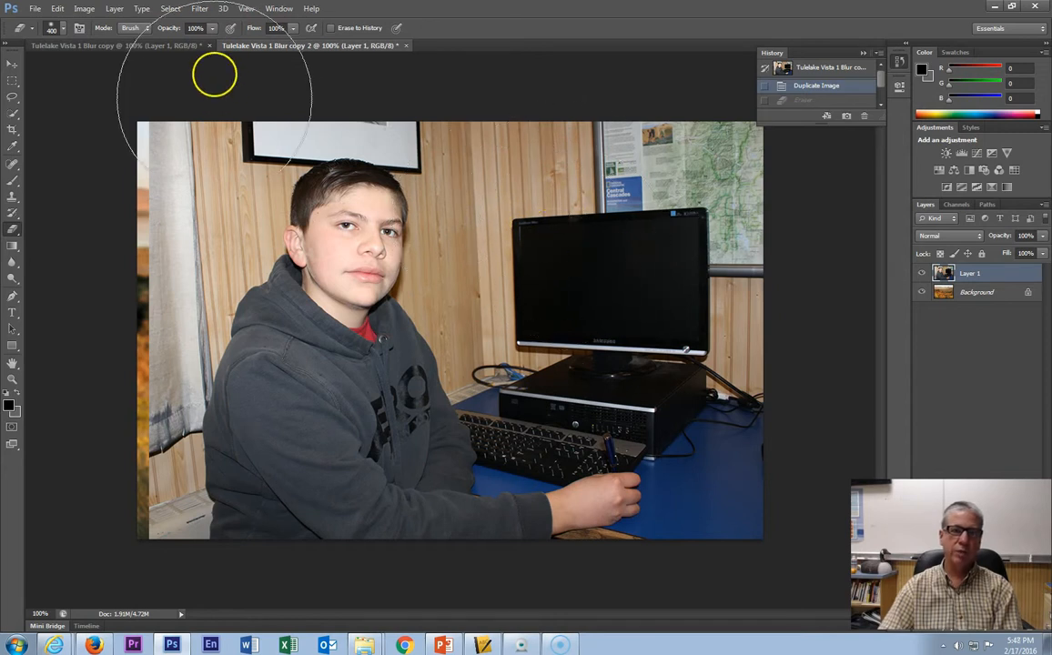
drag(568, 192, 693, 270)
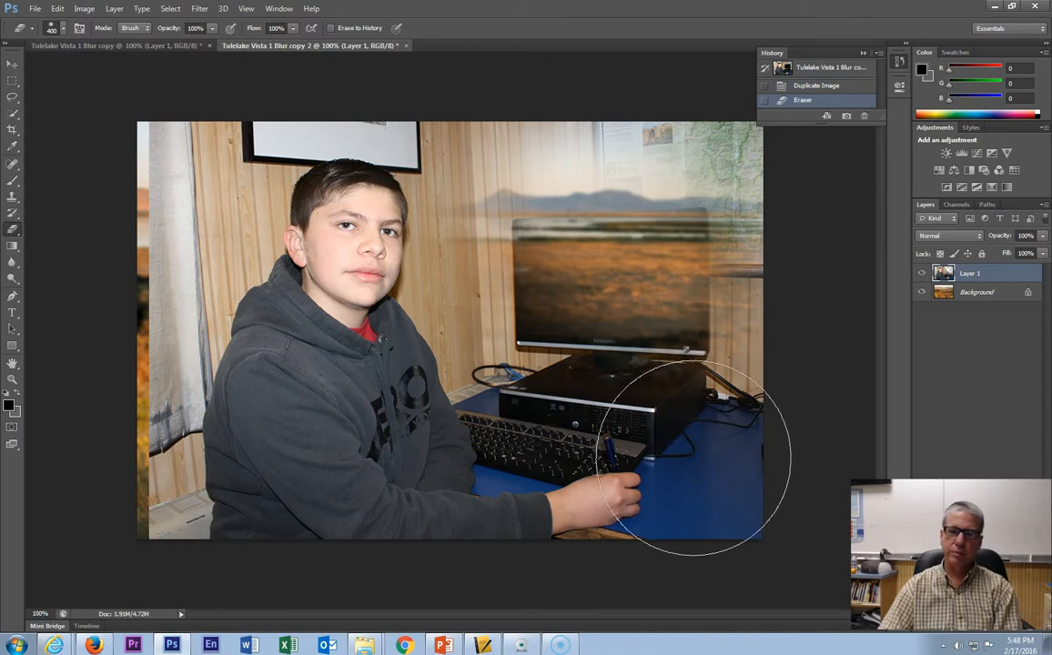
click(817, 87)
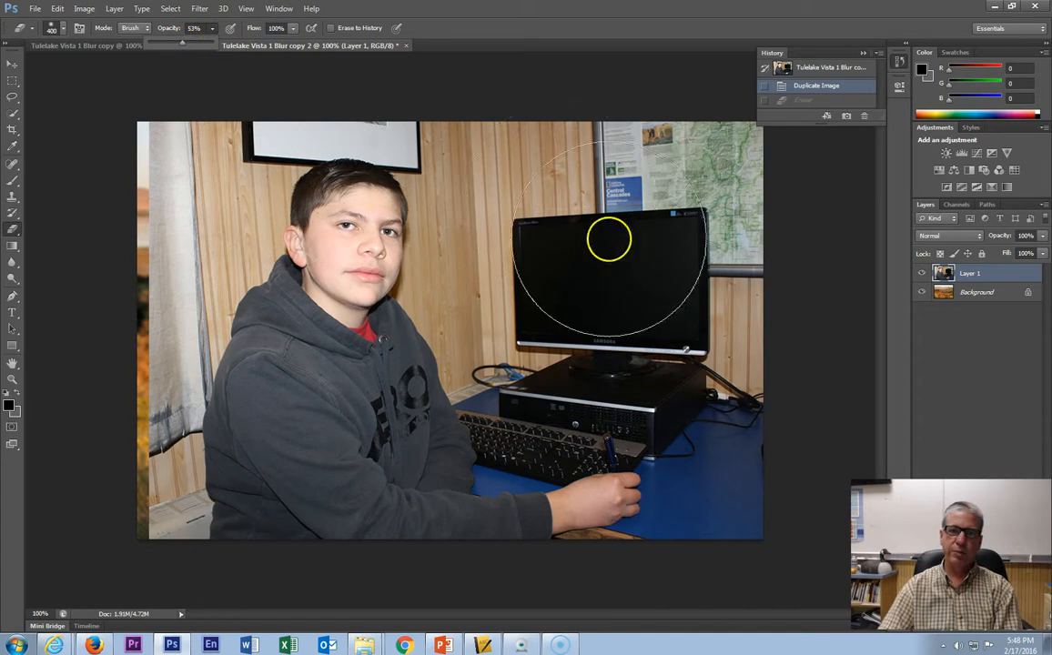
- Erase a 53% opacity stroke across the monitor and undo it
mouse_move(501, 230)
mouse_down()
mouse_move(625, 290)
mouse_move(700, 272)
mouse_up()
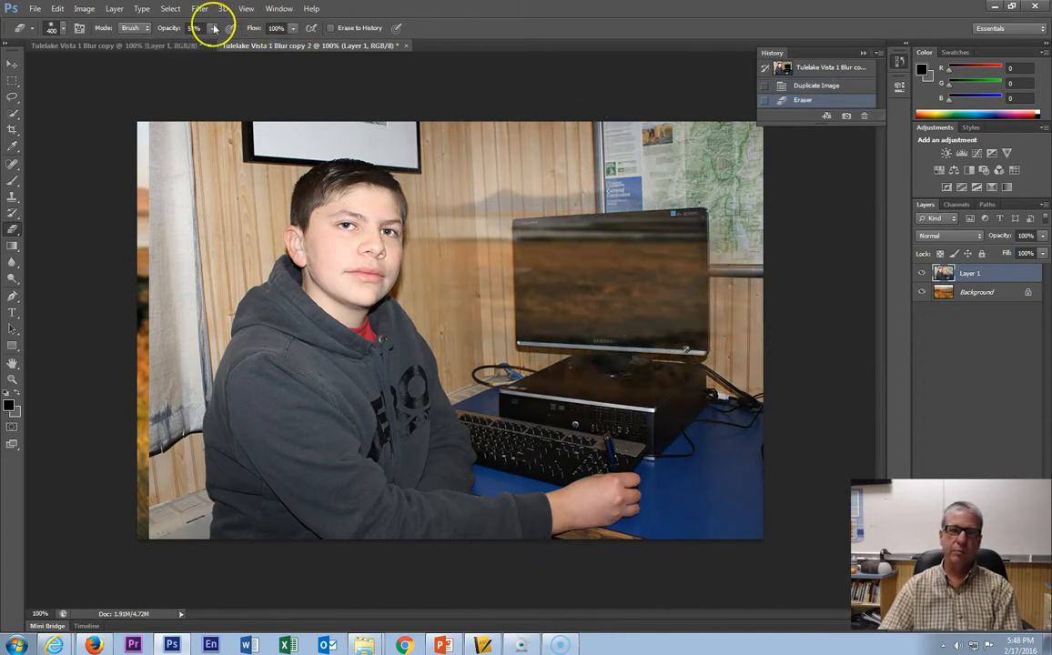
key(ctrl+z)
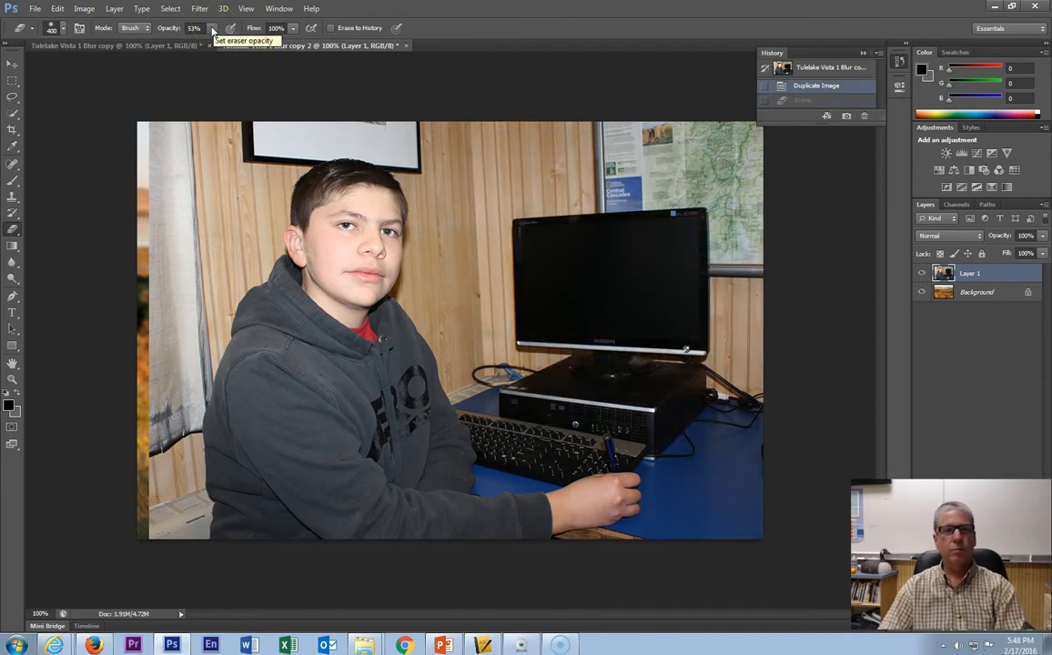
- Set the eraser opacity to 15%, build up several erase passes over the monitor, and revert to the Duplicate Image state
click(212, 29)
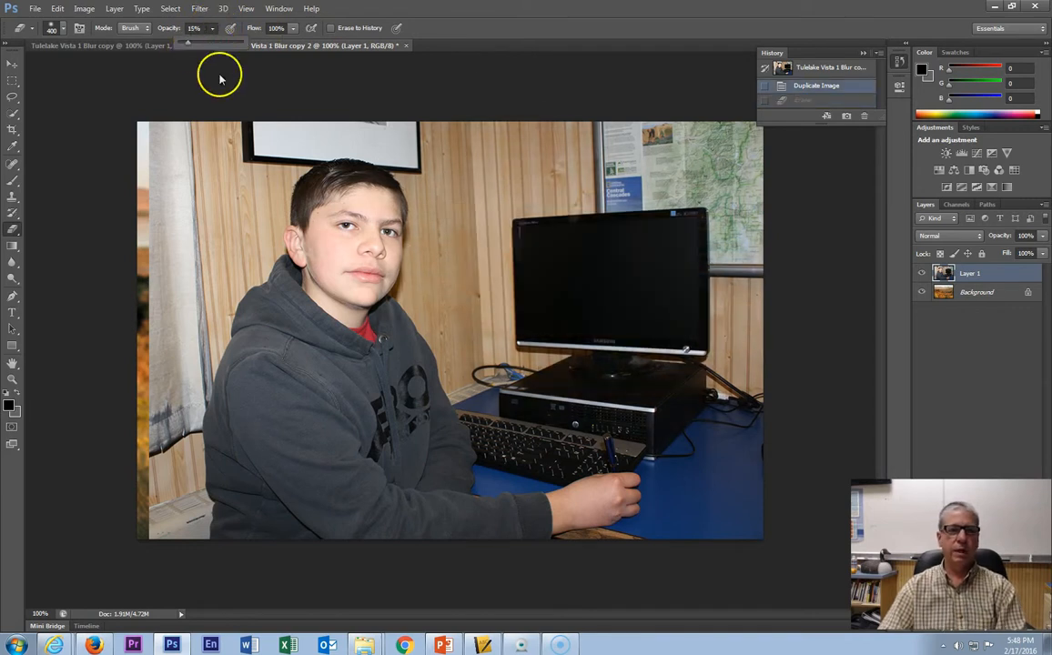
mouse_move(510, 229)
mouse_down()
mouse_move(608, 251)
mouse_move(627, 232)
mouse_move(618, 229)
mouse_up()
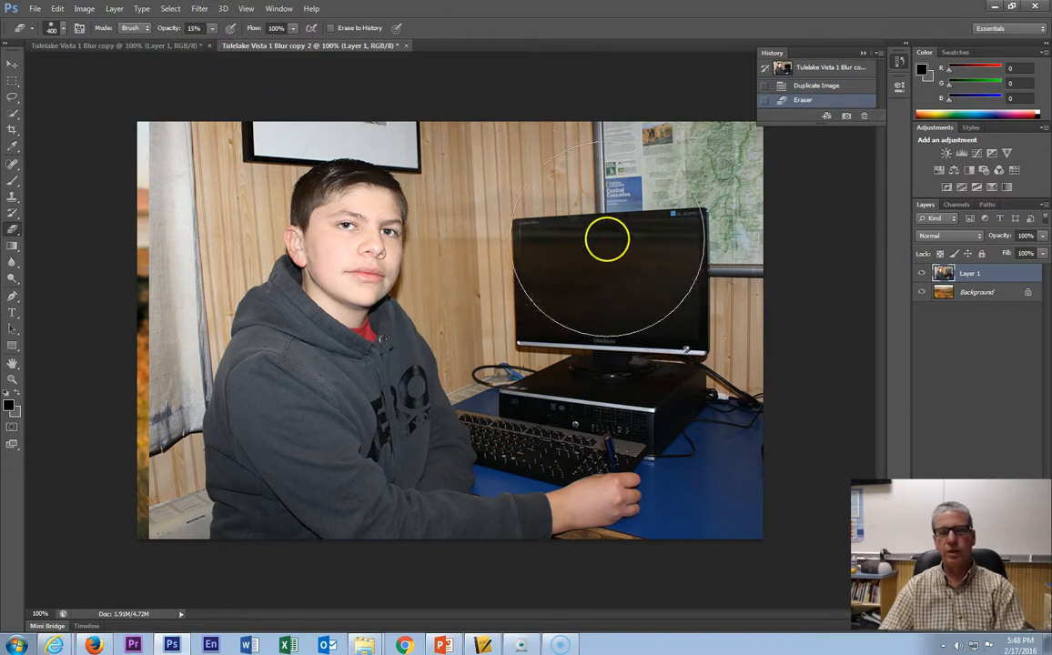
click(525, 212)
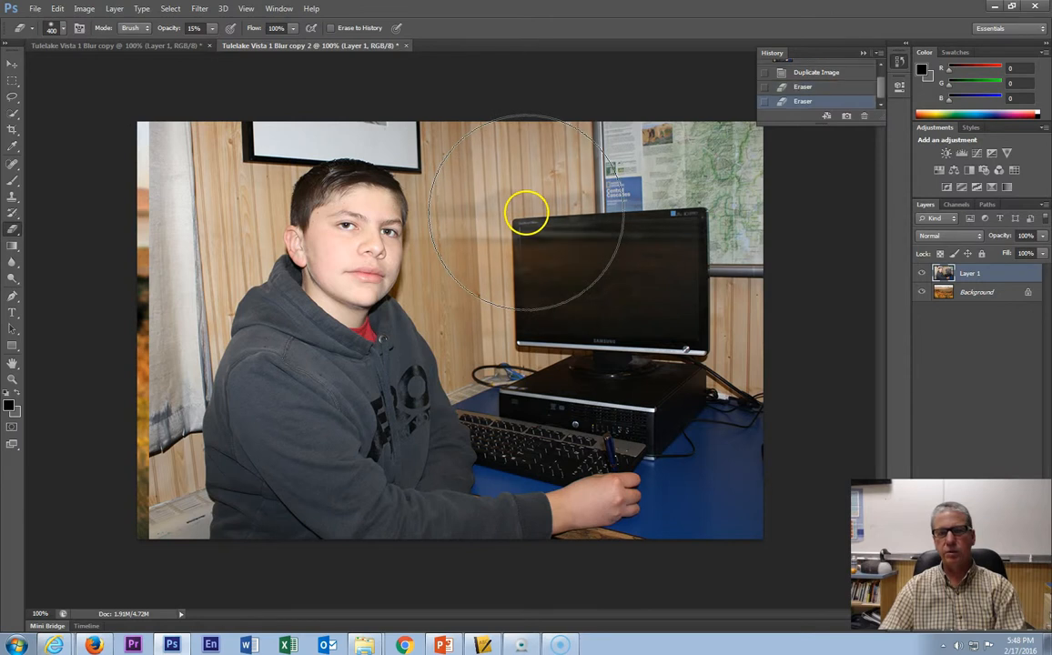
click(516, 194)
click(516, 210)
click(517, 209)
click(541, 212)
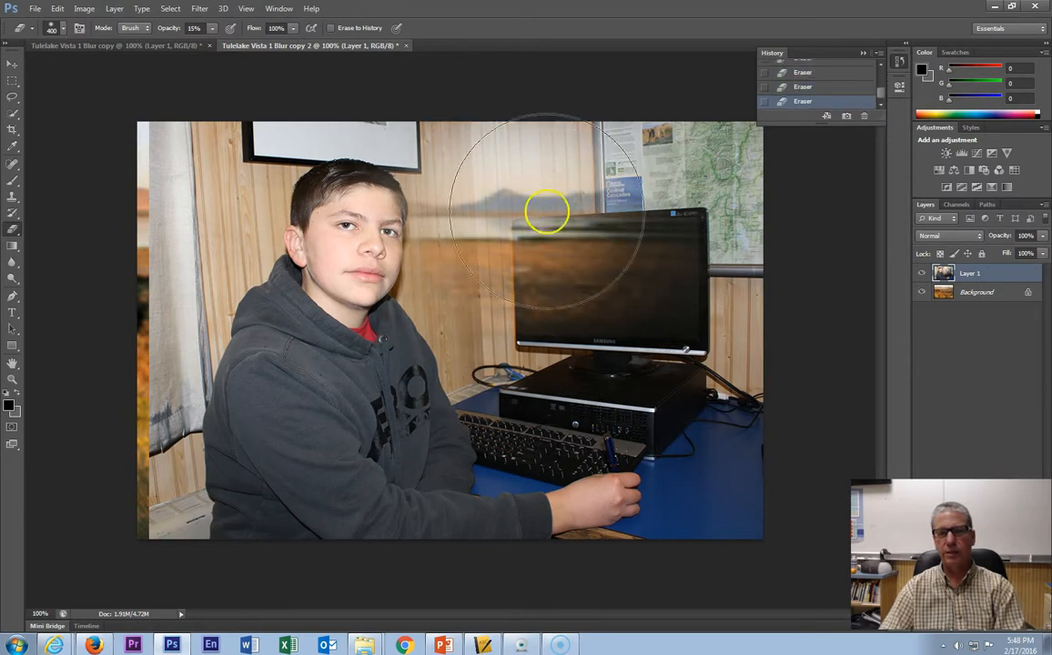
drag(883, 95, 883, 63)
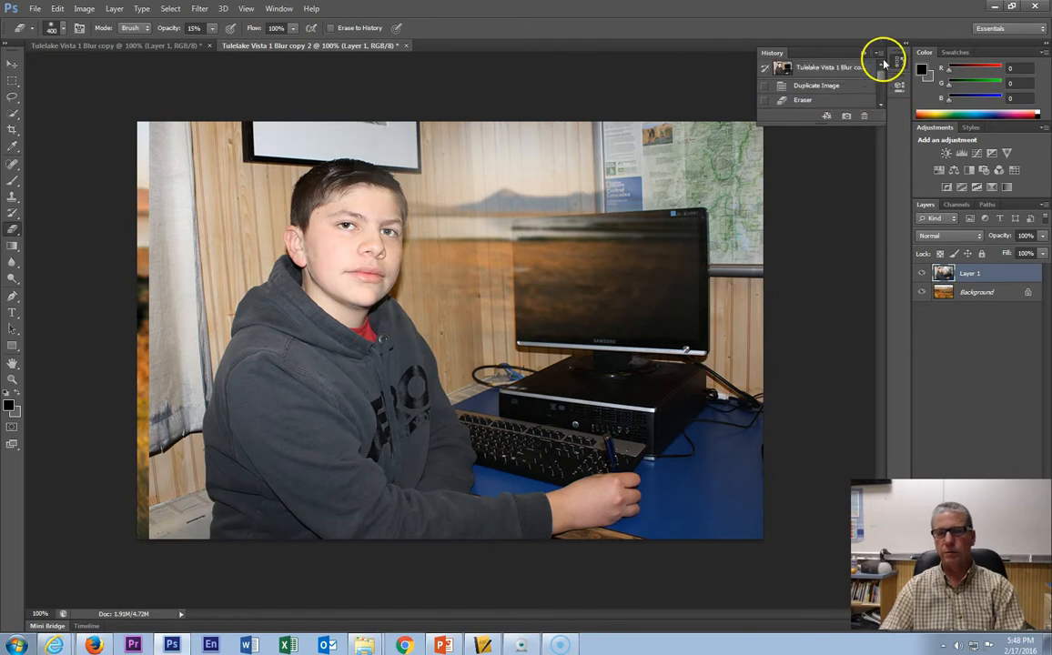
click(810, 87)
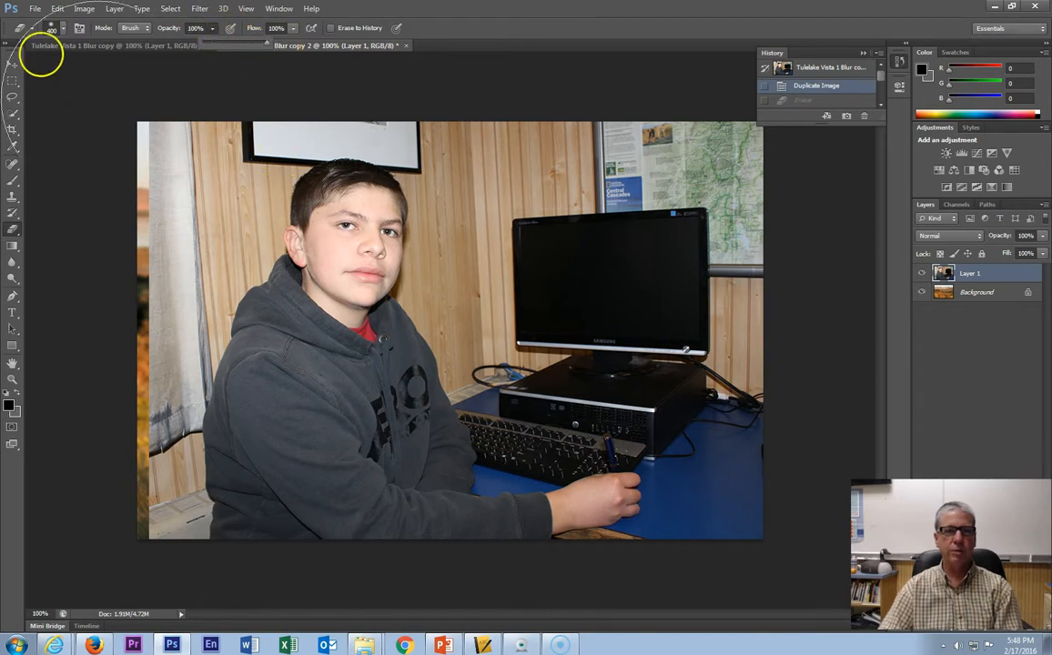
- Erase the upper right of the photo with a 400 px, 100% hardness eraser at 100% opacity
click(67, 31)
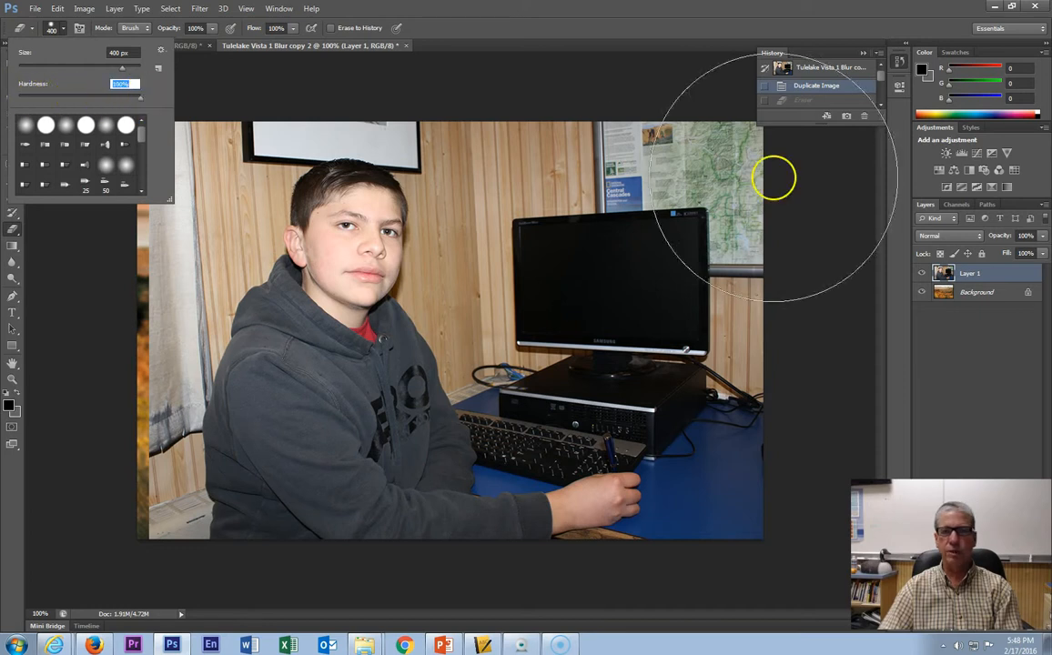
click(700, 170)
click(700, 177)
click(720, 237)
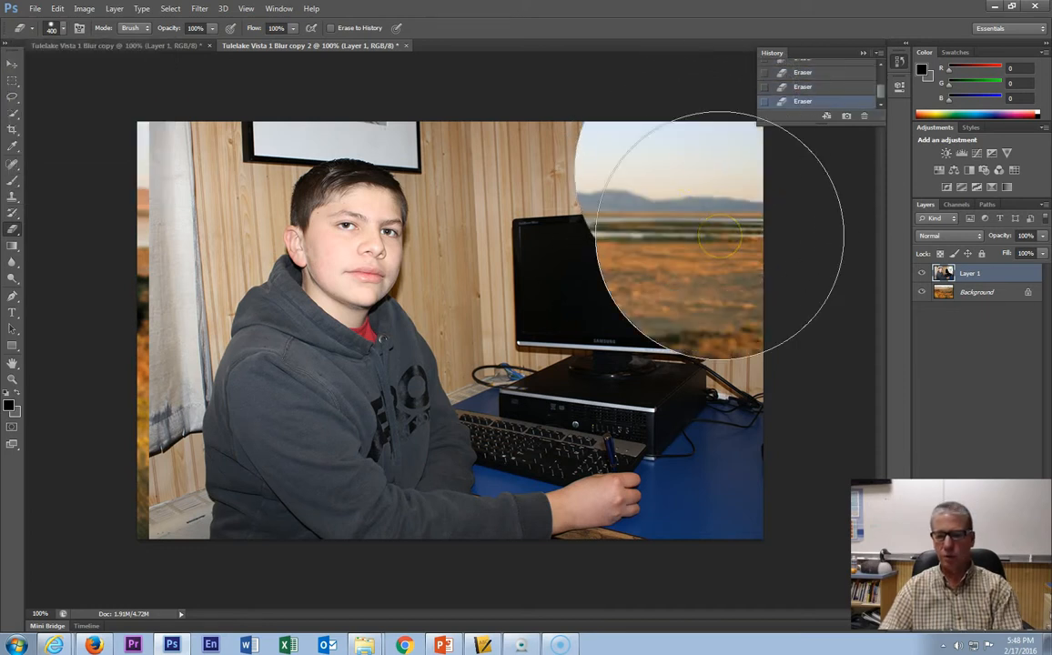
- Lower the eraser hardness to about 50% and erase a soft stroke across the monitor area
click(63, 30)
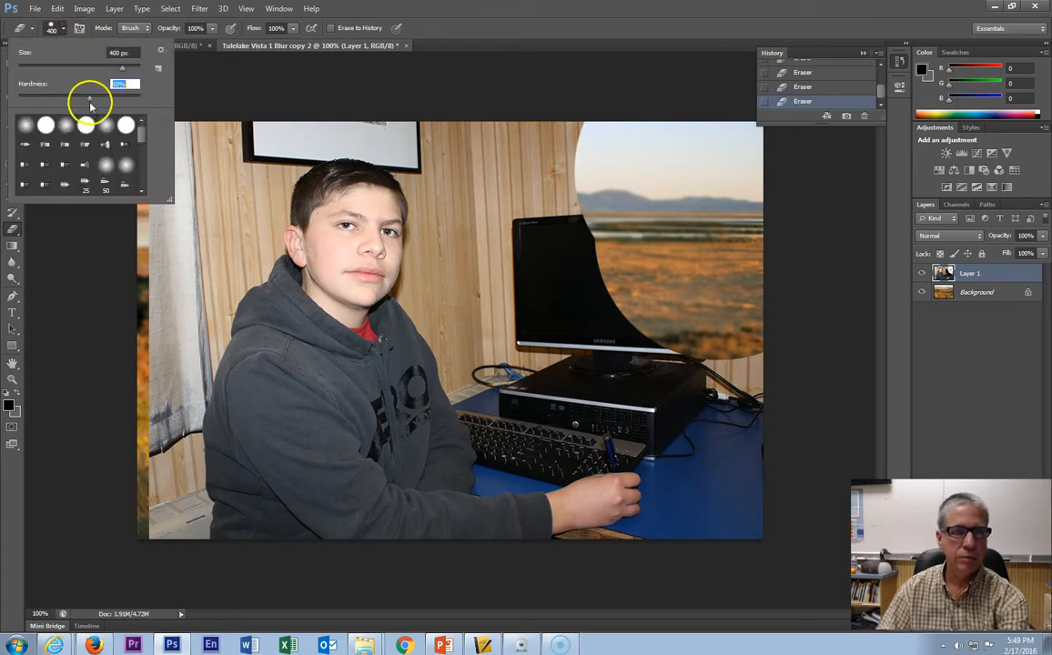
mouse_move(650, 320)
mouse_down()
mouse_move(667, 247)
mouse_move(589, 183)
mouse_move(591, 198)
mouse_move(727, 271)
mouse_up()
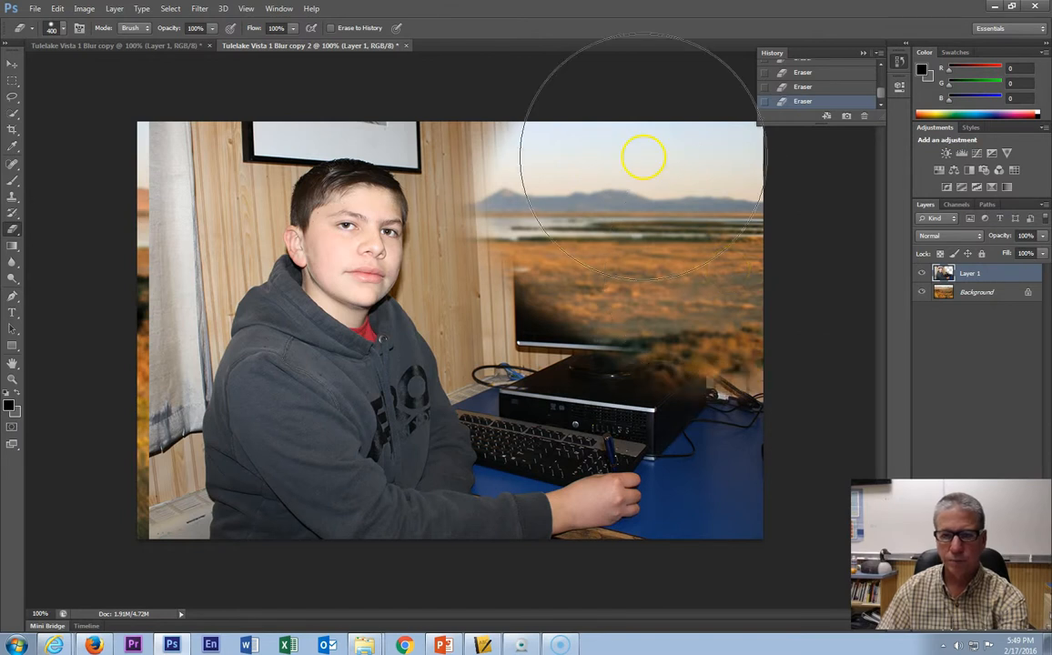
- Reduce the eraser to 96 px, erase a stroke across the student's face, and undo it
click(62, 32)
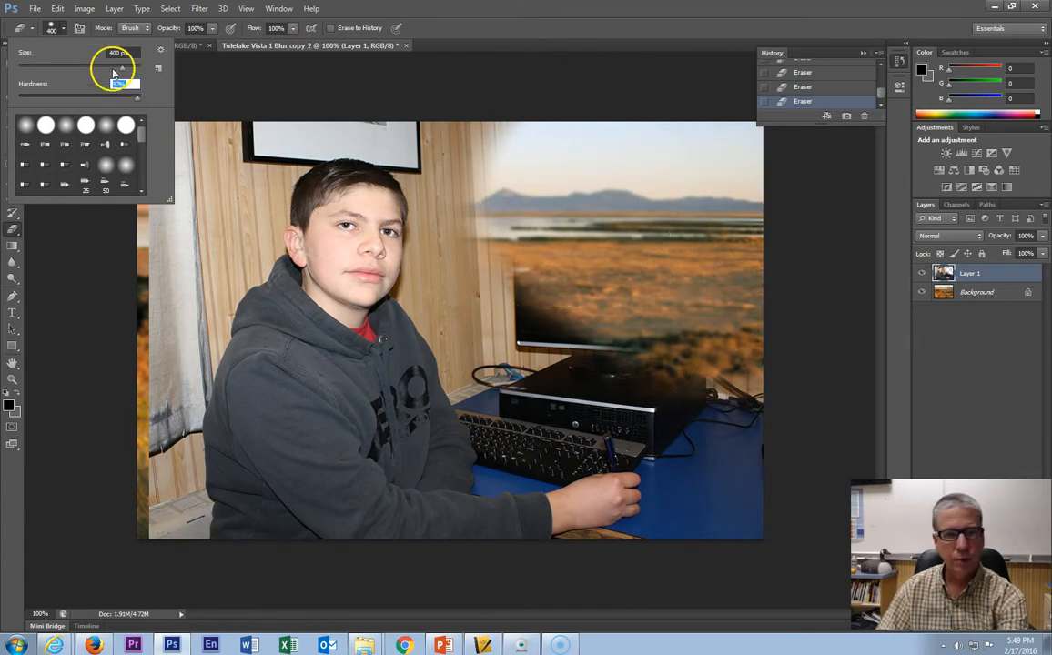
mouse_move(482, 153)
mouse_down()
mouse_move(521, 160)
mouse_move(484, 230)
mouse_move(482, 282)
mouse_move(501, 329)
mouse_move(530, 376)
mouse_move(555, 382)
mouse_move(595, 360)
mouse_move(441, 221)
mouse_move(348, 242)
mouse_up()
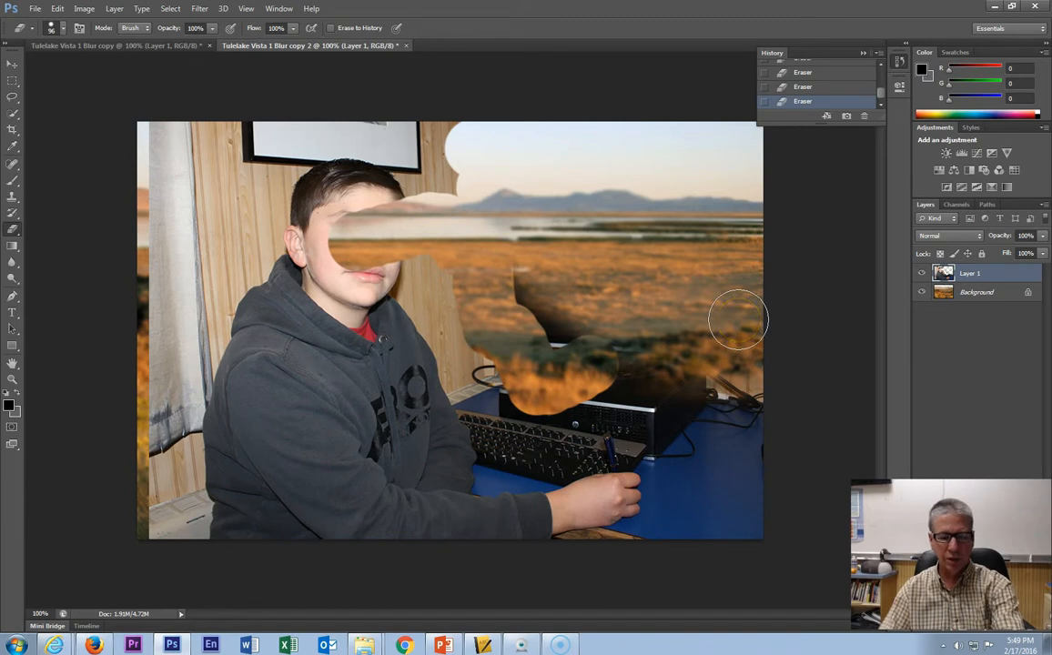
key(ctrl+z)
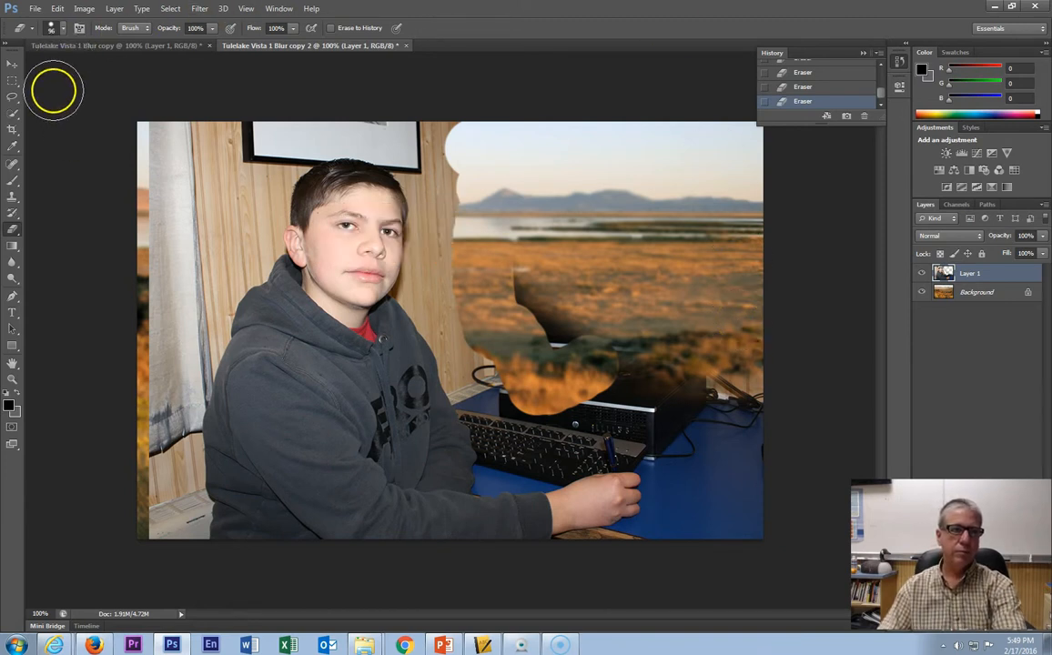
- Erase a large stroke down over the monitor area and undo it
click(58, 11)
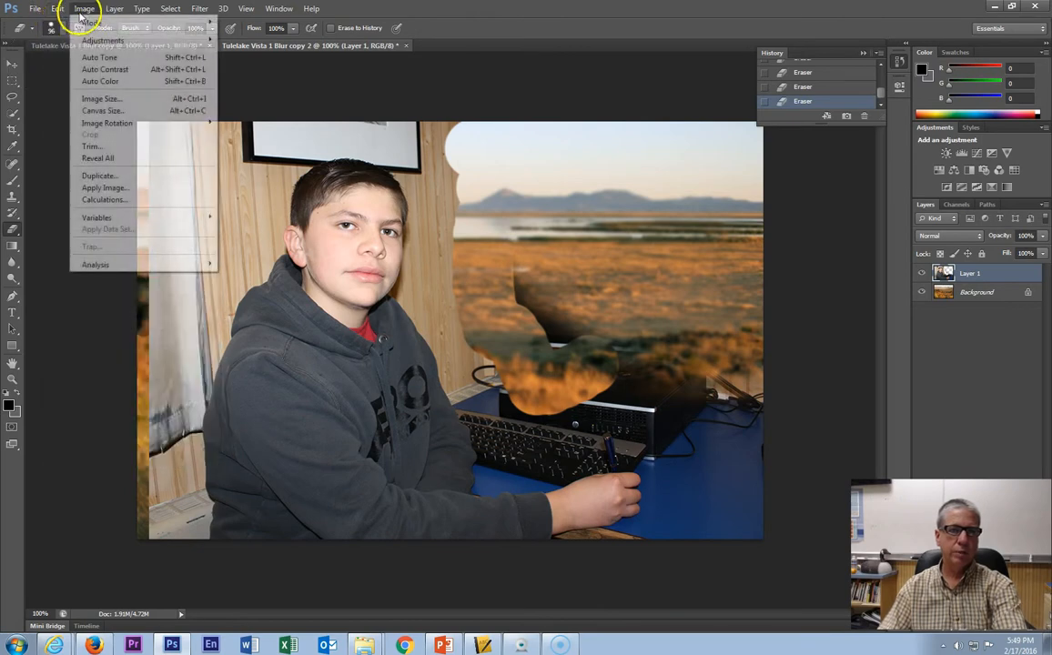
click(60, 11)
mouse_move(453, 118)
mouse_down()
mouse_move(441, 259)
mouse_move(477, 346)
mouse_move(520, 380)
mouse_move(669, 364)
mouse_move(716, 430)
mouse_move(747, 369)
mouse_move(755, 538)
mouse_move(726, 516)
mouse_move(664, 408)
mouse_move(641, 399)
mouse_move(583, 430)
mouse_up()
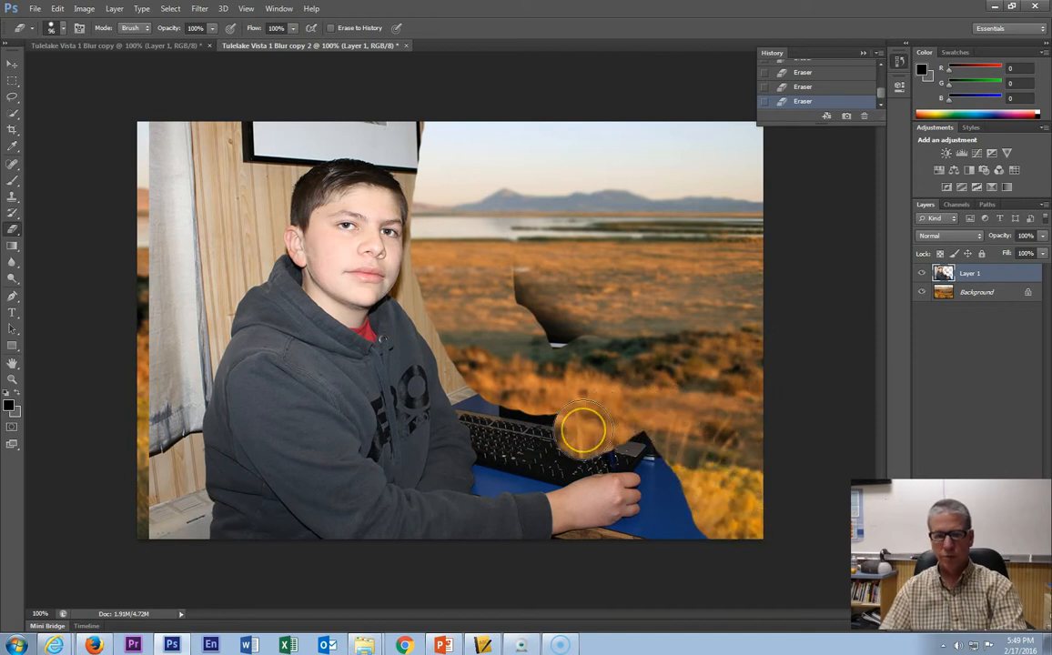
key(ctrl+z)
- Erase the wall background around the student's head and shoulder with broad strokes
mouse_move(566, 382)
mouse_down()
mouse_move(624, 359)
mouse_move(683, 402)
mouse_move(709, 484)
mouse_move(726, 349)
mouse_move(750, 452)
mouse_move(747, 518)
mouse_move(707, 516)
mouse_move(647, 349)
mouse_move(564, 400)
mouse_move(481, 328)
mouse_move(461, 284)
mouse_move(452, 138)
mouse_move(322, 113)
mouse_move(150, 133)
mouse_move(162, 545)
mouse_move(192, 158)
mouse_move(280, 151)
mouse_move(239, 204)
mouse_move(174, 370)
mouse_move(157, 456)
mouse_move(175, 527)
mouse_up()
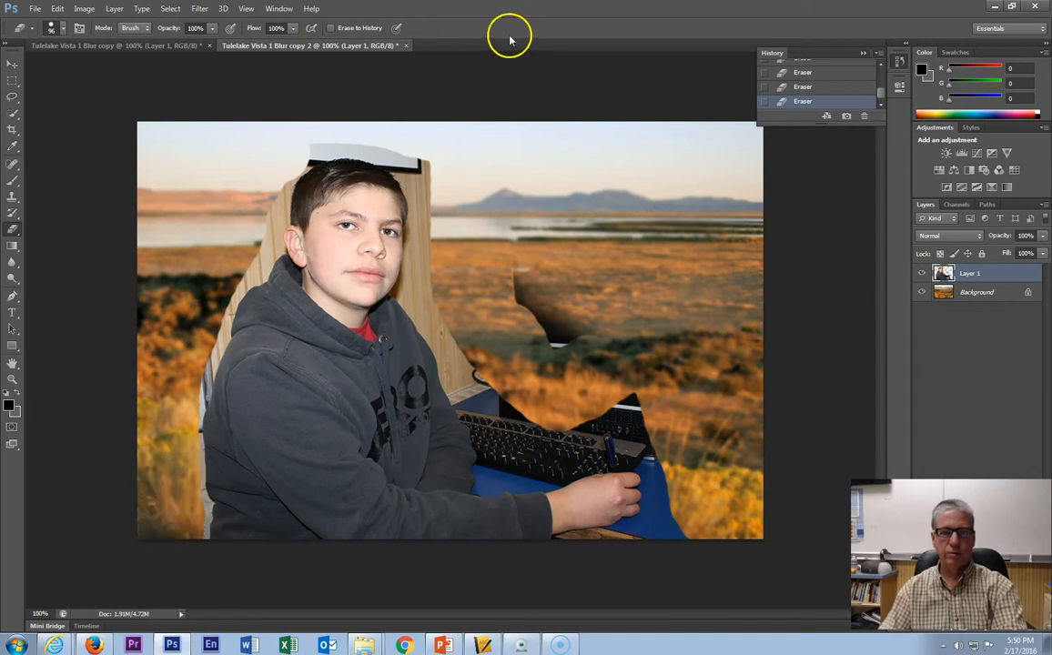
drag(443, 186, 447, 252)
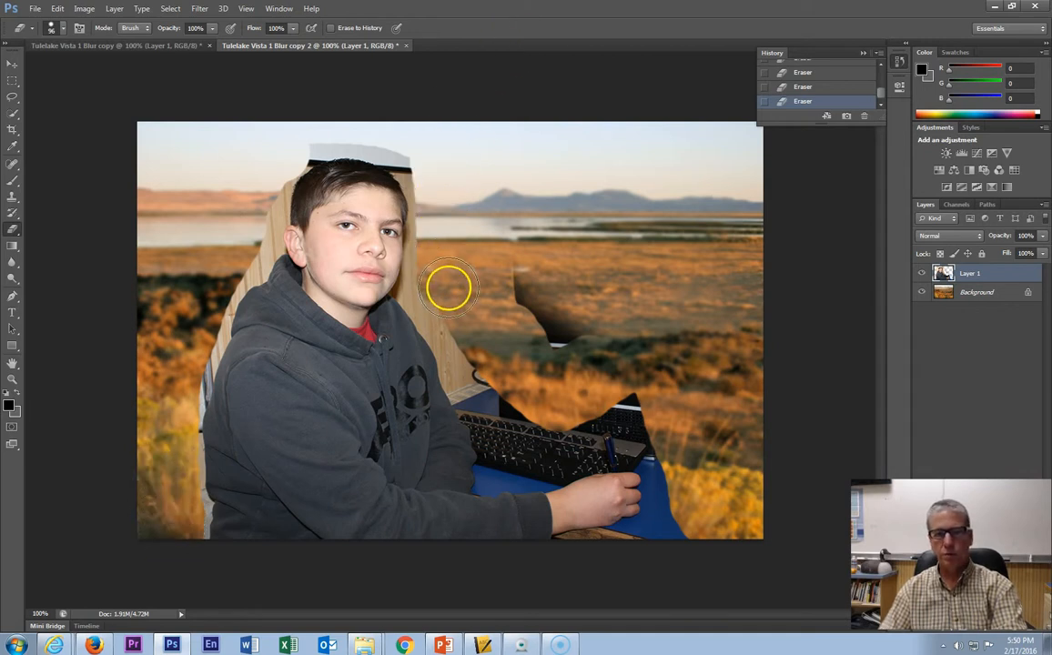
drag(461, 320, 515, 438)
- Zoom in to 400% on the keyboard, shrink the eraser to 80 px, and erase along the keyboard below the landscape patch
key(z)
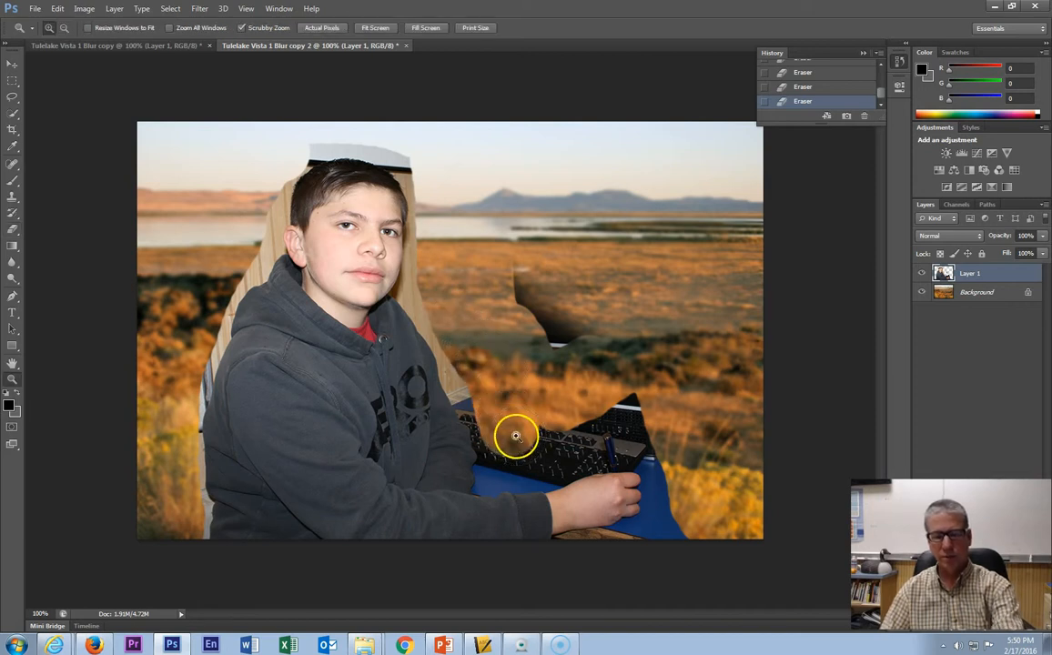
drag(494, 453, 467, 445)
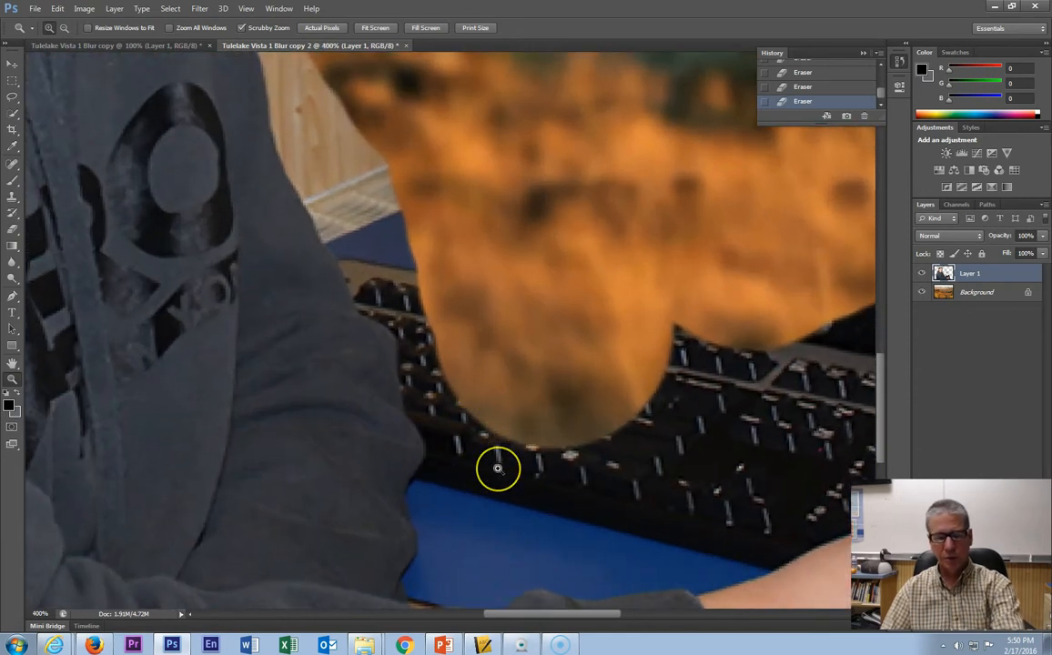
key(e)
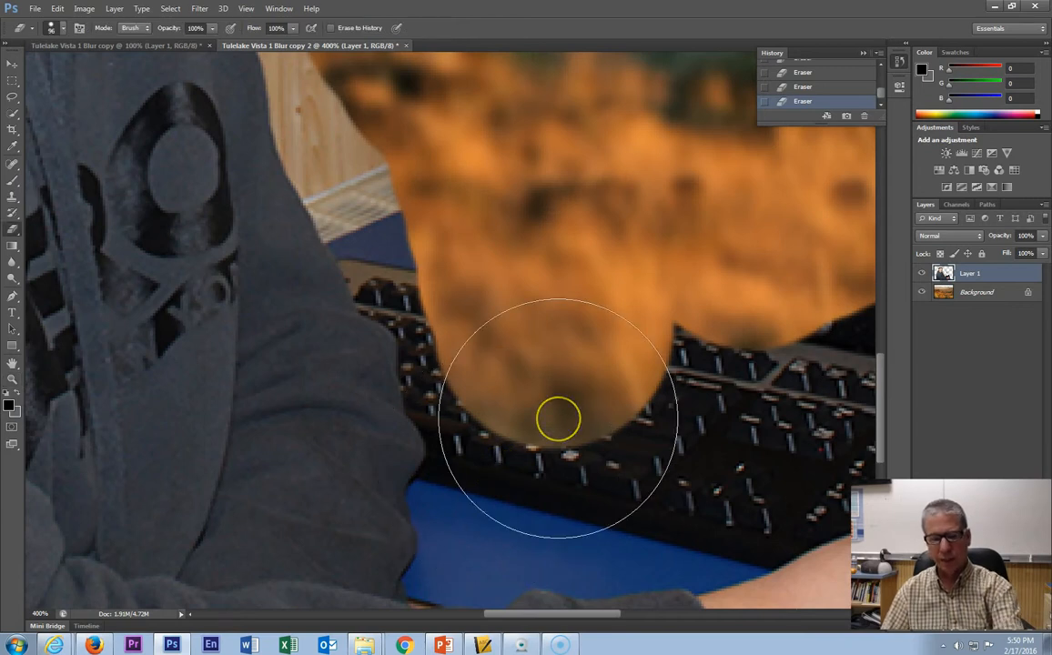
click(65, 32)
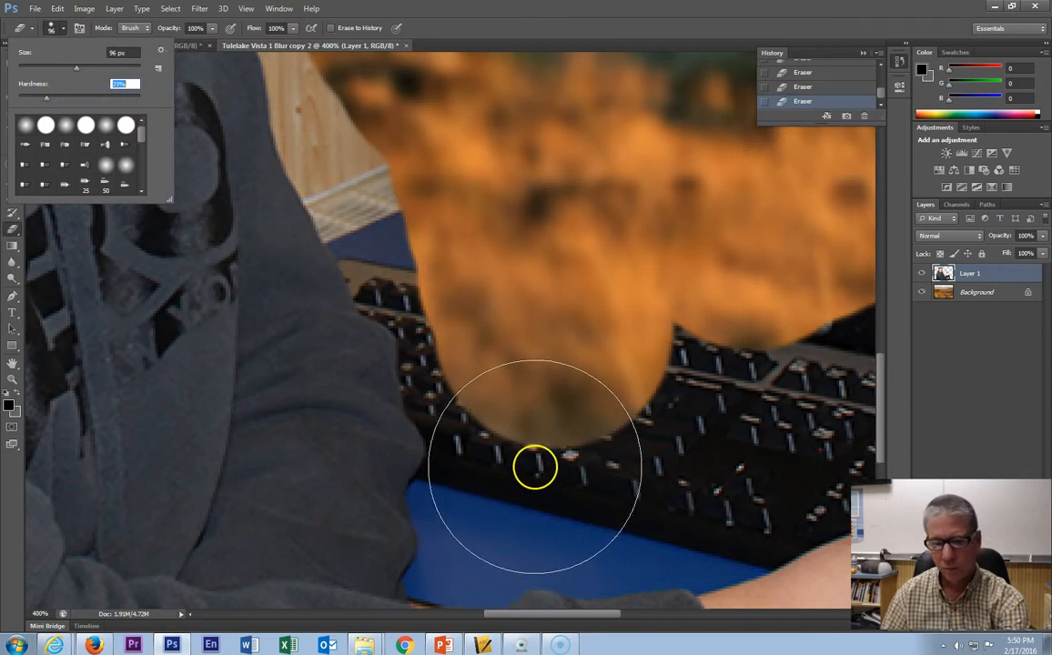
click(696, 8)
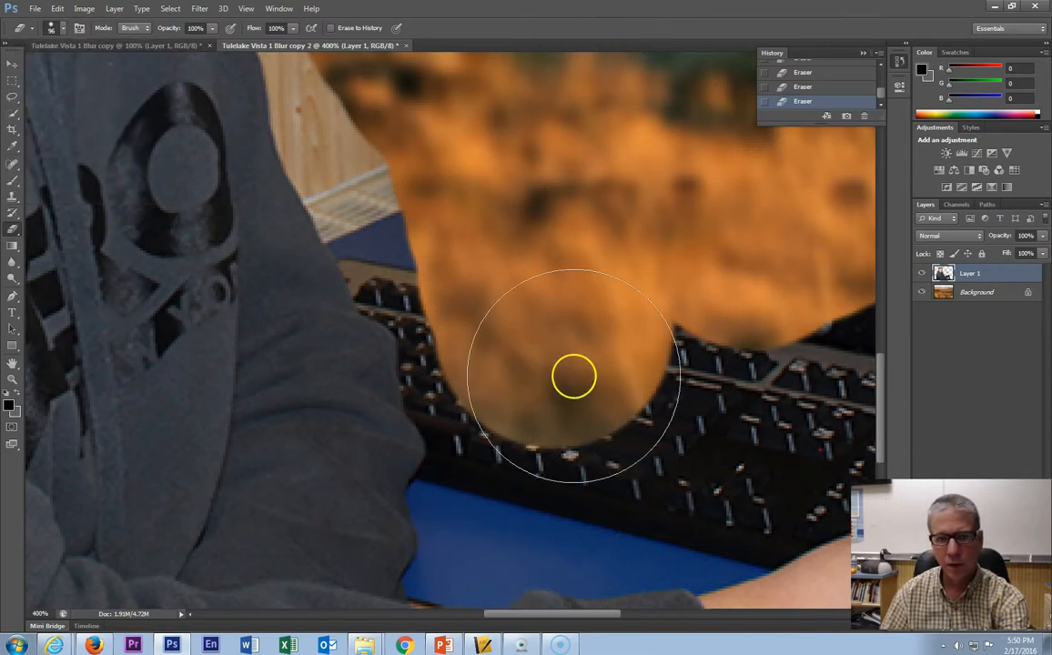
key(bracketleft)
key(bracketleft)
key(bracketleft)
key(bracketleft)
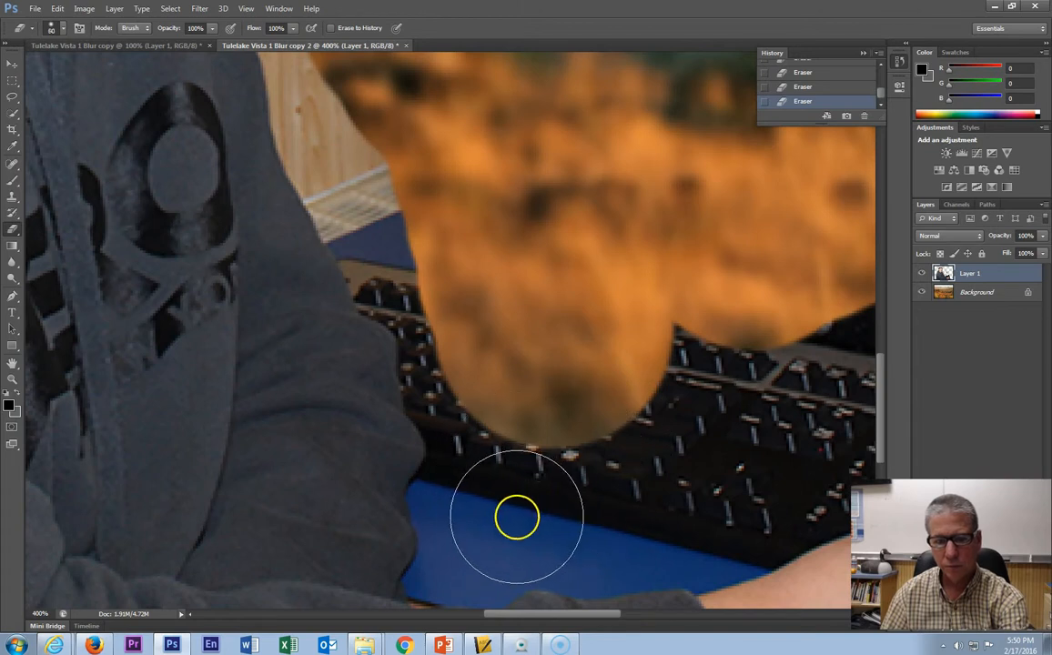
mouse_move(472, 498)
mouse_down()
mouse_move(493, 505)
mouse_move(570, 487)
mouse_move(563, 503)
mouse_move(600, 513)
mouse_up()
- Reduce the eraser size and erase the keyboard and desk area beneath the erased patch
key(bracketleft)
key(bracketleft)
key(bracketleft)
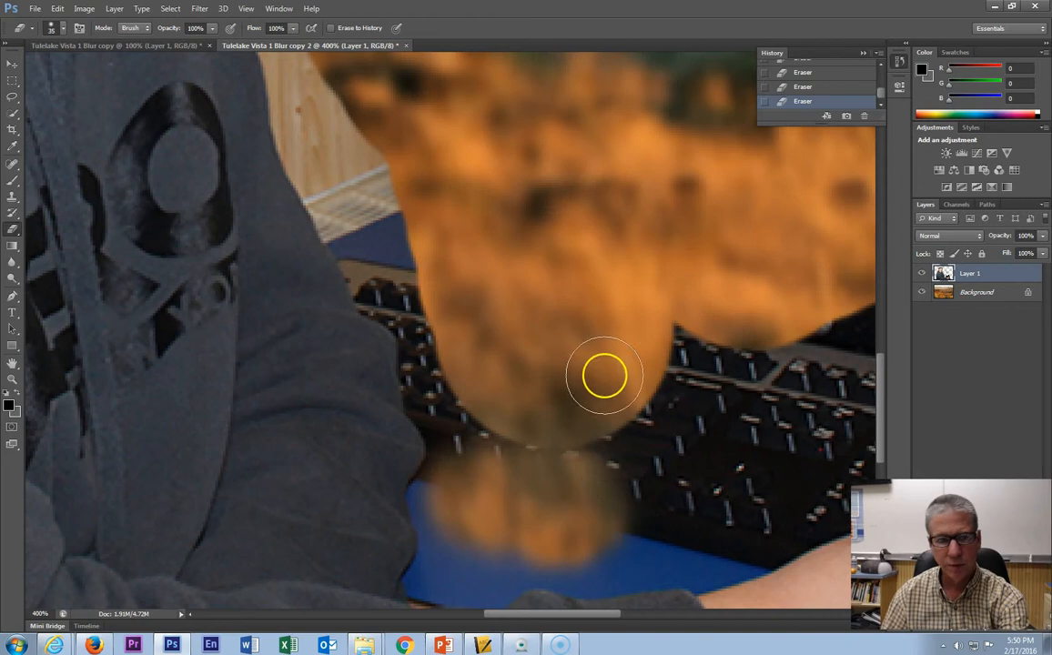
click(60, 34)
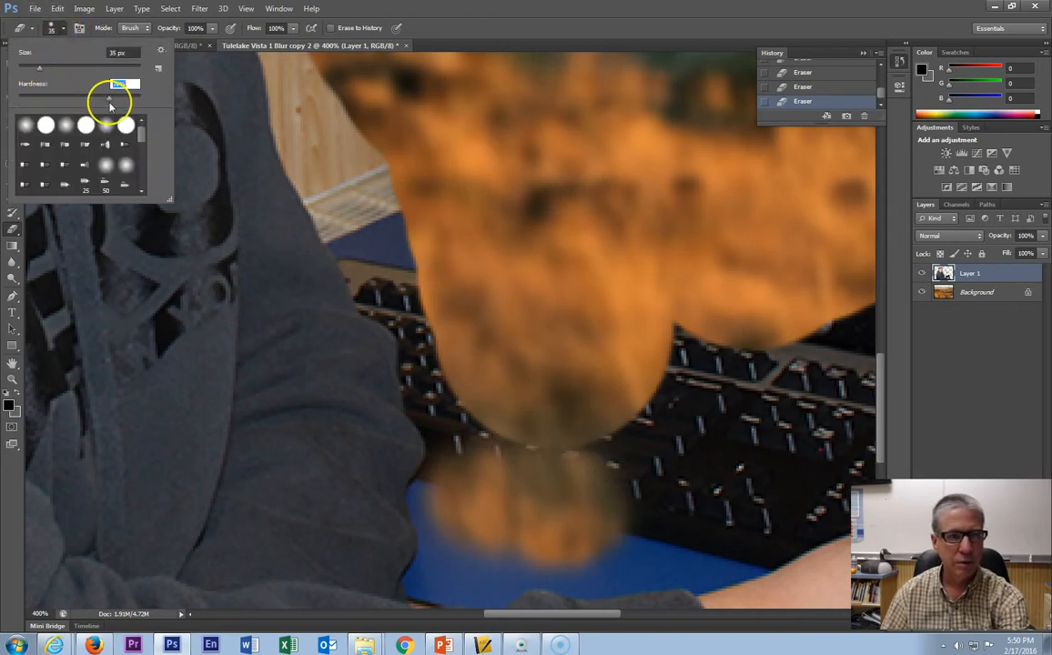
mouse_move(534, 477)
mouse_down()
mouse_move(660, 501)
mouse_move(657, 523)
mouse_move(739, 500)
mouse_move(754, 513)
mouse_move(662, 541)
mouse_move(487, 543)
mouse_move(478, 572)
mouse_move(511, 582)
mouse_move(479, 587)
mouse_move(455, 581)
mouse_move(445, 475)
mouse_move(428, 493)
mouse_move(431, 564)
mouse_up()
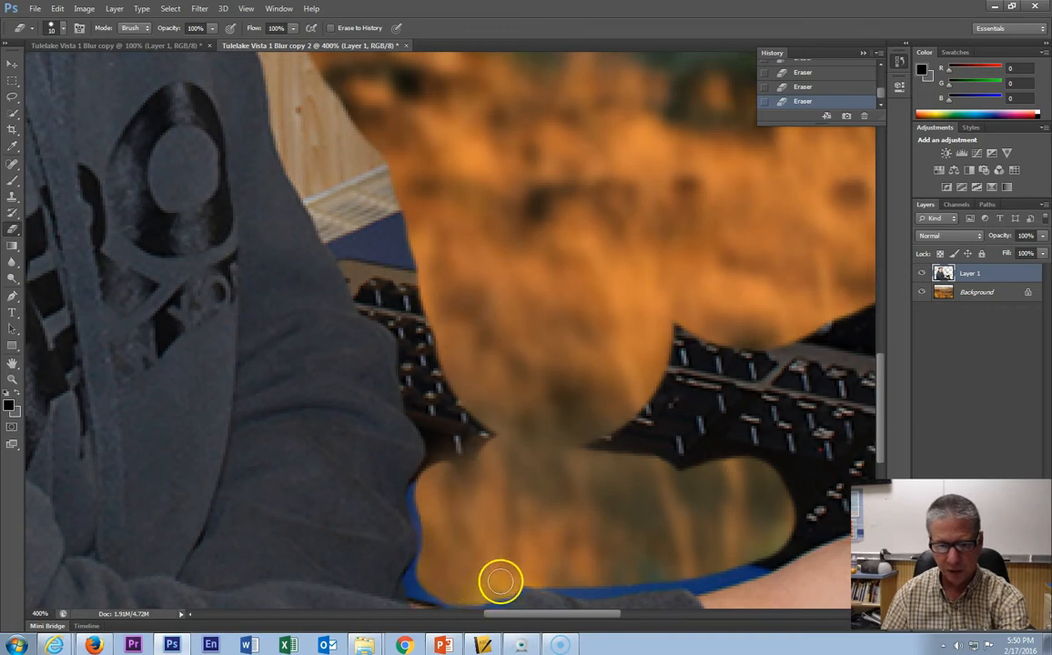
mouse_move(508, 567)
mouse_down()
mouse_move(600, 509)
mouse_move(627, 473)
mouse_move(597, 457)
mouse_move(681, 351)
mouse_move(699, 303)
mouse_move(652, 467)
mouse_move(720, 368)
mouse_move(744, 356)
mouse_move(726, 437)
mouse_move(757, 418)
mouse_move(759, 351)
mouse_move(749, 392)
mouse_move(770, 380)
mouse_move(756, 403)
mouse_up()
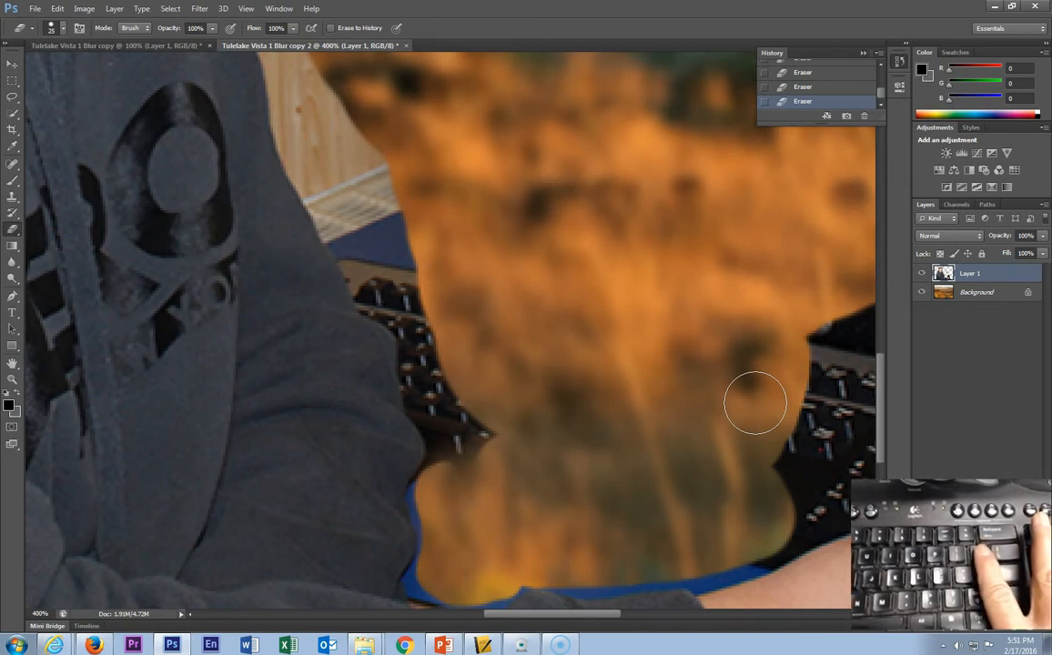
- Enlarge the eraser to about 175 px and erase the keyboard remnant to the right of the patch
key(bracketright)
key(bracketright)
key(bracketright)
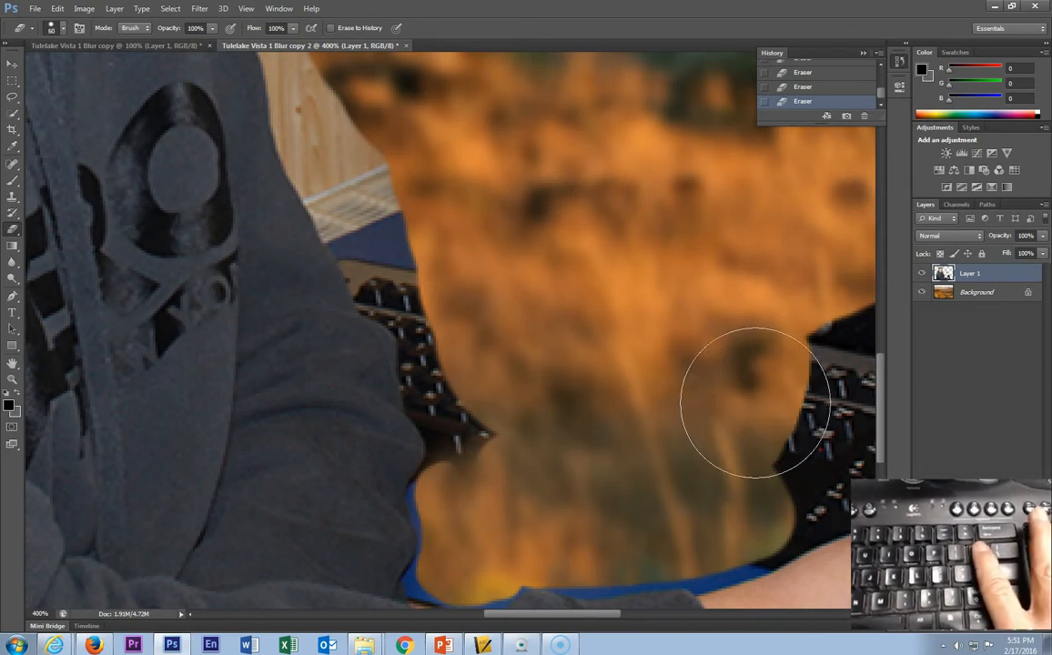
key(bracketright)
key(bracketright)
key(bracketright)
key(bracketright)
key(bracketright)
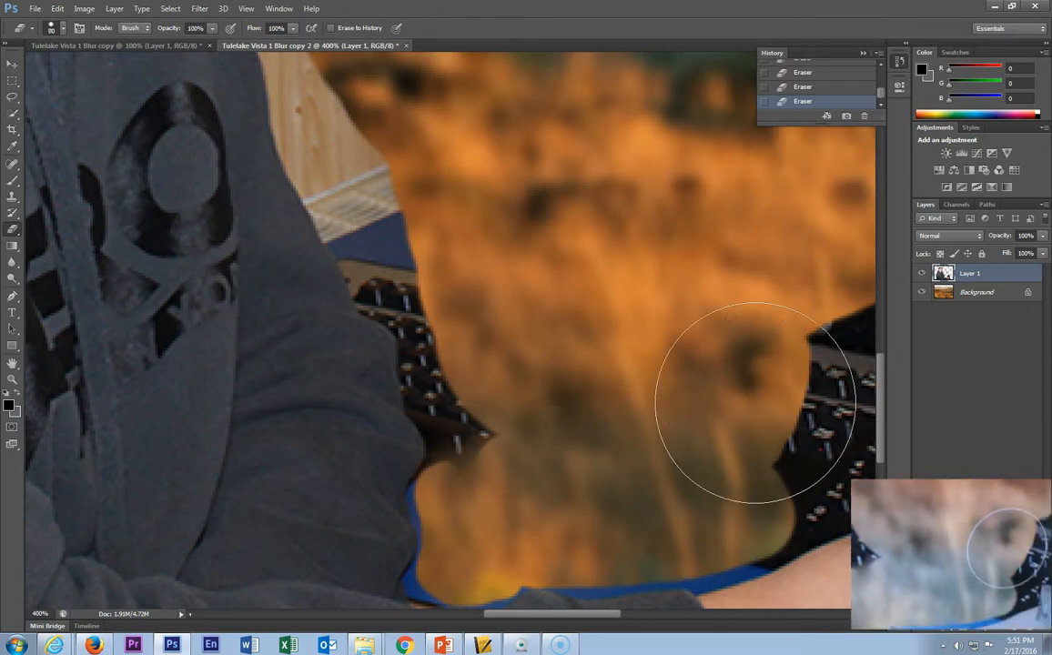
key(bracketright)
key(bracketright)
key(bracketleft)
key(bracketleft)
key(bracketleft)
key(bracketleft)
key(bracketleft)
key(bracketleft)
key(bracketleft)
key(bracketleft)
key(bracketleft)
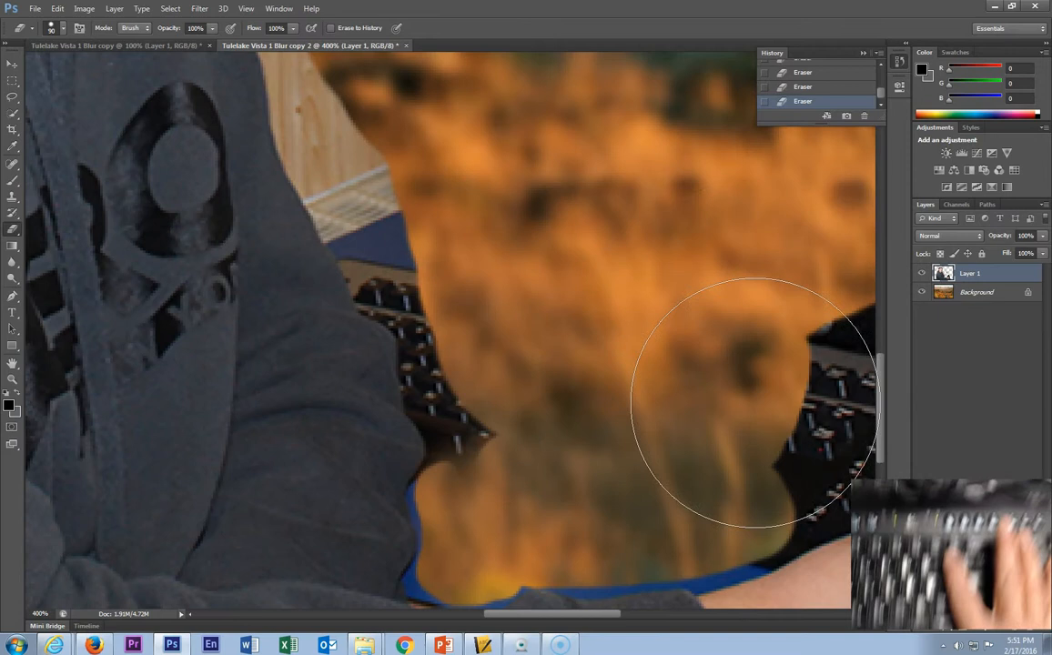
key(bracketleft)
key(bracketright)
key(bracketright)
key(bracketleft)
key(bracketleft)
key(bracketright)
key(bracketright)
key(bracketleft)
key(bracketright)
key(bracketleft)
key(bracketleft)
key(bracketright)
key(bracketright)
key(bracketright)
key(bracketright)
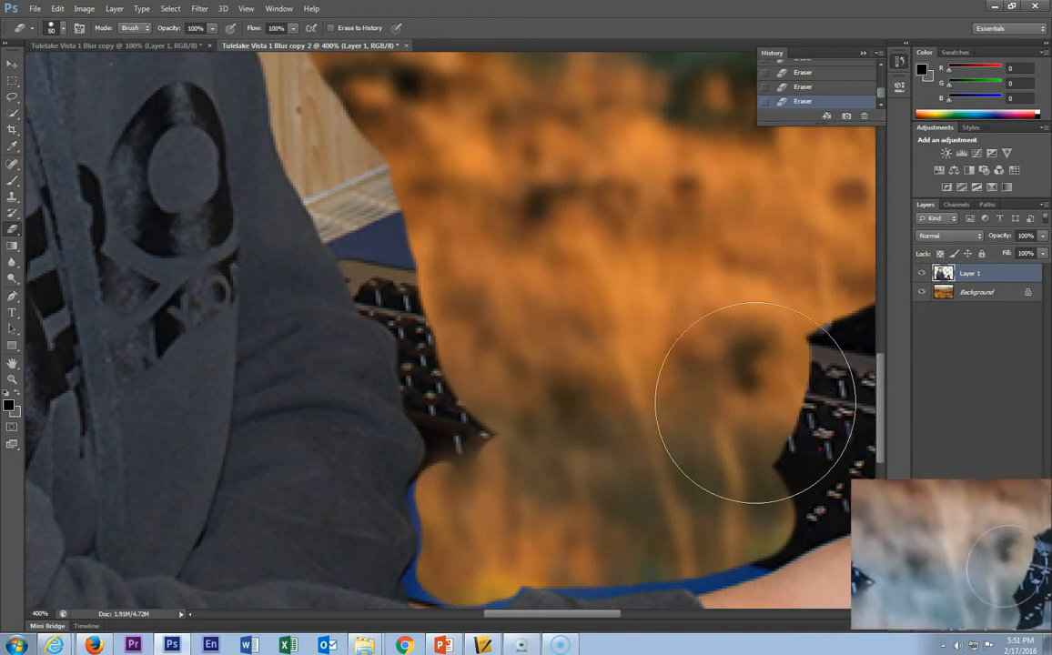
key(bracketright)
key(bracketright)
key(bracketright)
key(bracketright)
key(bracketright)
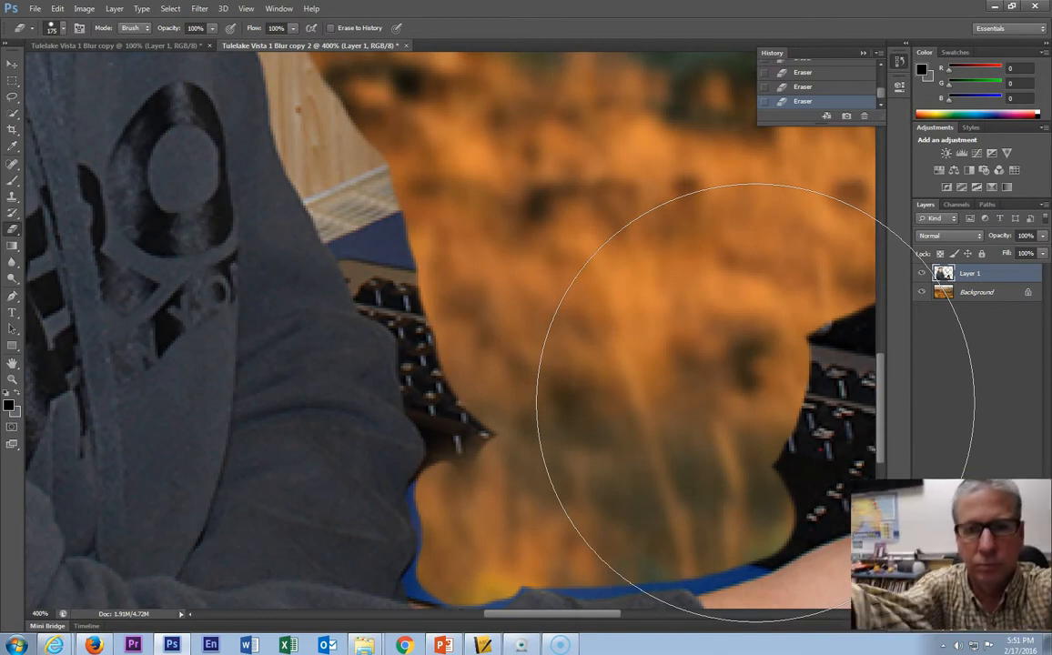
mouse_move(756, 404)
mouse_down()
mouse_move(630, 386)
mouse_move(611, 351)
mouse_move(580, 360)
mouse_move(594, 374)
mouse_move(553, 438)
mouse_move(507, 439)
mouse_move(503, 460)
mouse_move(492, 436)
mouse_move(474, 454)
mouse_move(479, 405)
mouse_move(433, 323)
mouse_move(402, 186)
mouse_move(369, 135)
mouse_move(390, 271)
mouse_move(452, 422)
mouse_move(456, 459)
mouse_move(439, 503)
mouse_move(452, 557)
mouse_move(505, 570)
mouse_move(625, 555)
mouse_move(575, 570)
mouse_move(678, 552)
mouse_move(722, 556)
mouse_move(805, 514)
mouse_move(798, 425)
mouse_move(817, 352)
mouse_move(831, 432)
mouse_move(813, 475)
mouse_move(892, 410)
mouse_up()
- Shrink the eraser to 20 px, zoom out to 200%, erase along the hoodie's back edge, and undo it
key(bracketleft)
key(bracketleft)
key(bracketleft)
key(bracketleft)
key(bracketleft)
key(bracketleft)
key(bracketleft)
key(bracketleft)
key(bracketleft)
key(bracketleft)
key(bracketleft)
key(bracketleft)
key(bracketleft)
key(bracketleft)
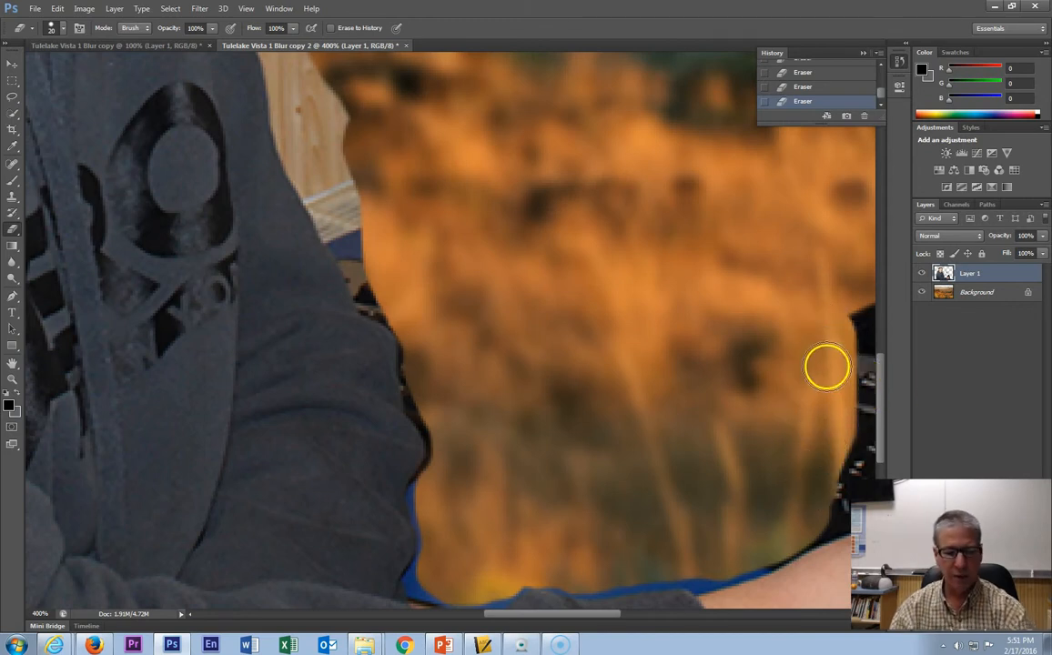
key(z)
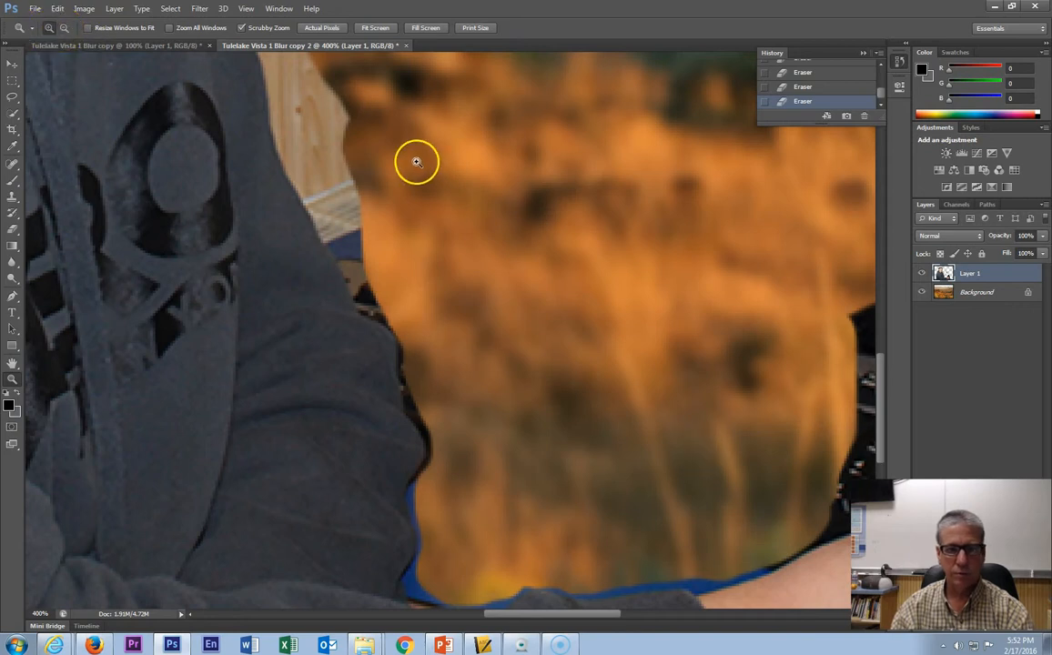
click(362, 211)
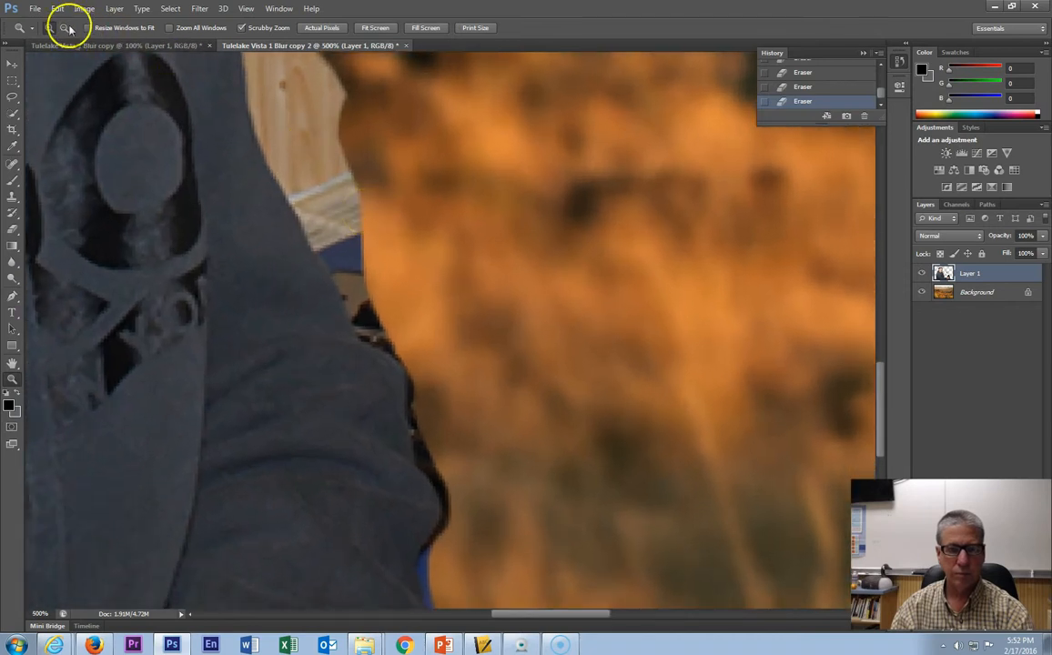
alt+click(403, 239)
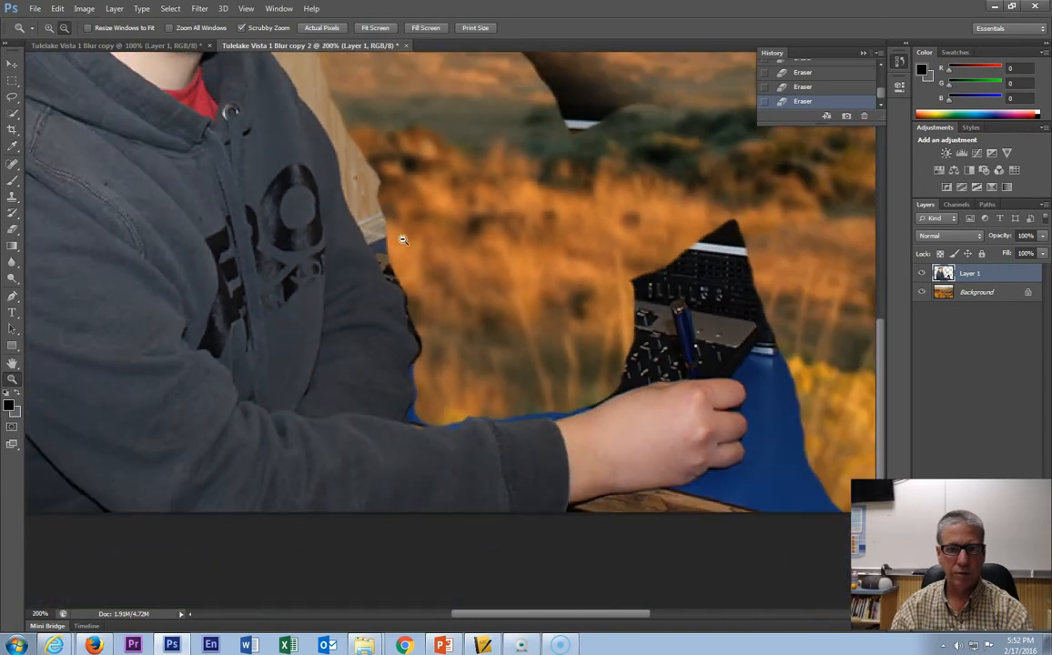
key(e)
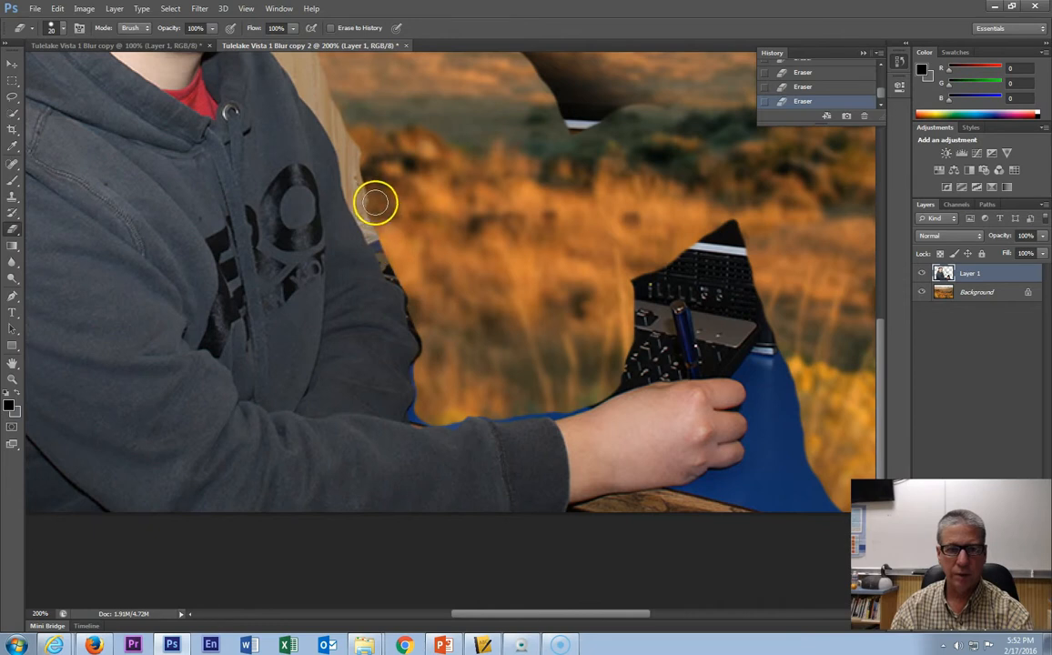
mouse_move(353, 147)
mouse_down()
mouse_move(323, 86)
mouse_move(384, 263)
mouse_move(328, 390)
mouse_up()
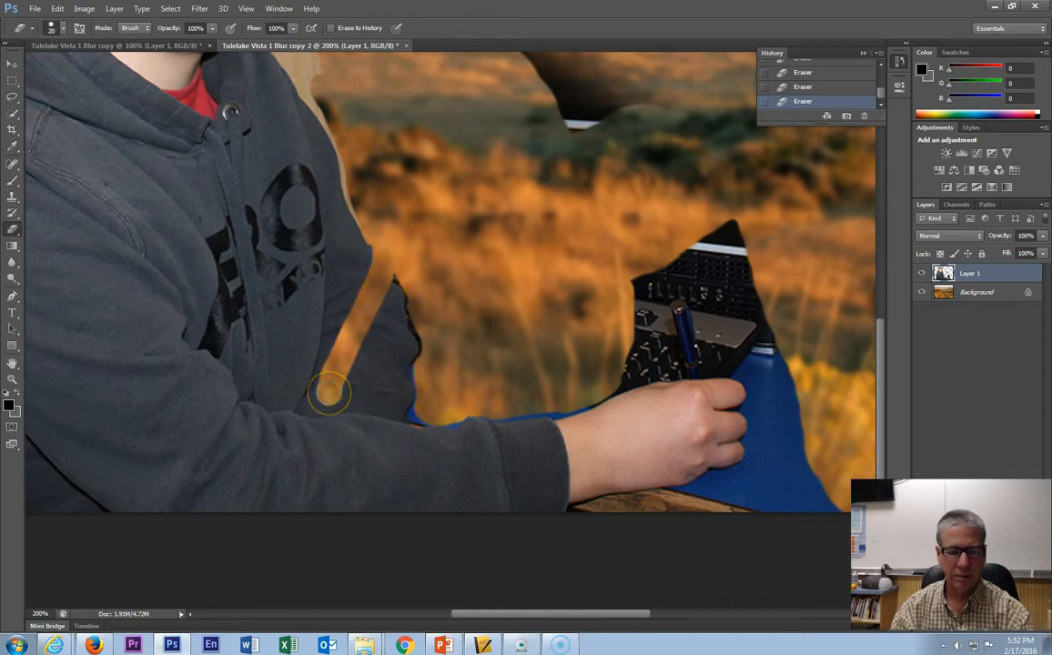
key(ctrl+z)
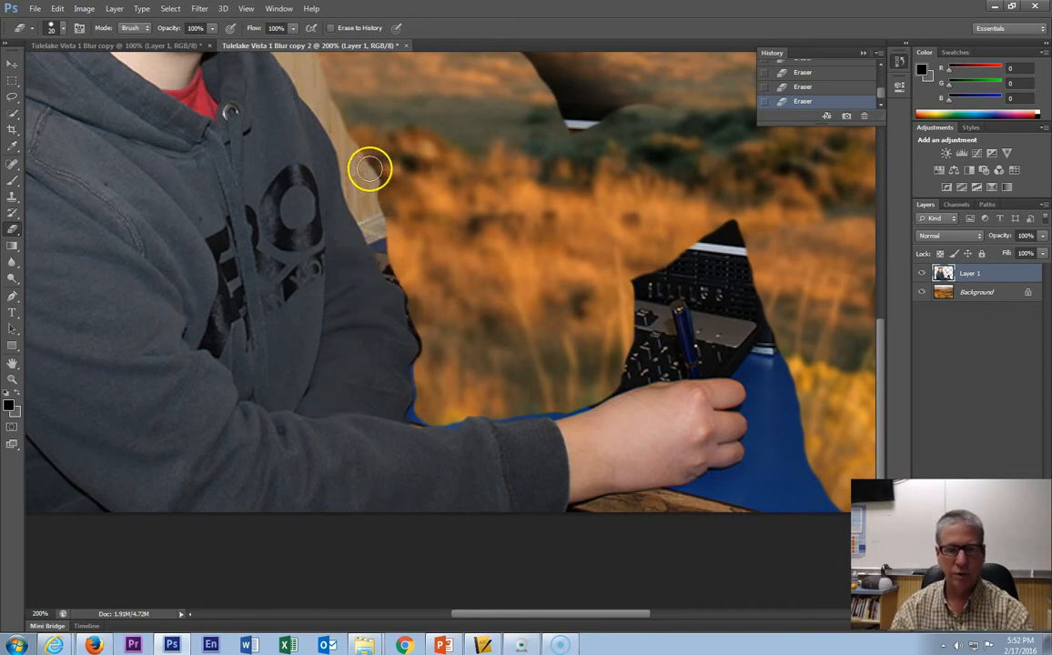
- Erase the wall strip beside the hoodie's back and the remaining keyboard above the student's hand
drag(402, 251, 322, 67)
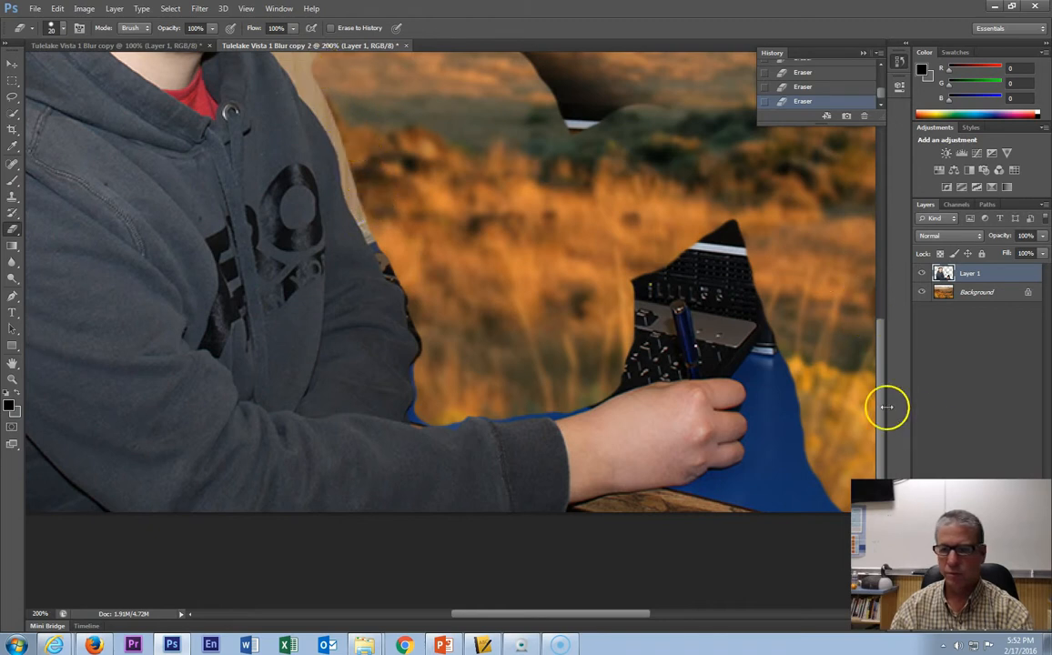
mouse_move(777, 352)
mouse_down()
mouse_move(734, 227)
mouse_move(679, 255)
mouse_move(635, 308)
mouse_move(627, 280)
mouse_move(648, 324)
mouse_move(616, 374)
mouse_move(654, 319)
mouse_move(670, 361)
mouse_move(632, 369)
mouse_move(690, 352)
mouse_move(675, 363)
mouse_move(724, 362)
mouse_move(750, 388)
mouse_move(765, 366)
mouse_move(691, 348)
mouse_move(677, 303)
mouse_move(650, 302)
mouse_move(647, 315)
mouse_move(677, 260)
mouse_move(716, 242)
mouse_move(725, 250)
mouse_move(713, 293)
mouse_move(697, 302)
mouse_move(736, 293)
mouse_move(735, 303)
mouse_move(702, 339)
mouse_move(755, 307)
mouse_move(742, 332)
mouse_move(714, 336)
mouse_move(737, 331)
mouse_move(764, 350)
mouse_move(769, 368)
mouse_move(781, 361)
mouse_move(805, 477)
mouse_move(835, 507)
mouse_move(713, 502)
mouse_move(712, 485)
mouse_move(792, 489)
mouse_move(779, 420)
mouse_move(754, 367)
mouse_move(651, 360)
mouse_move(616, 383)
mouse_up()
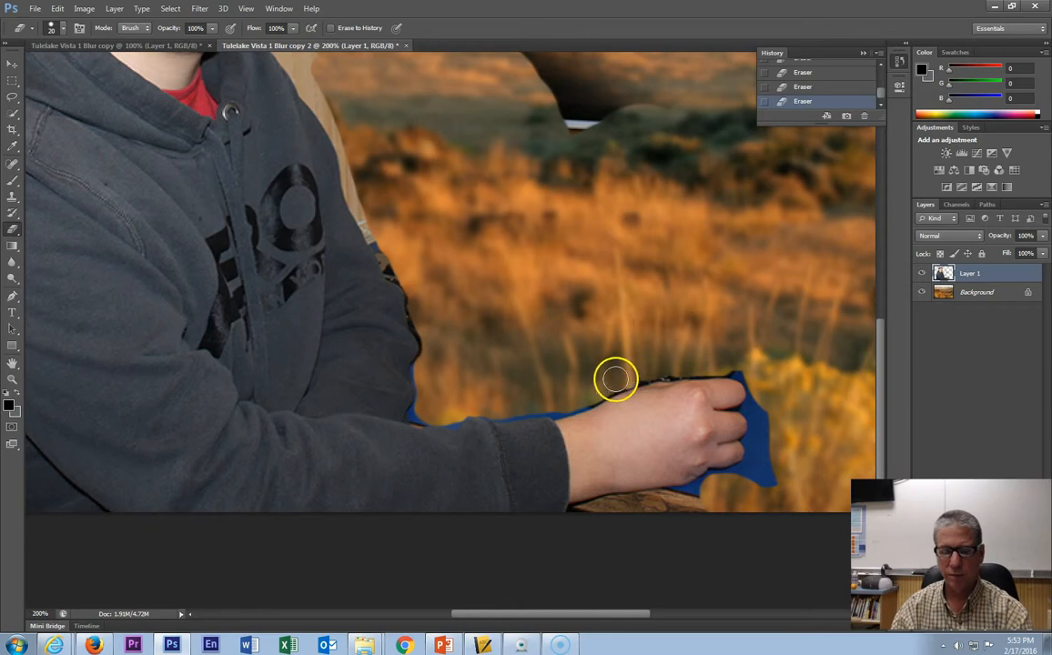
- Zoom in to 500% on the student's hand and erase along its upper edge with a 6 px eraser
key(z)
alt+click(638, 387)
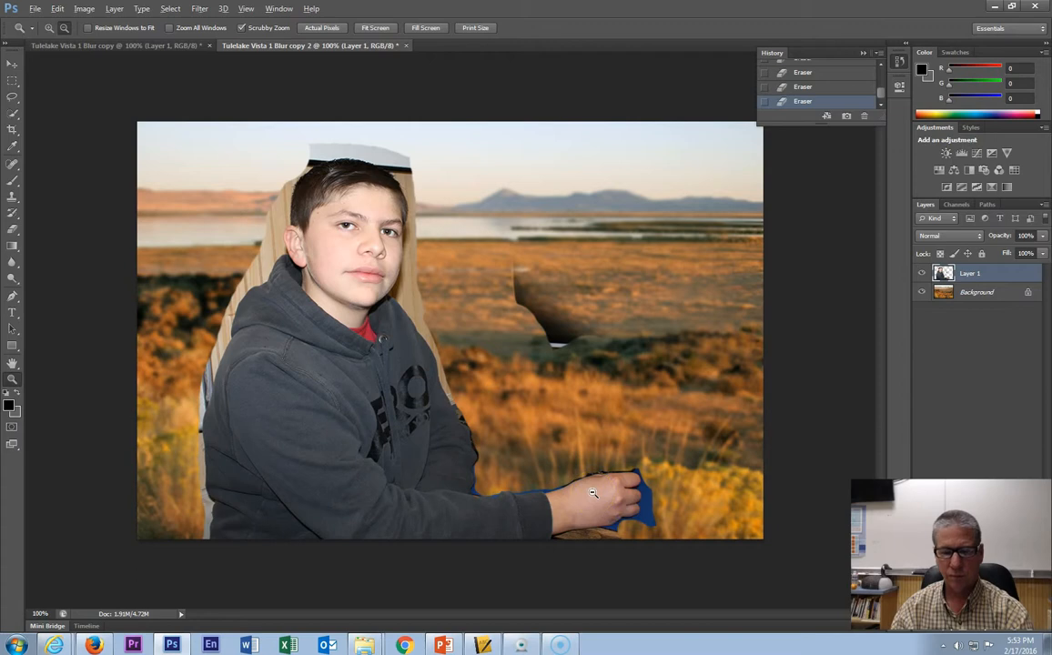
click(593, 493)
click(605, 481)
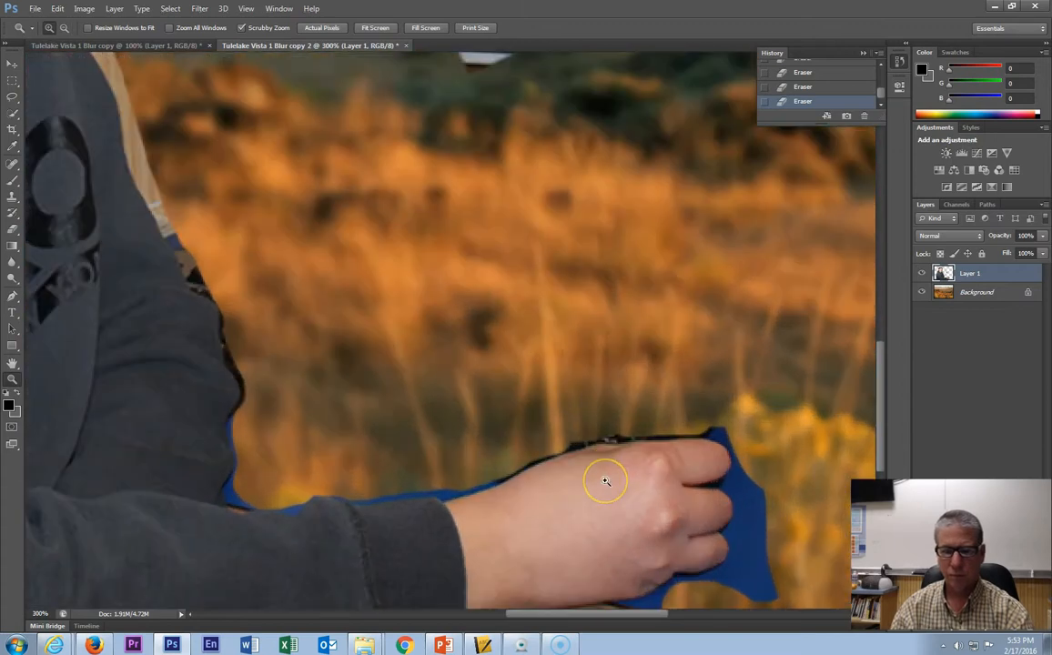
click(605, 481)
click(605, 481)
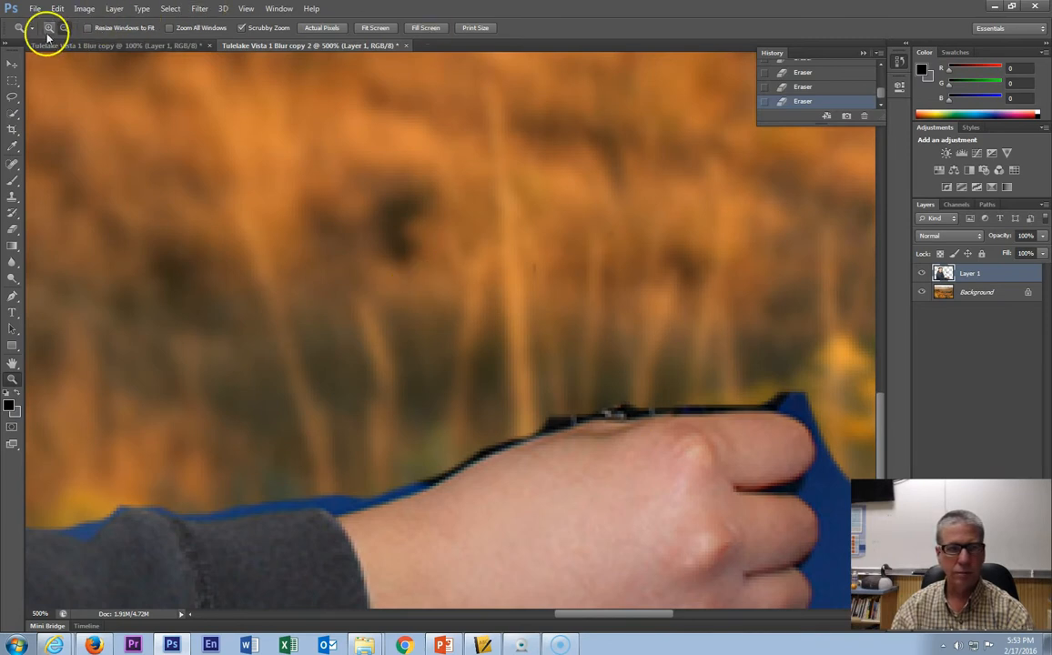
key(e)
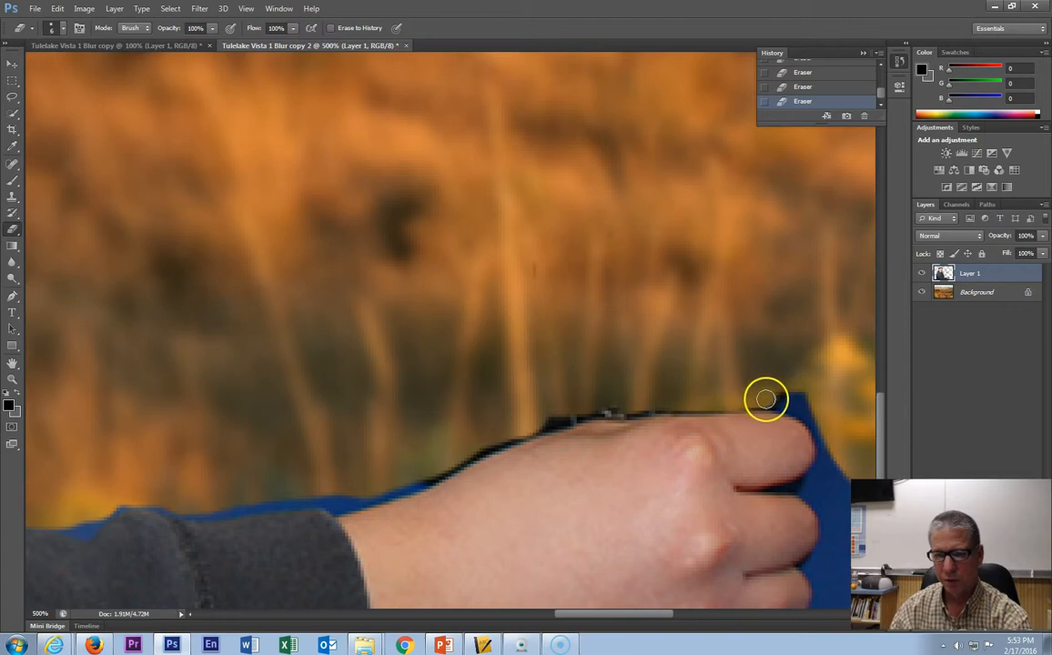
drag(702, 404, 583, 410)
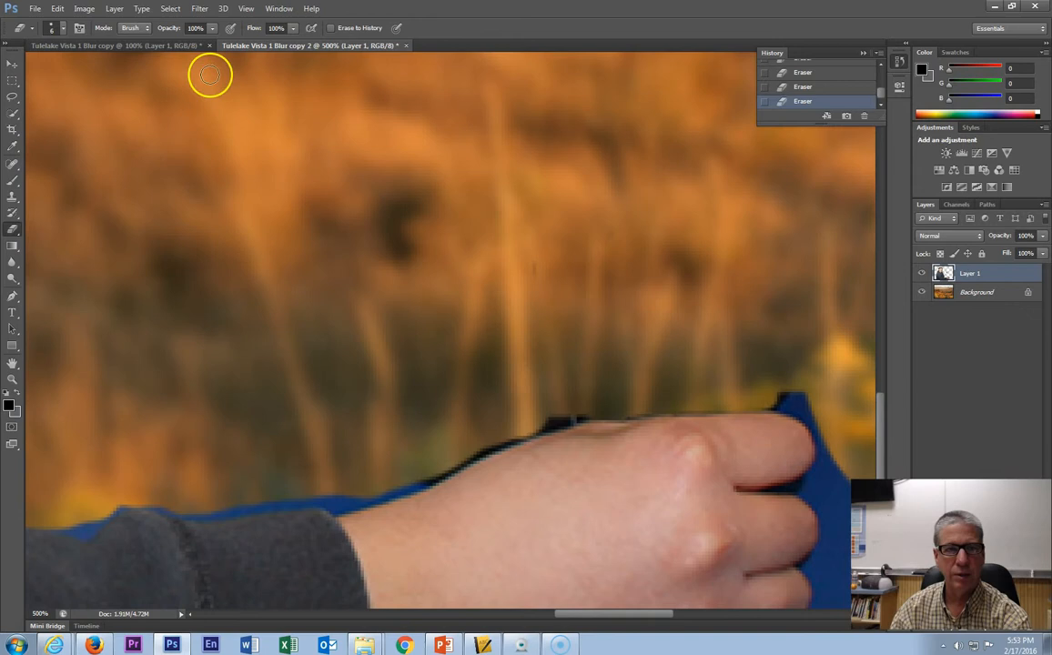
- Set the eraser opacity to 53% and hardness to a very soft value, then erase a dab at the hand's top edge
drag(185, 56, 174, 60)
click(54, 28)
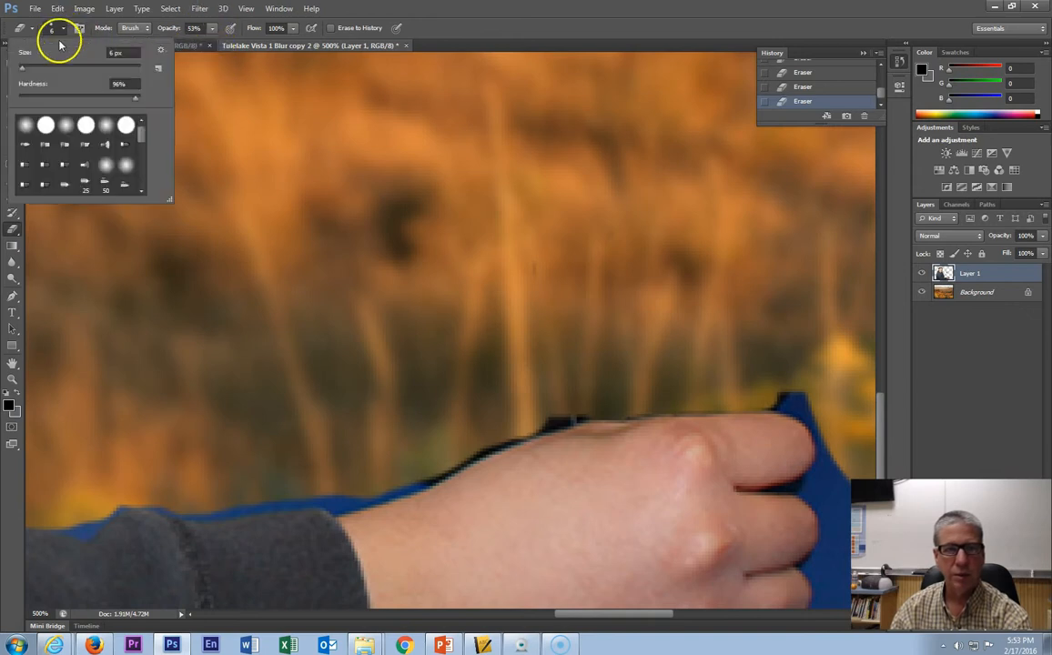
drag(64, 103, 28, 98)
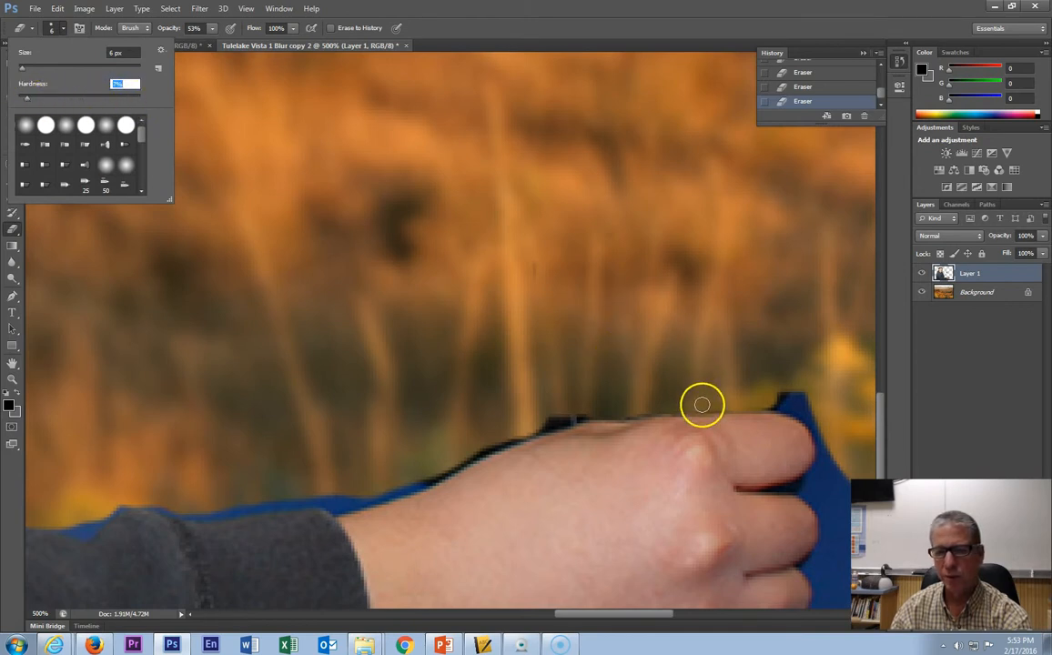
click(698, 405)
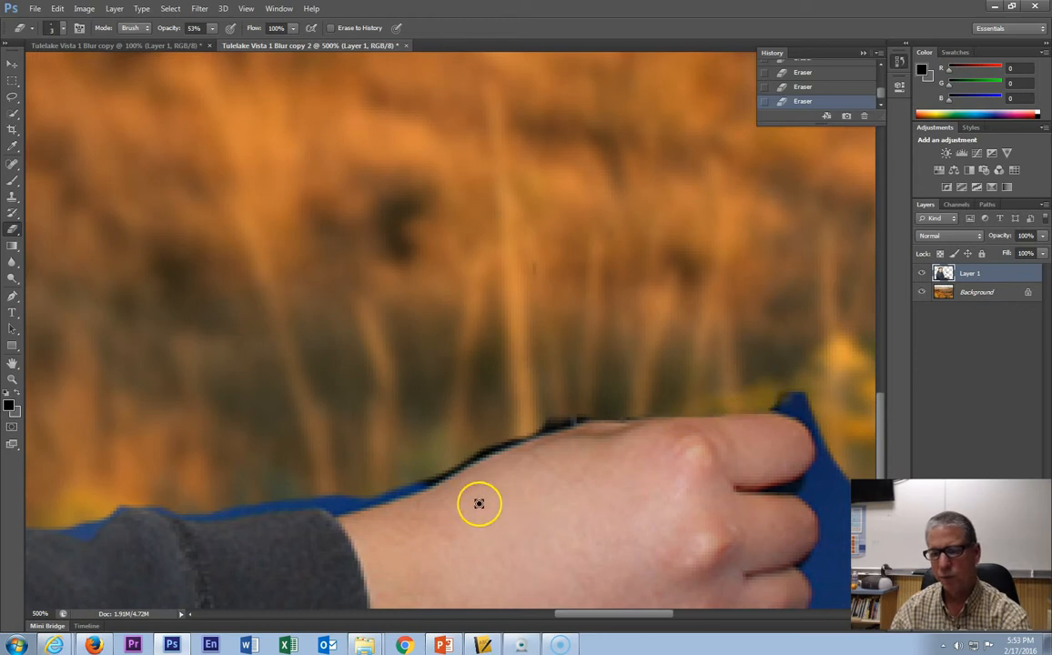
- Zoom back out to 100% to view the whole composite
key(z)
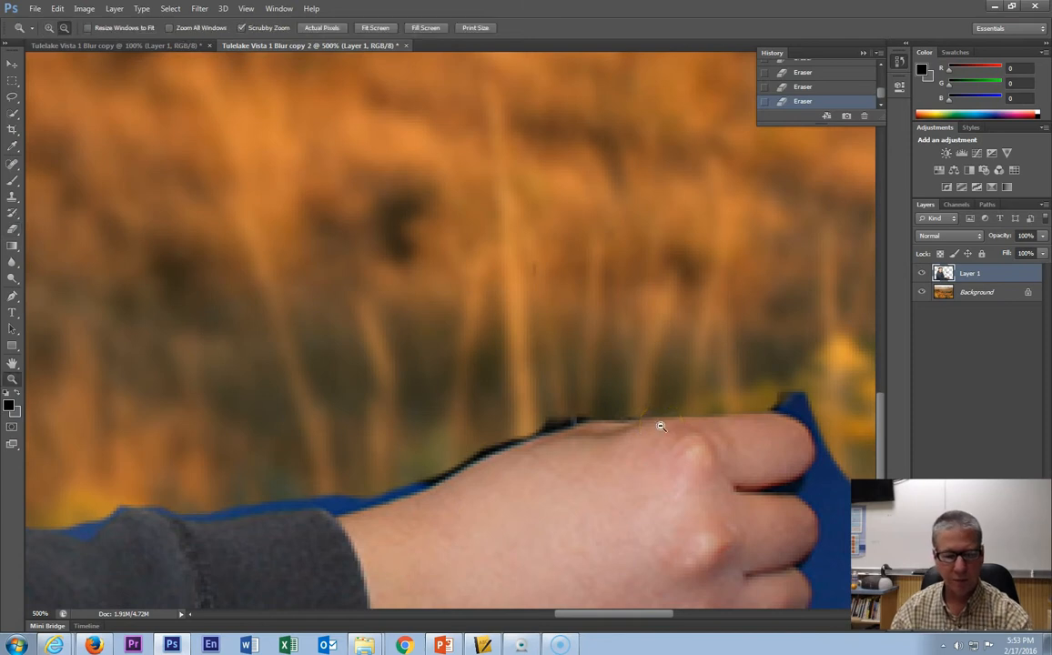
click(704, 381)
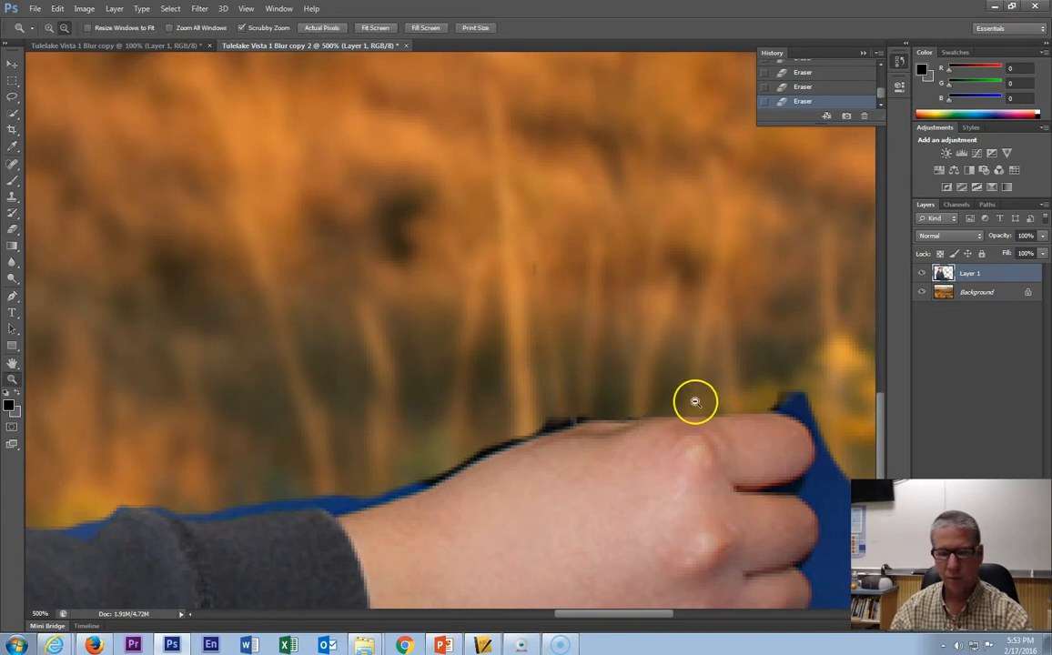
alt+click(694, 401)
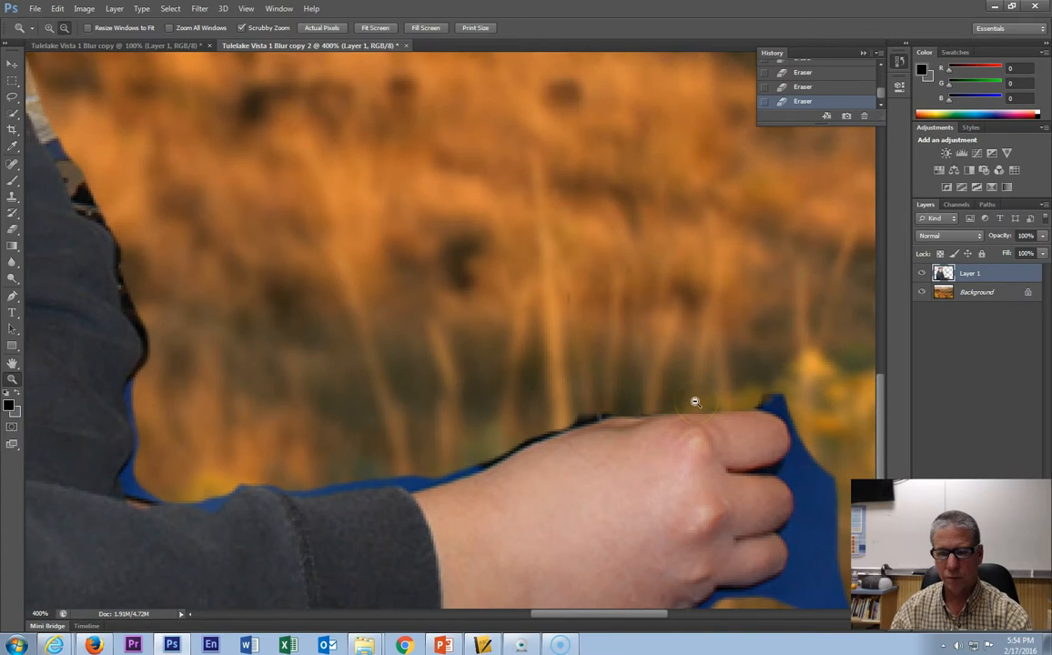
alt+click(679, 439)
alt+click(681, 443)
alt+click(681, 443)
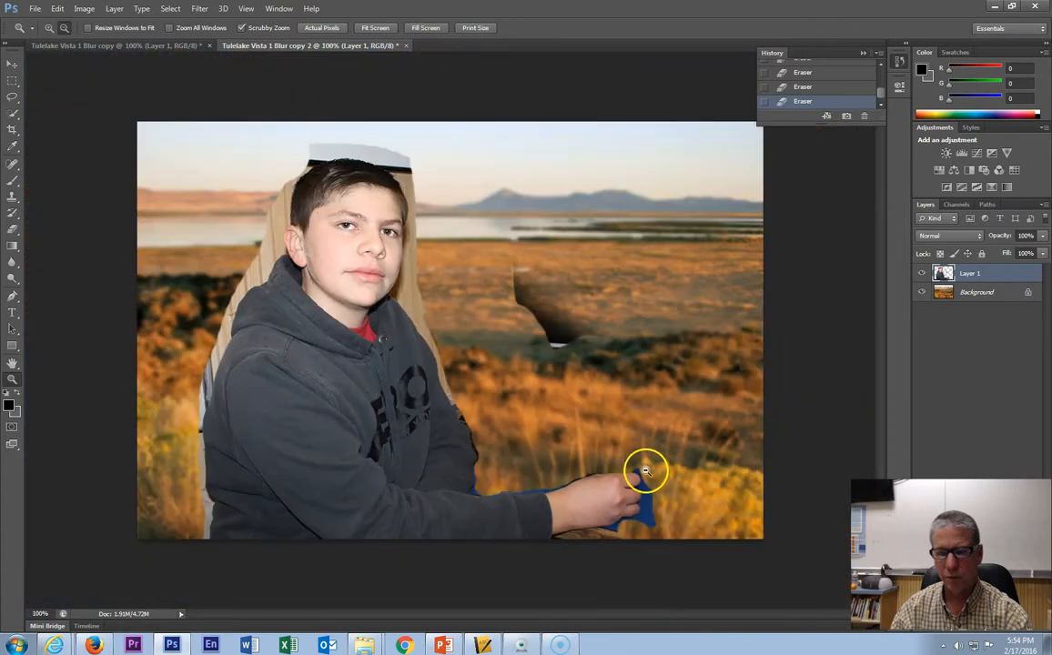